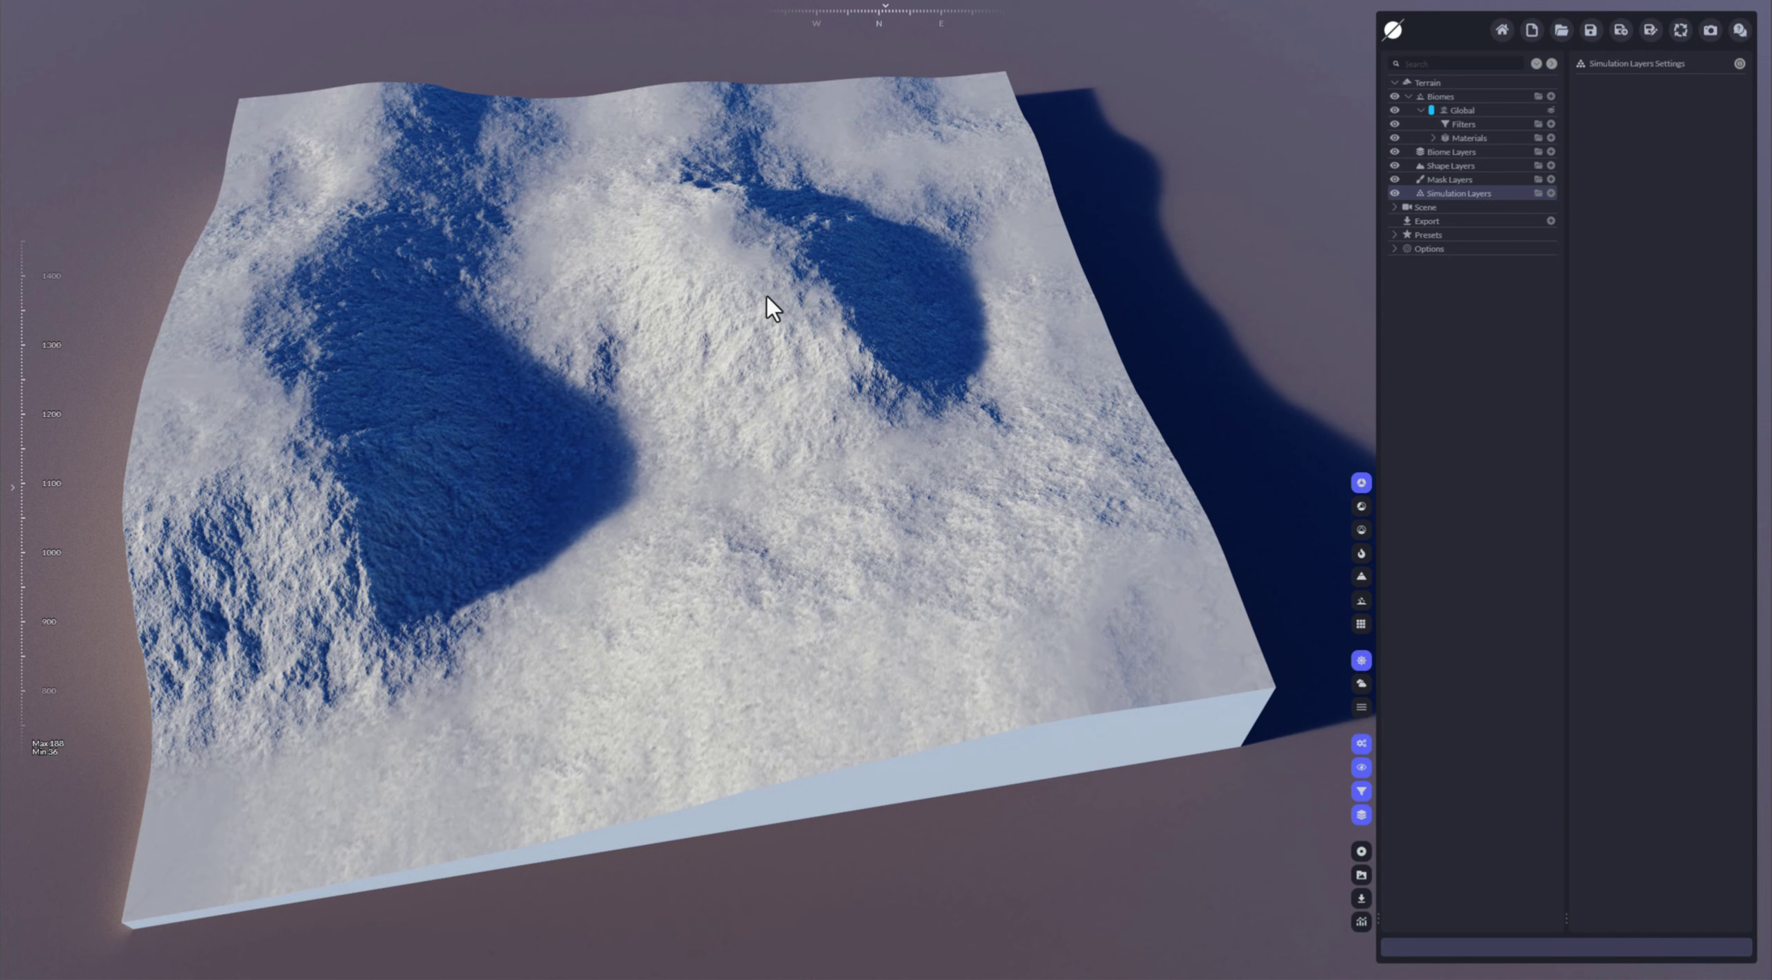
- Add a Debris simulation layer, display its mask and clear the whole mask
left_click(1551, 193)
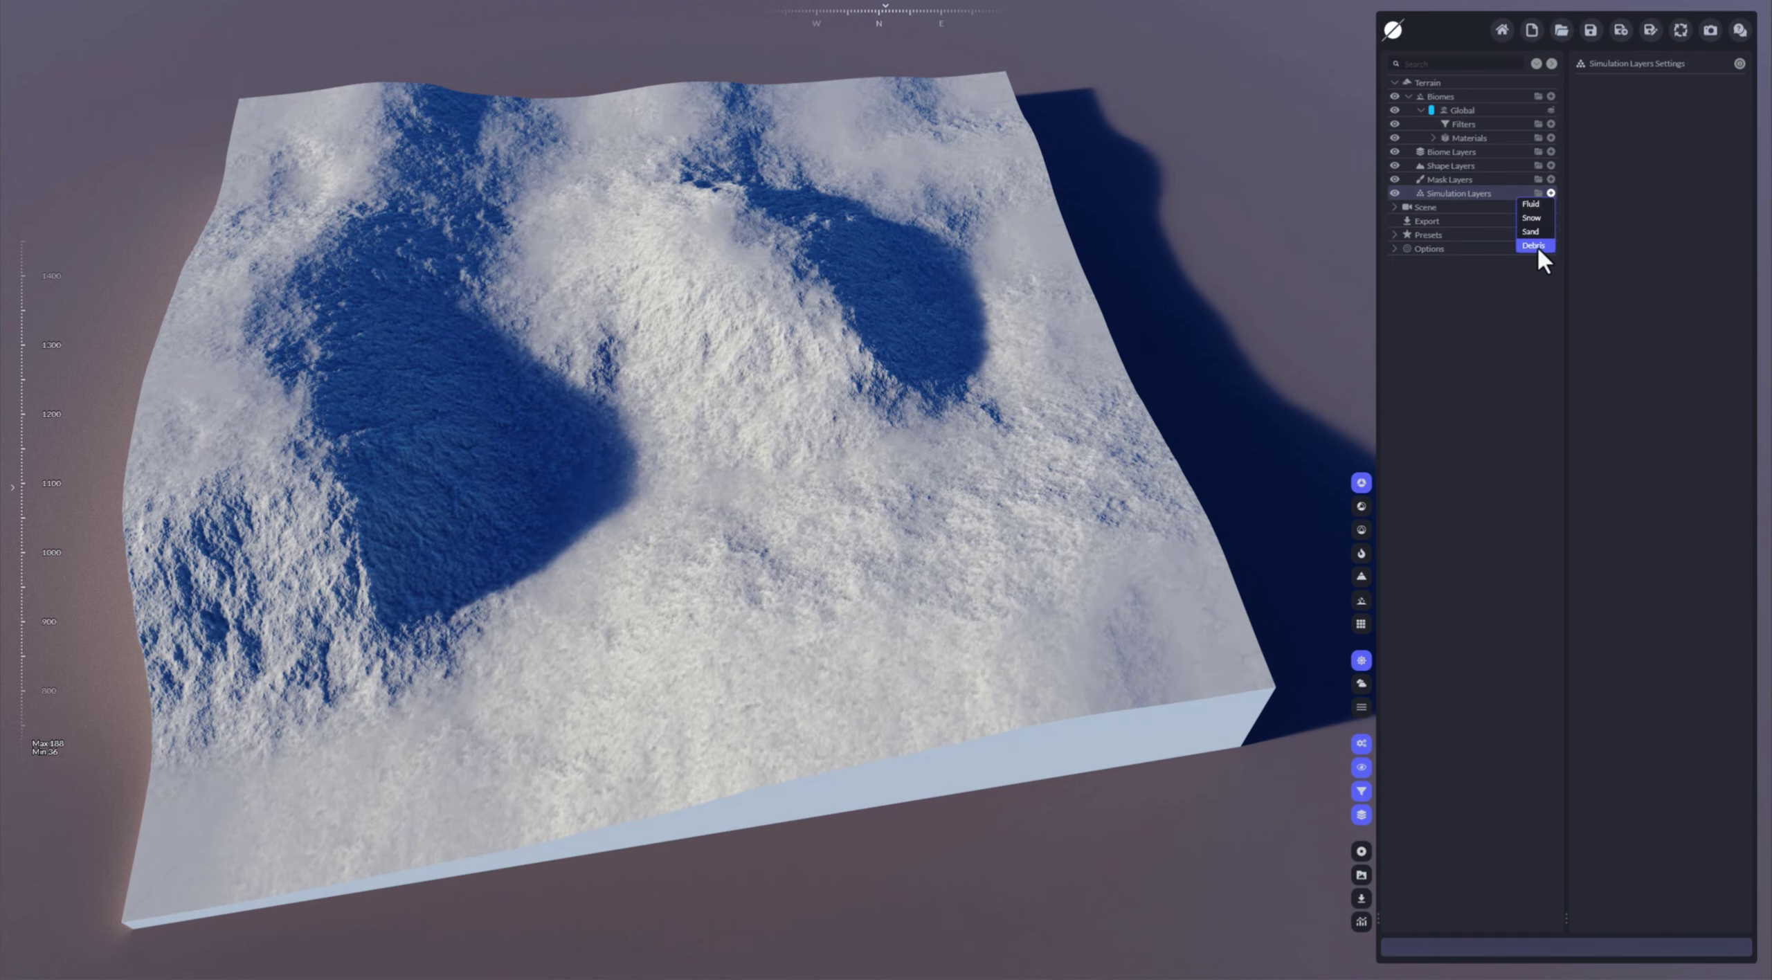
left_click(1539, 250)
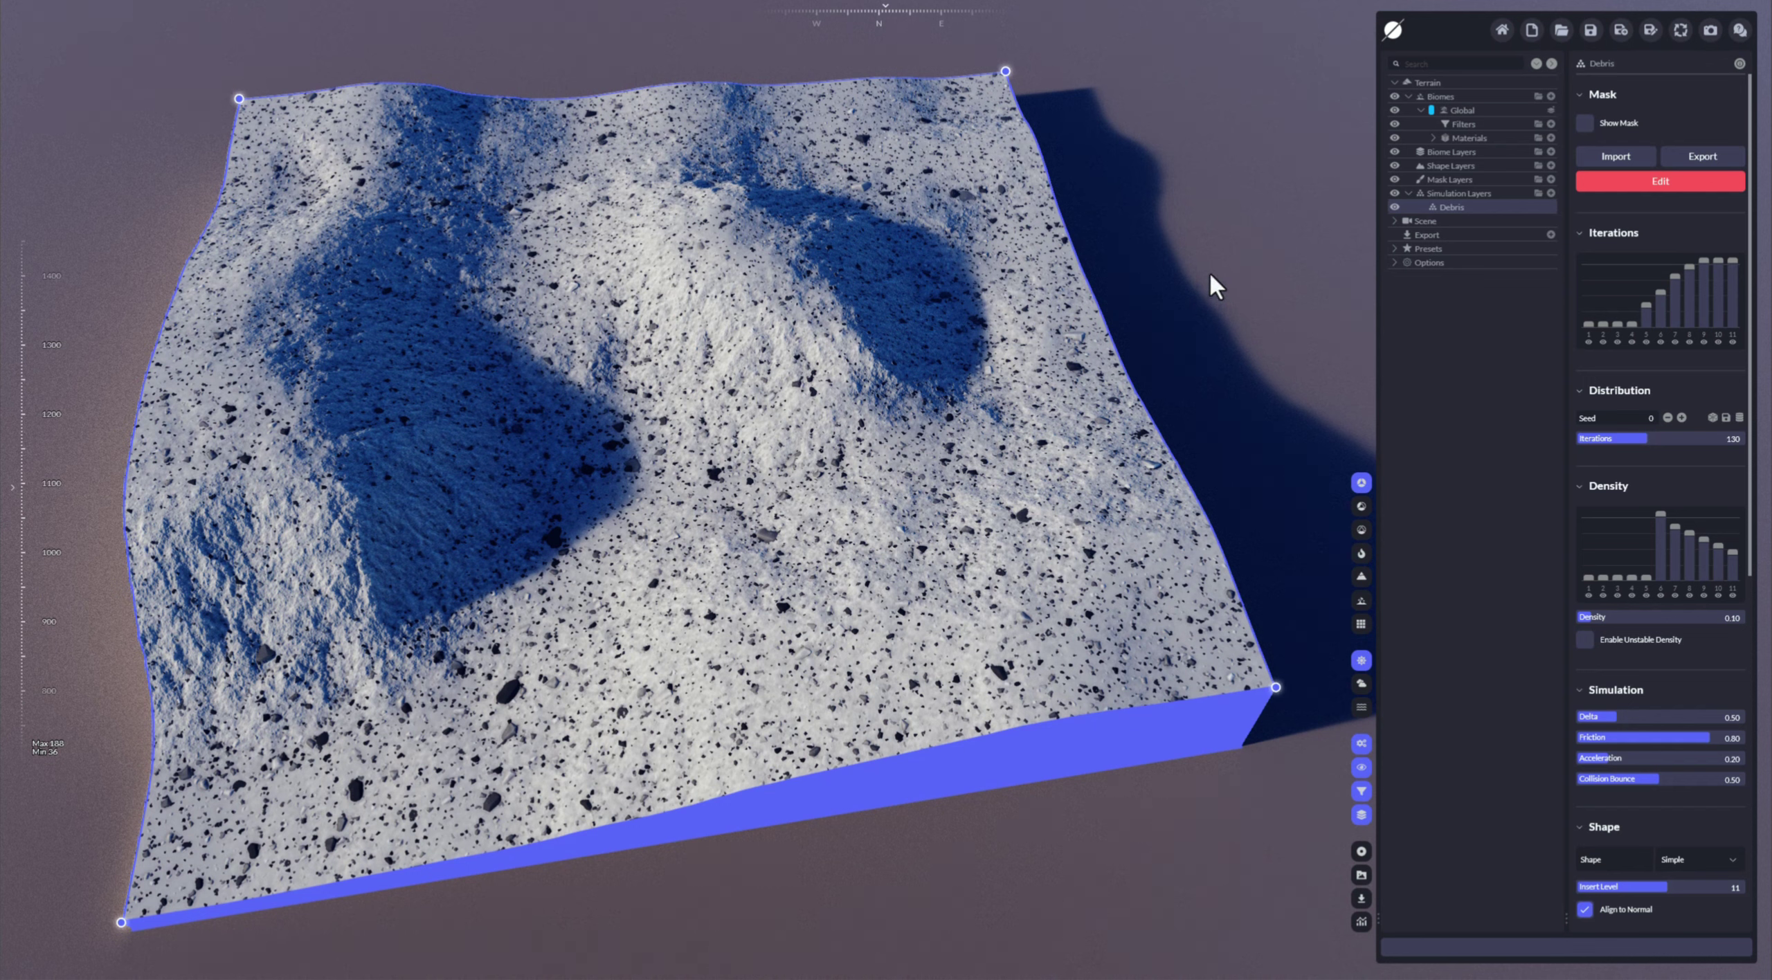
left_click(1585, 122)
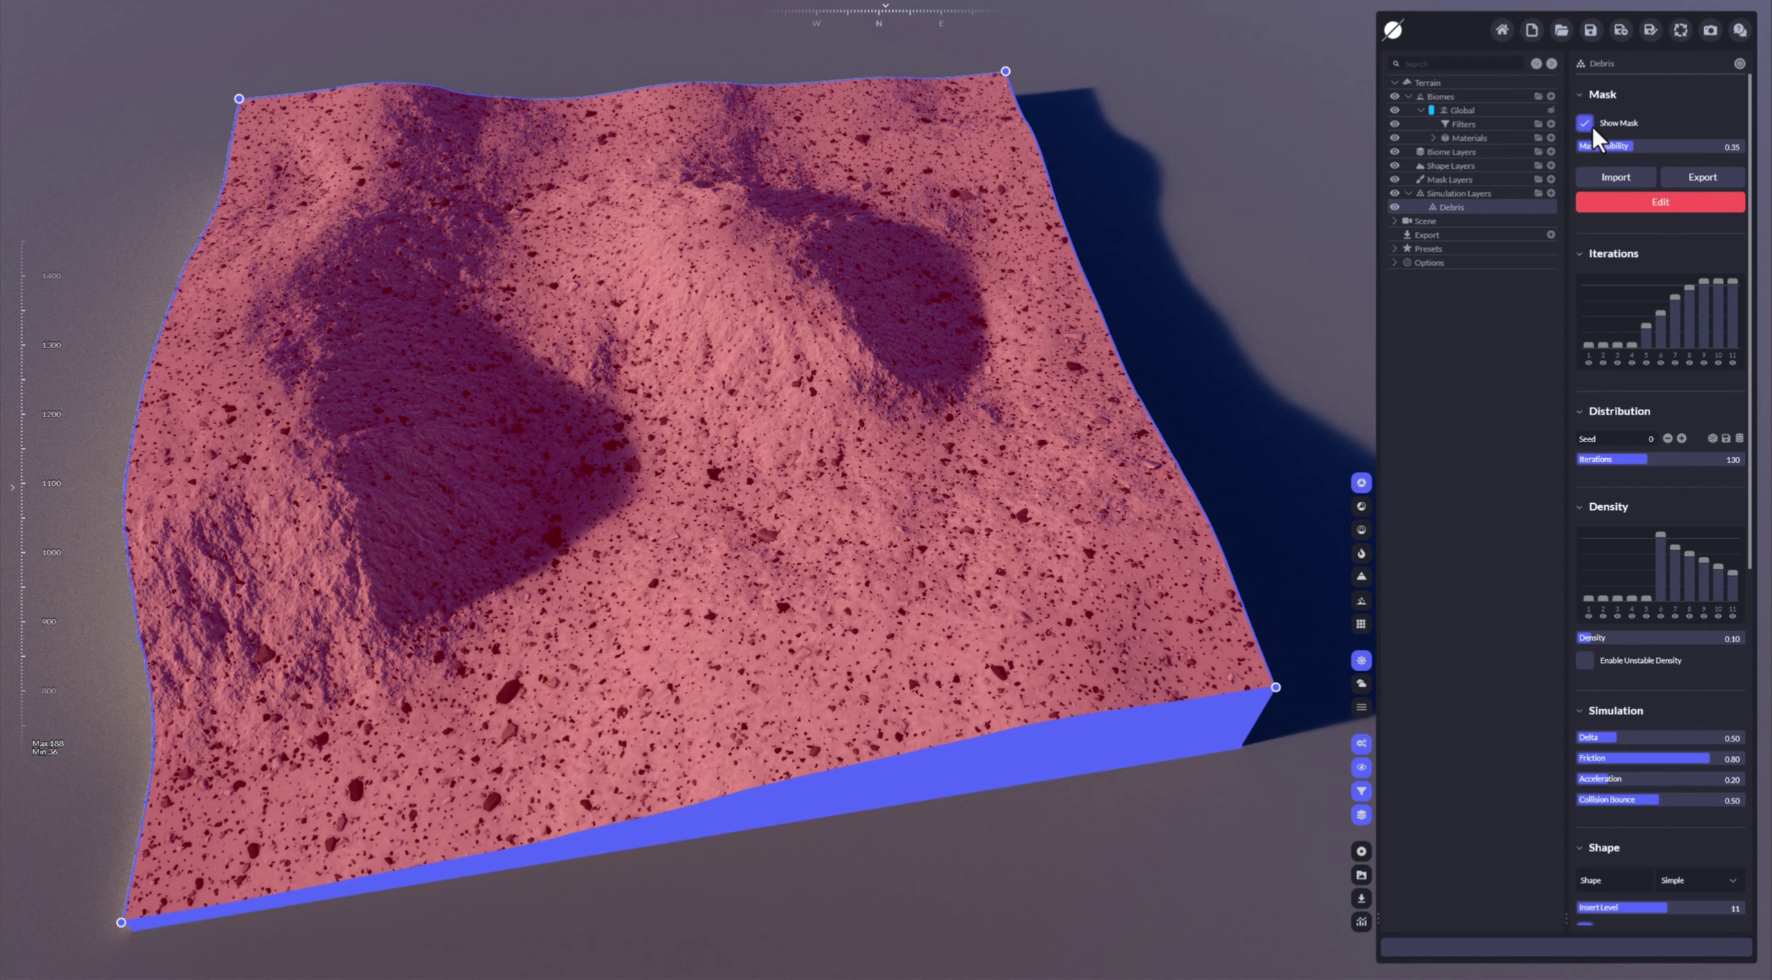
left_click(1645, 202)
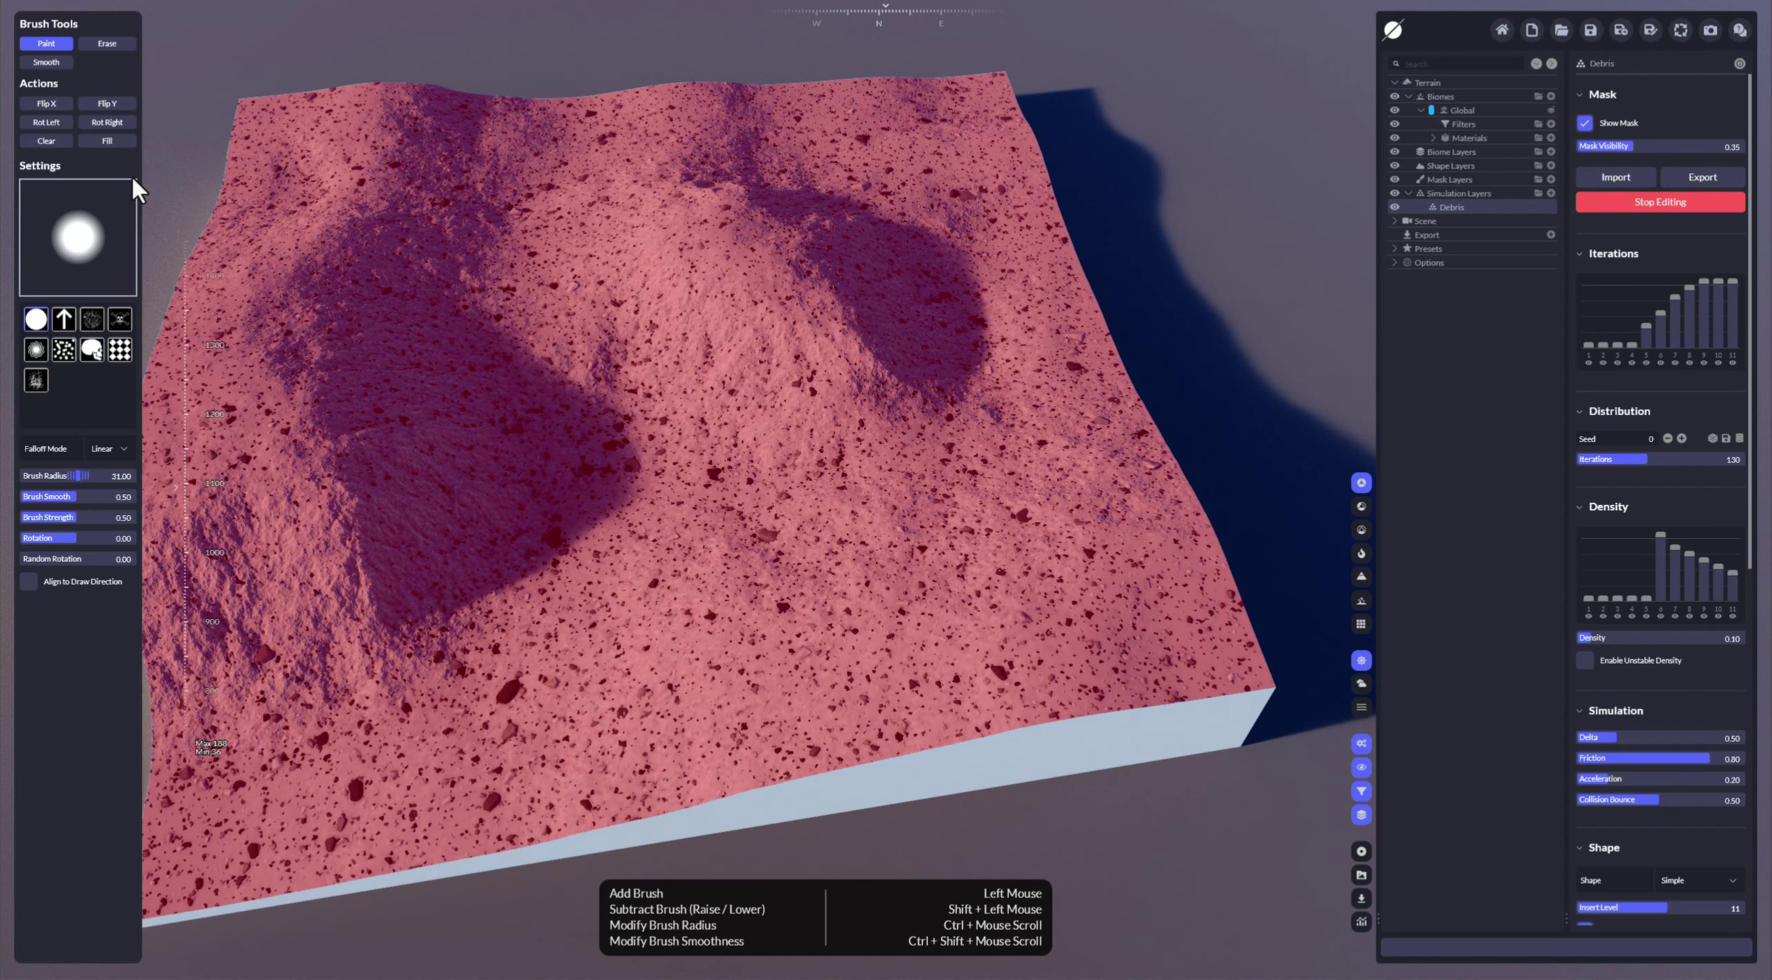
left_click(47, 140)
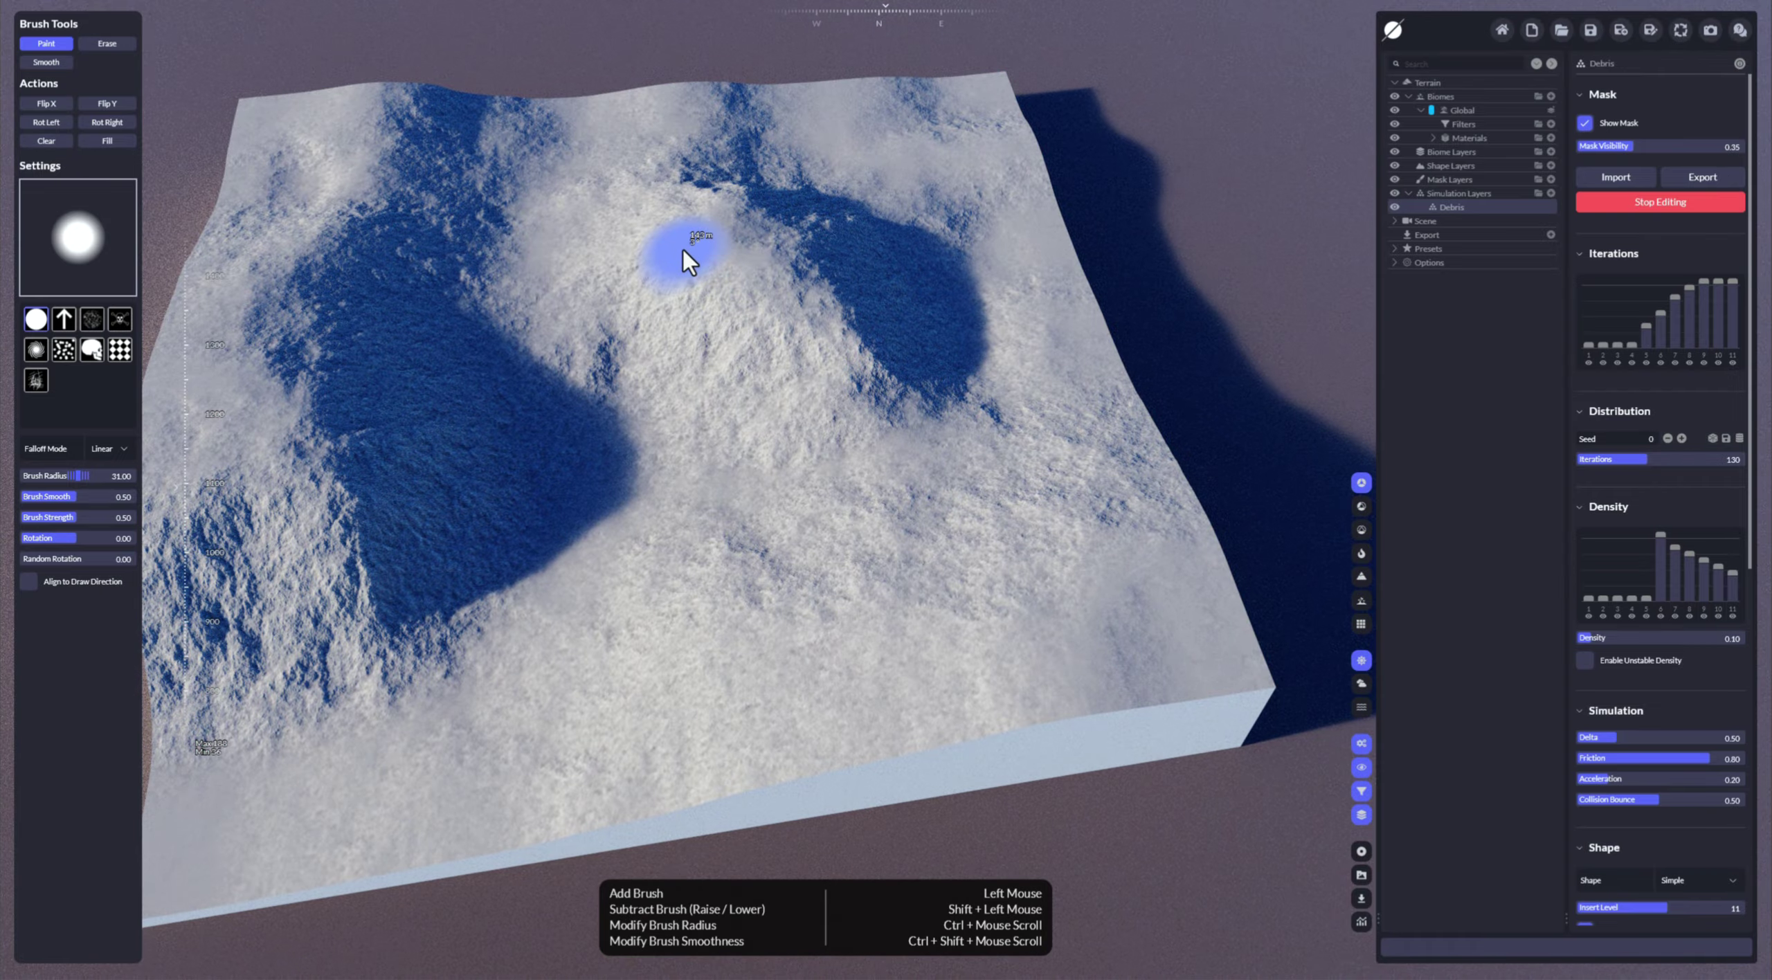
- Paint debris mask areas on the slopes of the two mountains, finish mask editing and hide the mask overlay
mouse_move(684, 260)
left_mouse_down()
mouse_move(811, 336)
mouse_move(665, 269)
mouse_move(831, 360)
left_mouse_up()
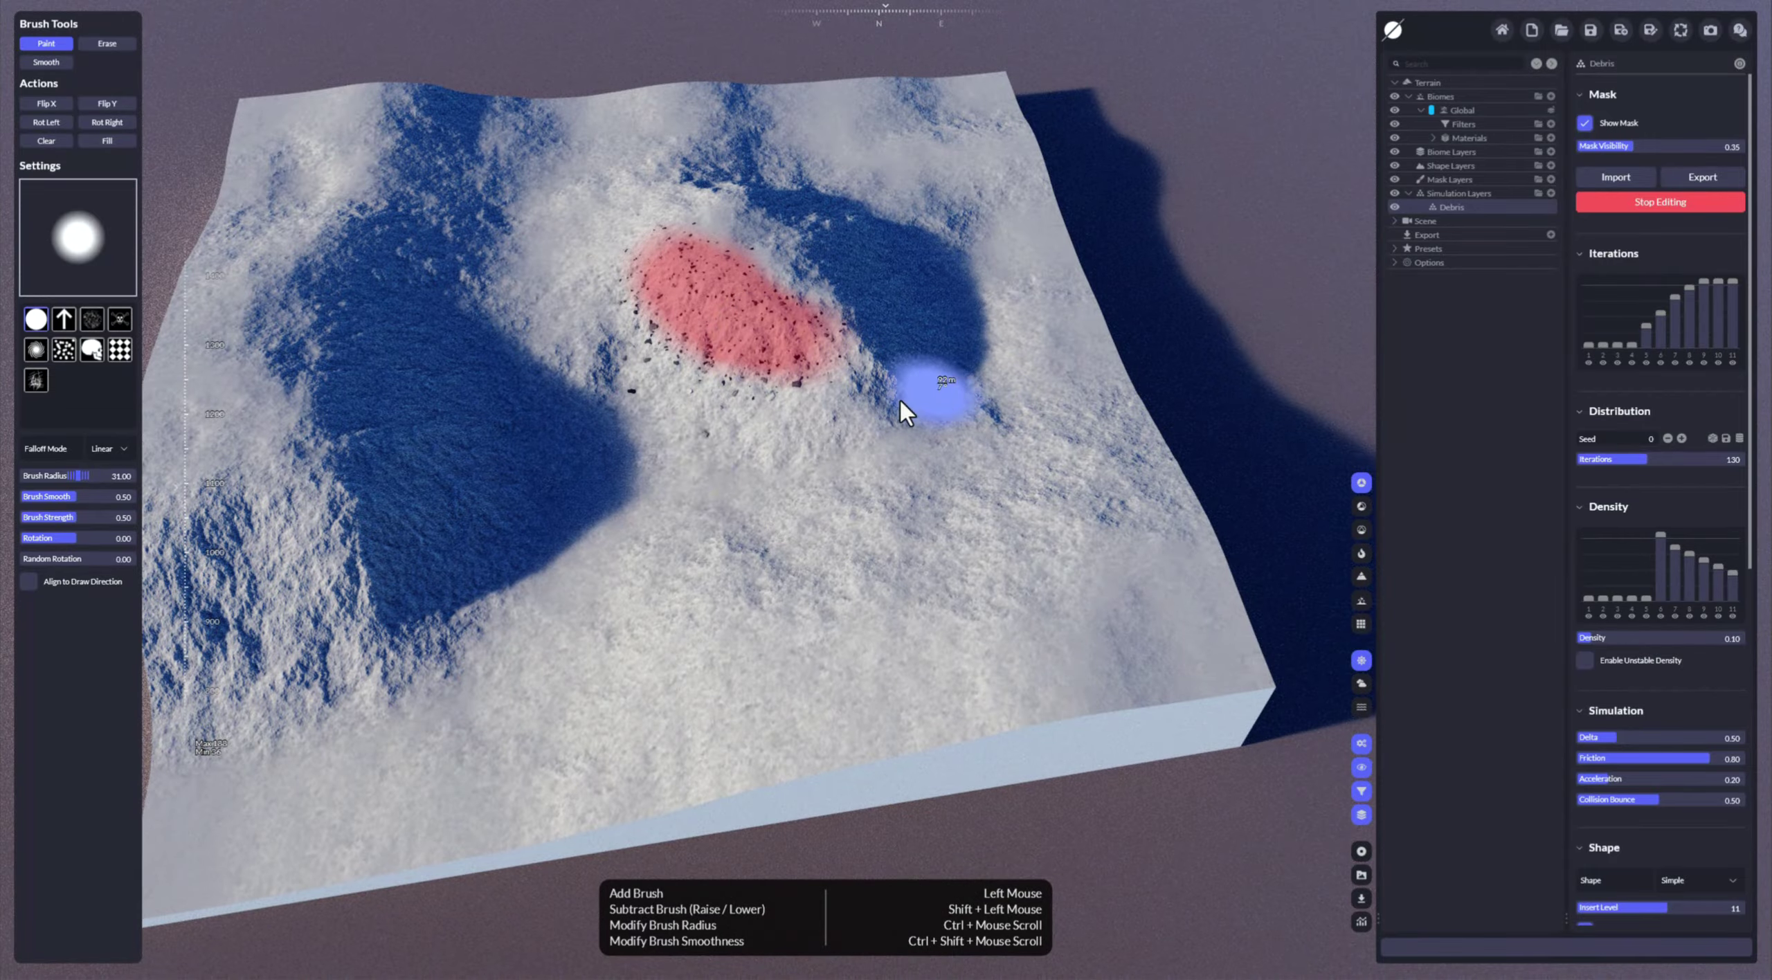
left_click_drag(395, 366, 305, 585)
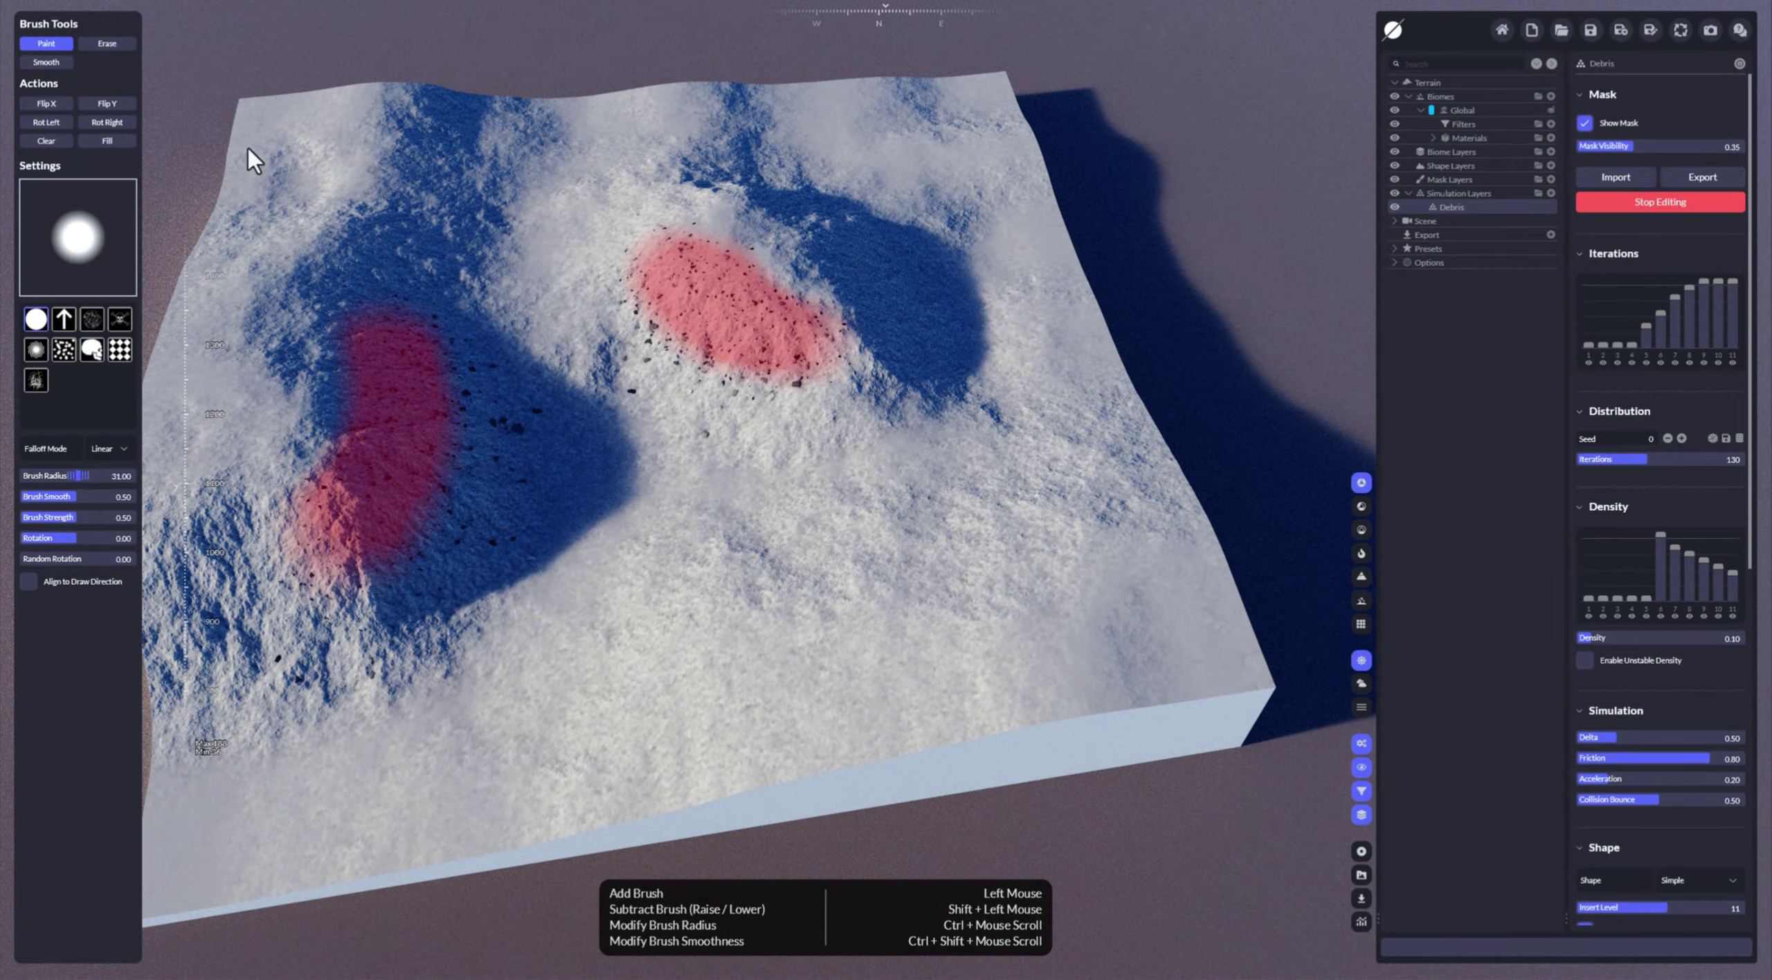
left_click(1639, 204)
left_click(1585, 122)
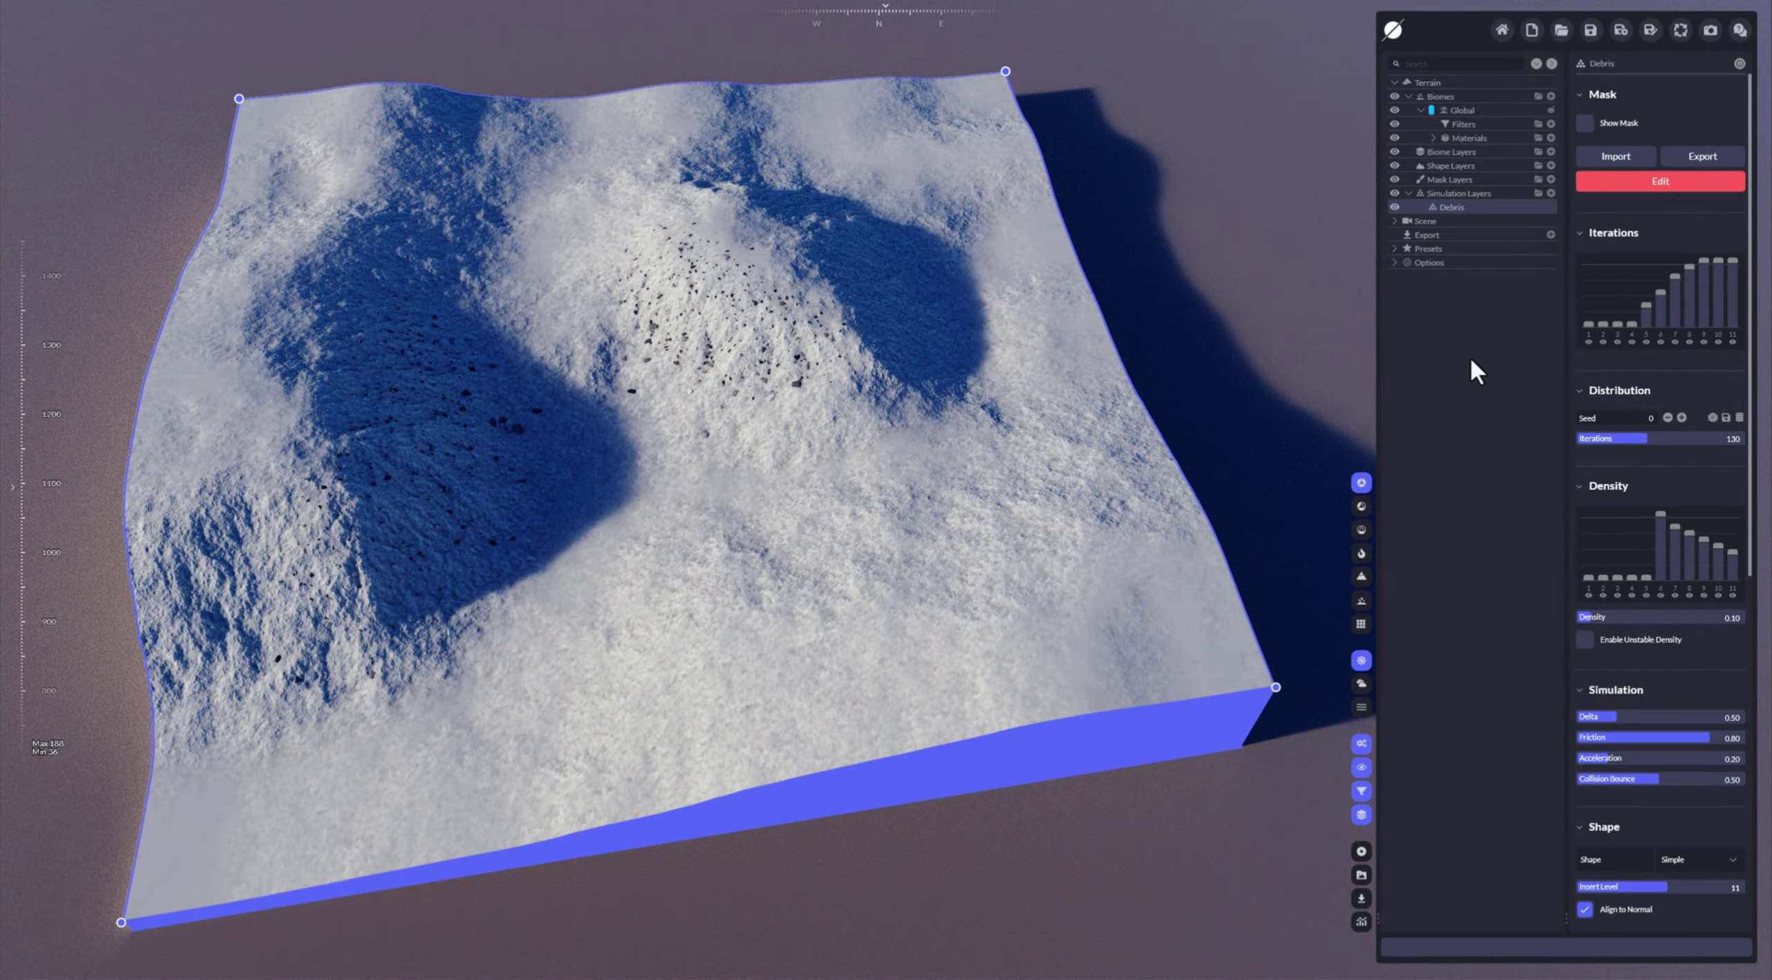
- Add an Advanced Erosion Sediment Flows filter to the Global biome
left_click(1551, 123)
mouse_move(1406, 258)
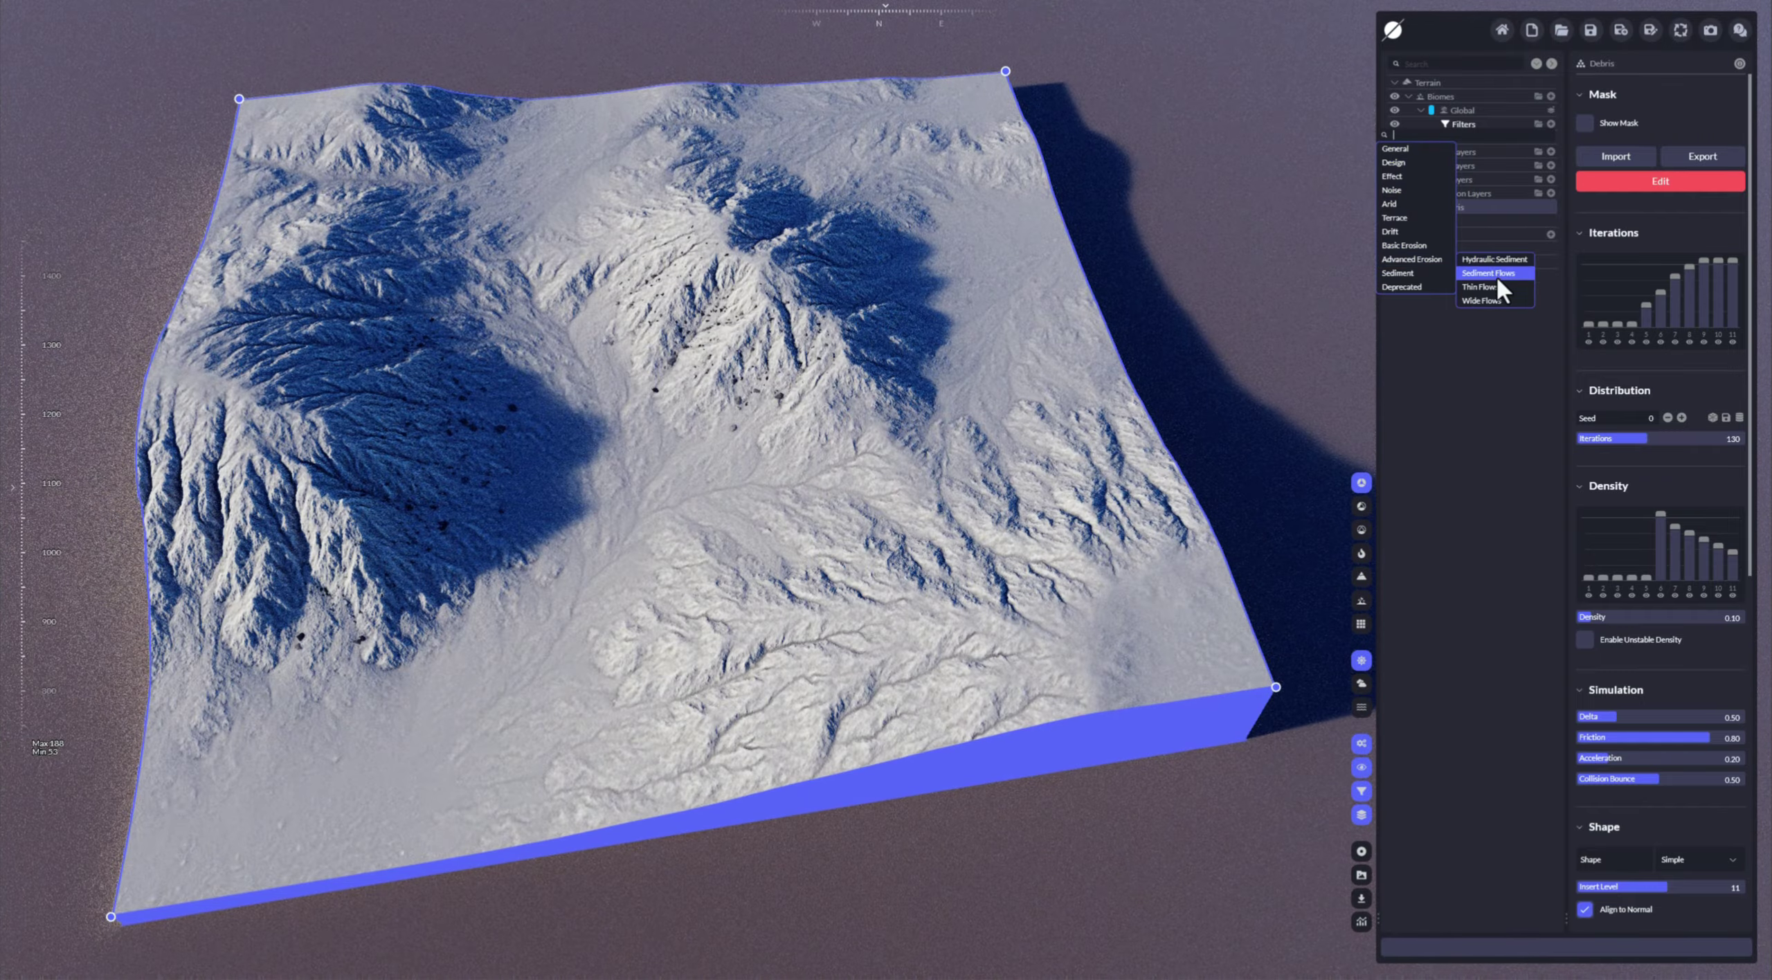
left_click(1495, 274)
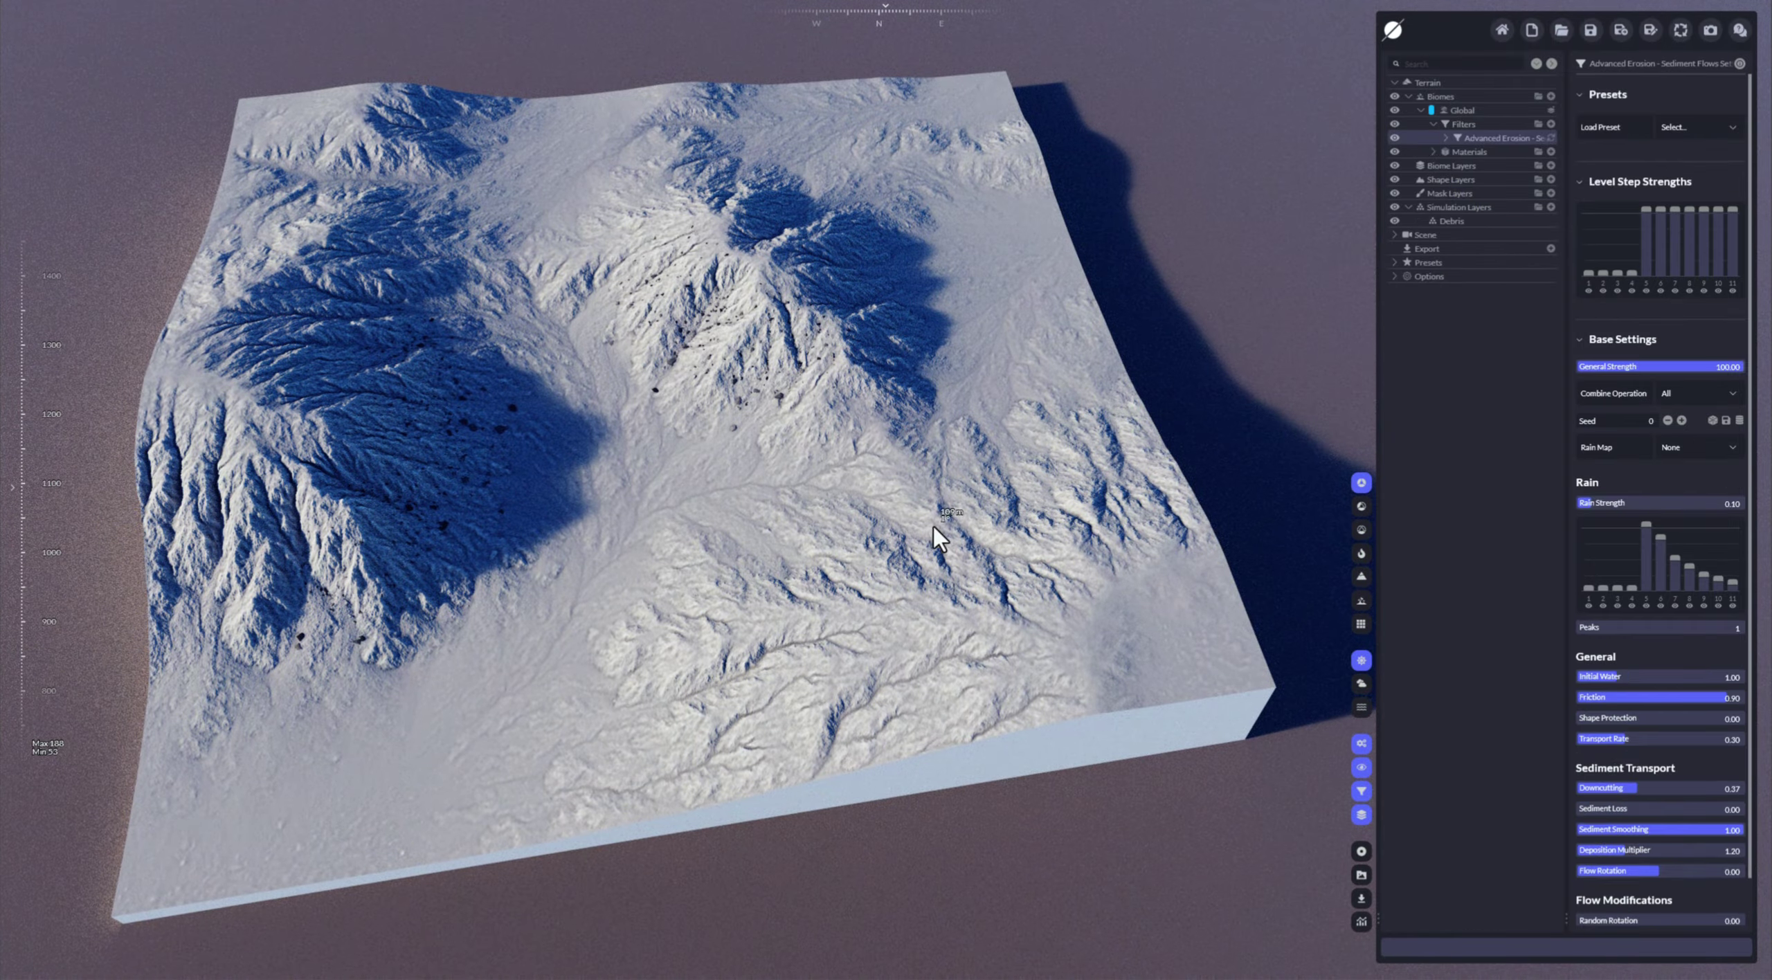
- Set the Debris layer's distribution iterations to 160 and its density to 0.37
left_click(1474, 218)
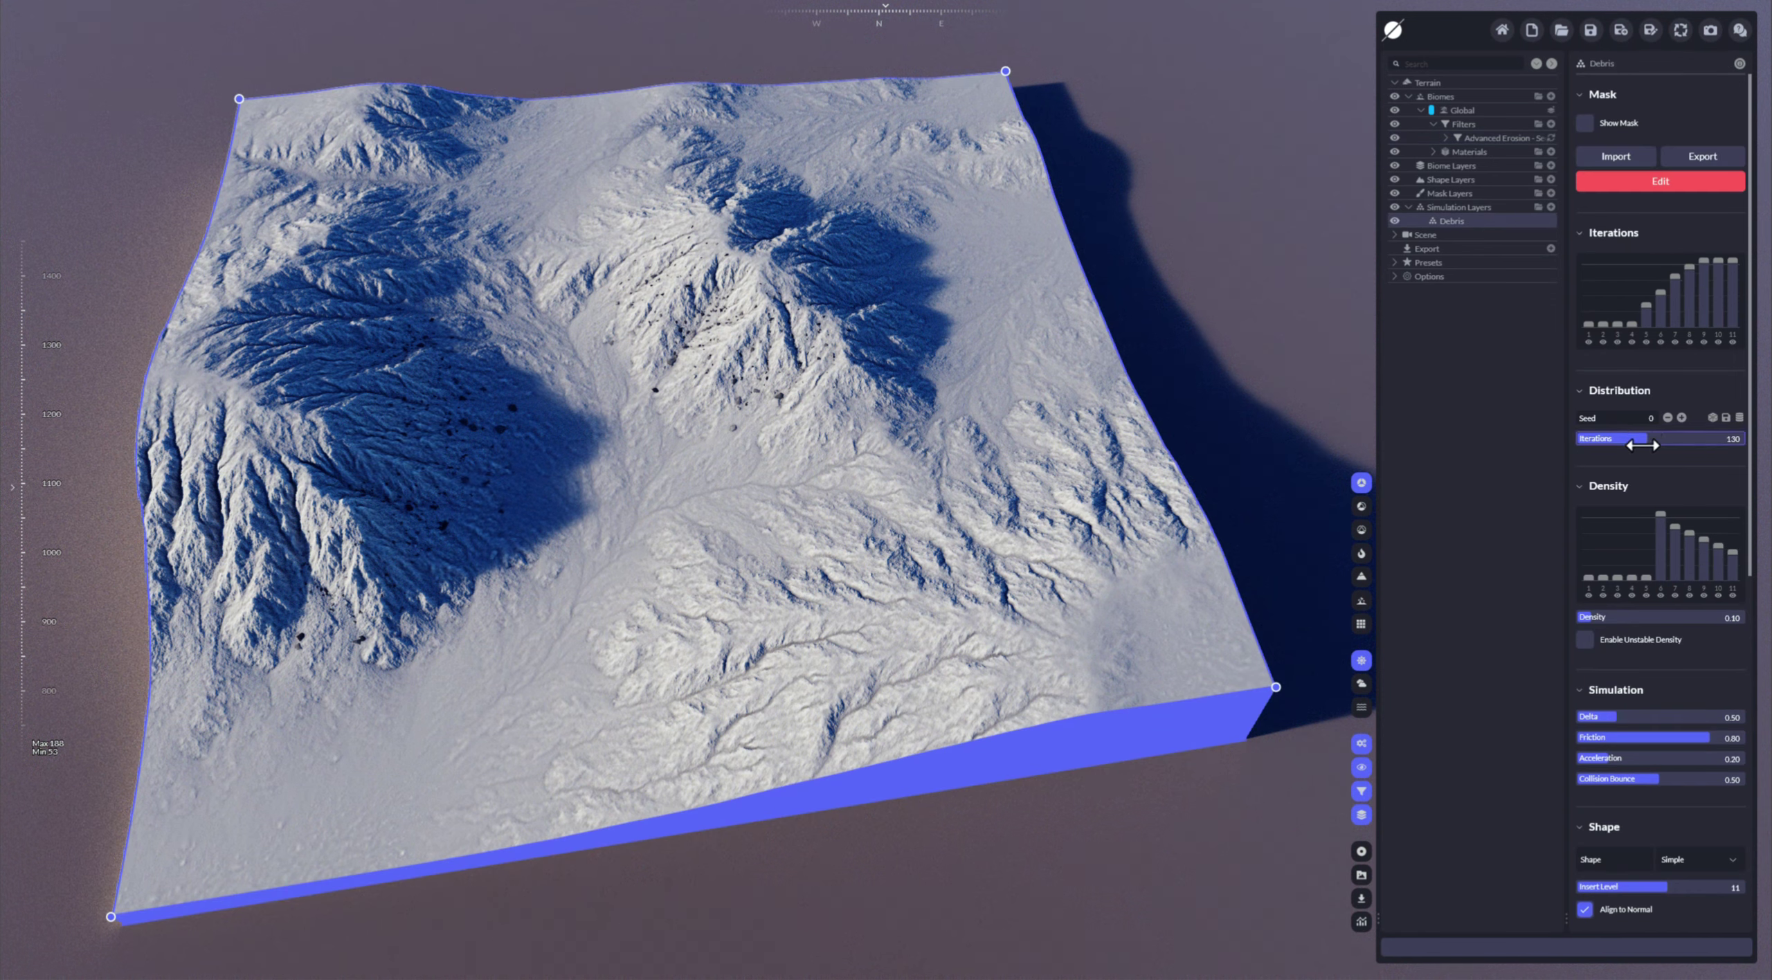
mouse_move(1642, 443)
left_mouse_down()
mouse_move(1577, 443)
mouse_move(1645, 439)
left_mouse_up()
scroll(668, 326, "up", 3)
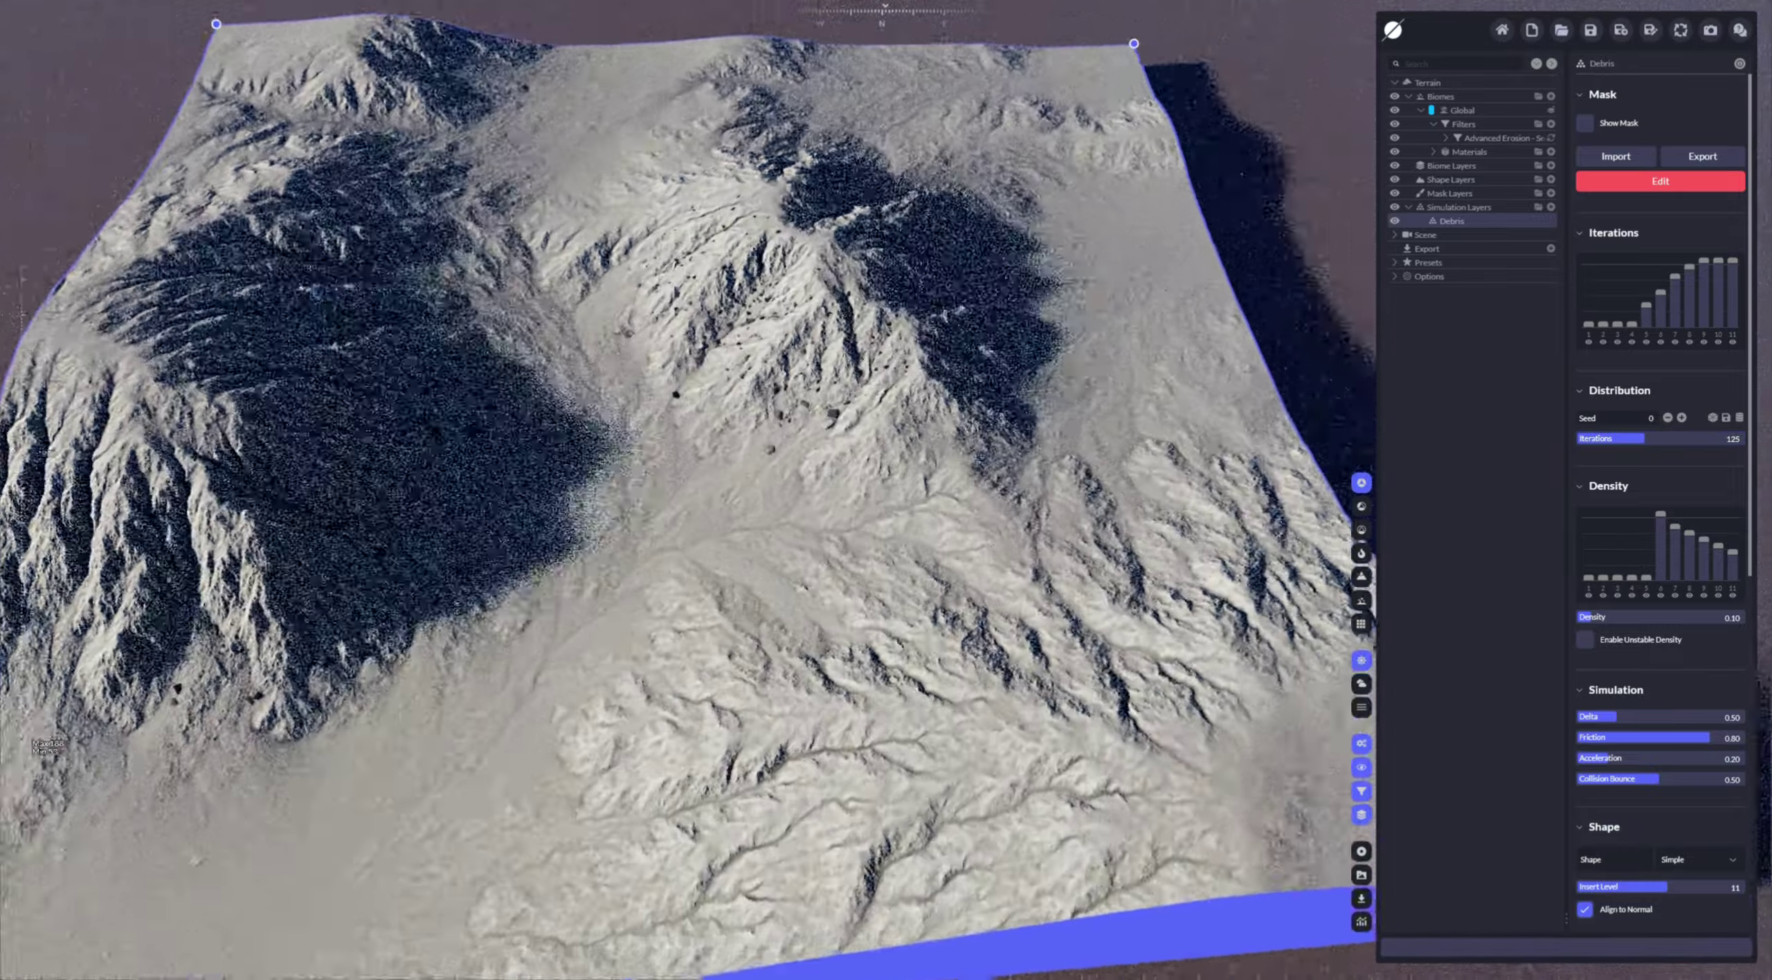
scroll(733, 364, "up", 5)
middle_click_drag(796, 332, 774, 399)
mouse_move(1653, 439)
left_mouse_down()
mouse_move(1624, 439)
mouse_move(1664, 439)
left_mouse_up()
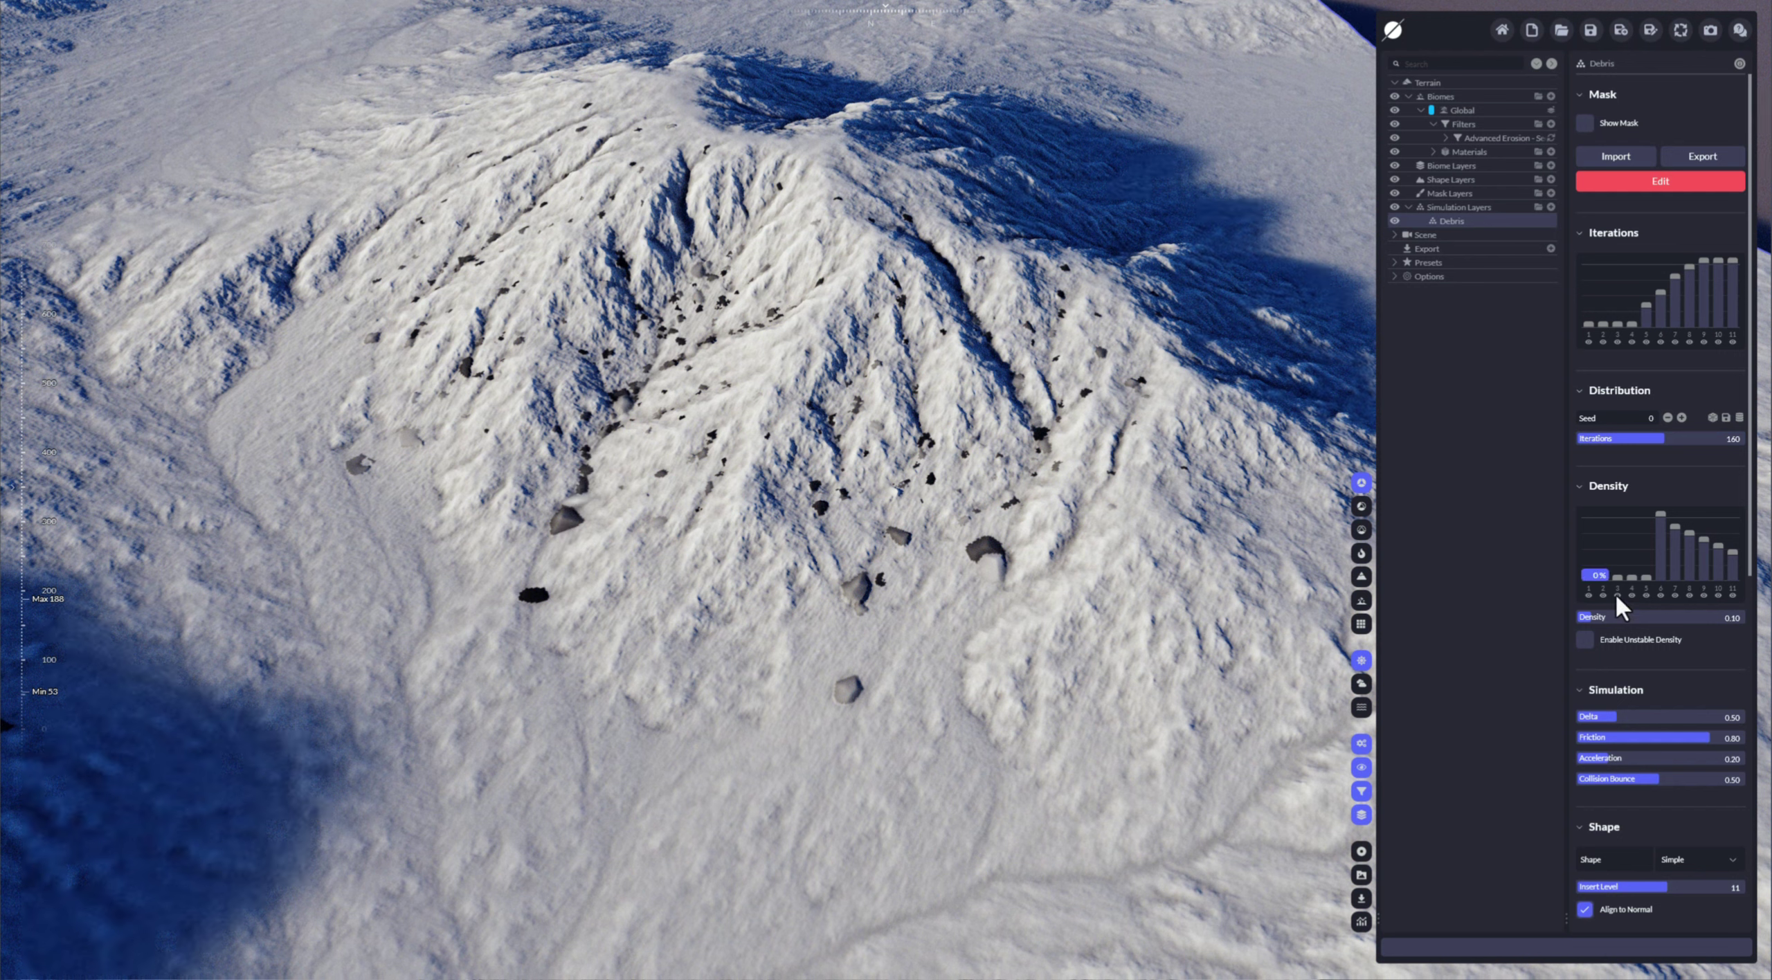
left_click_drag(1589, 618, 1631, 617)
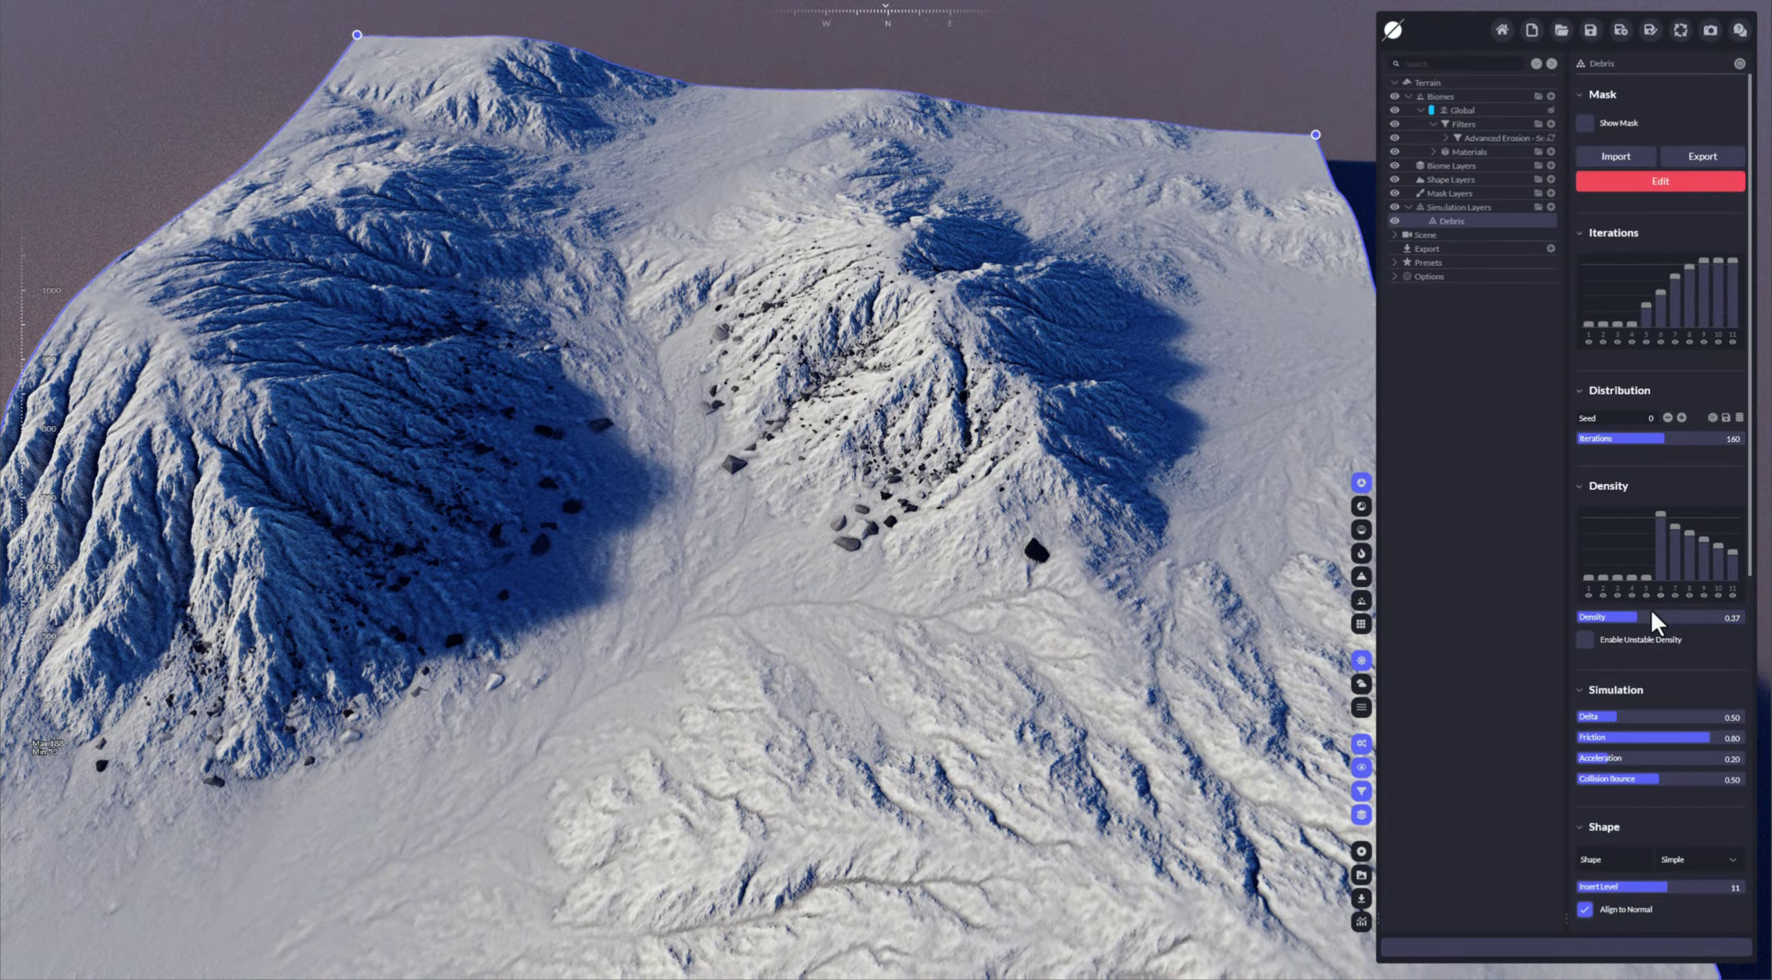
- Enable unstable density and fill the debris mask across the entire terrain
left_click(1584, 639)
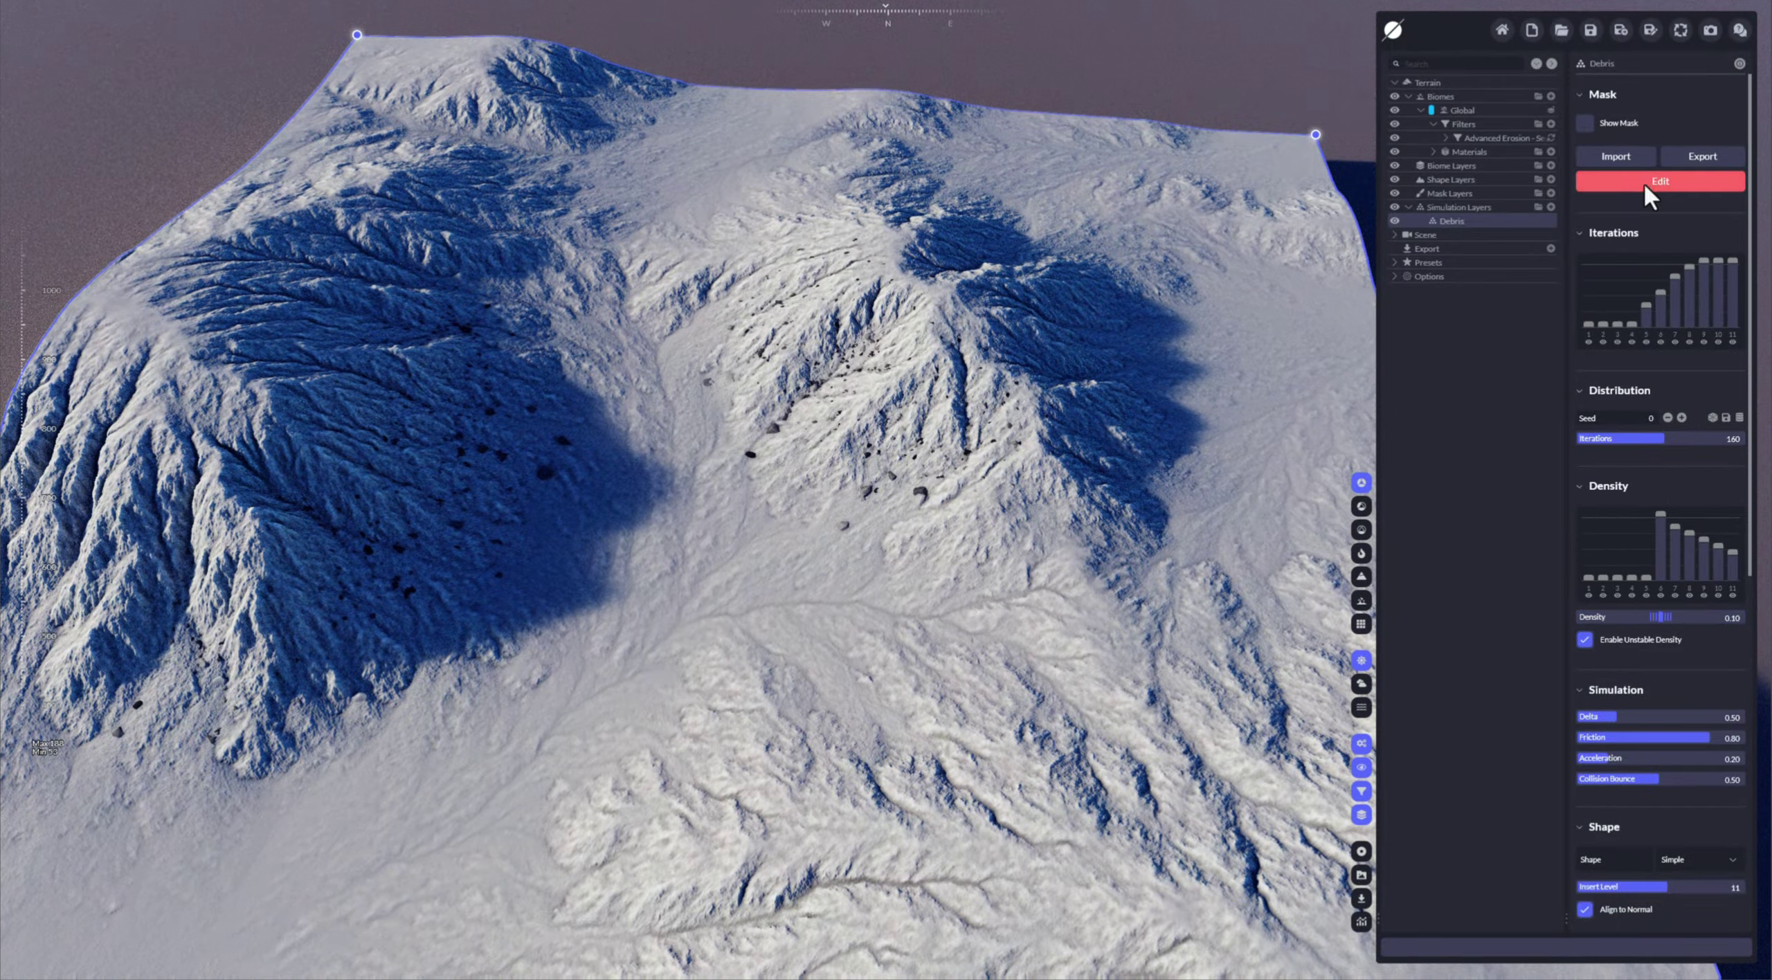
left_click(1644, 181)
left_click(99, 139)
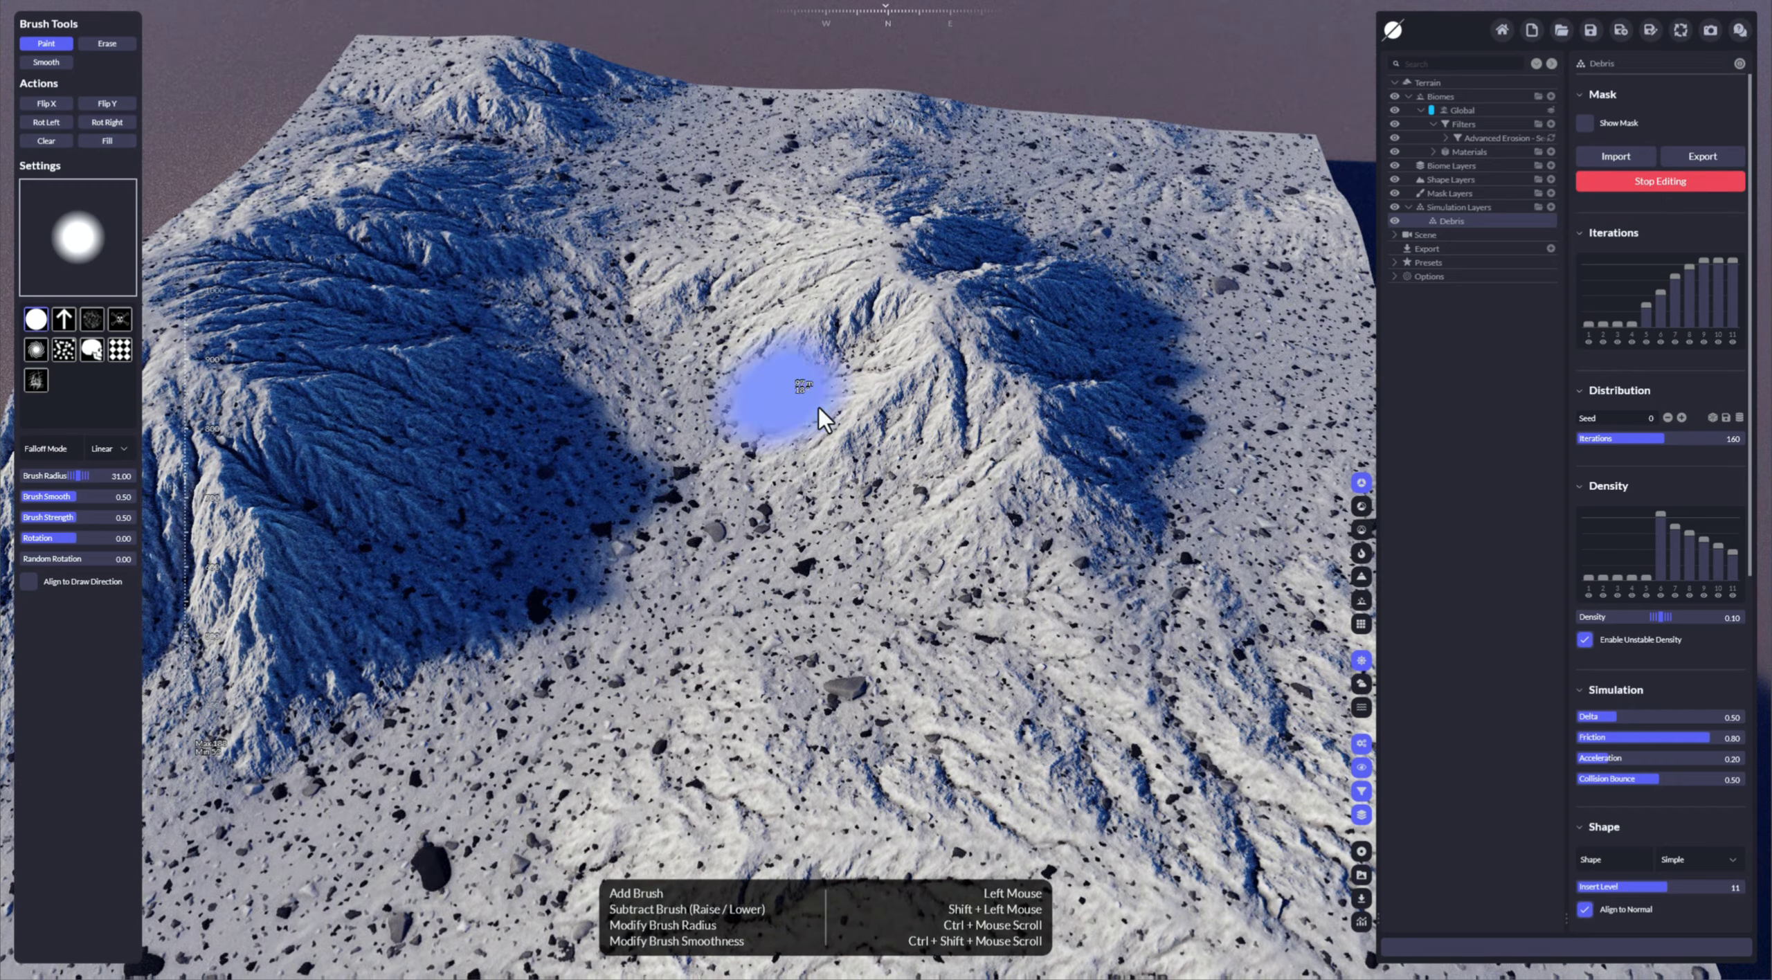
left_click(1665, 181)
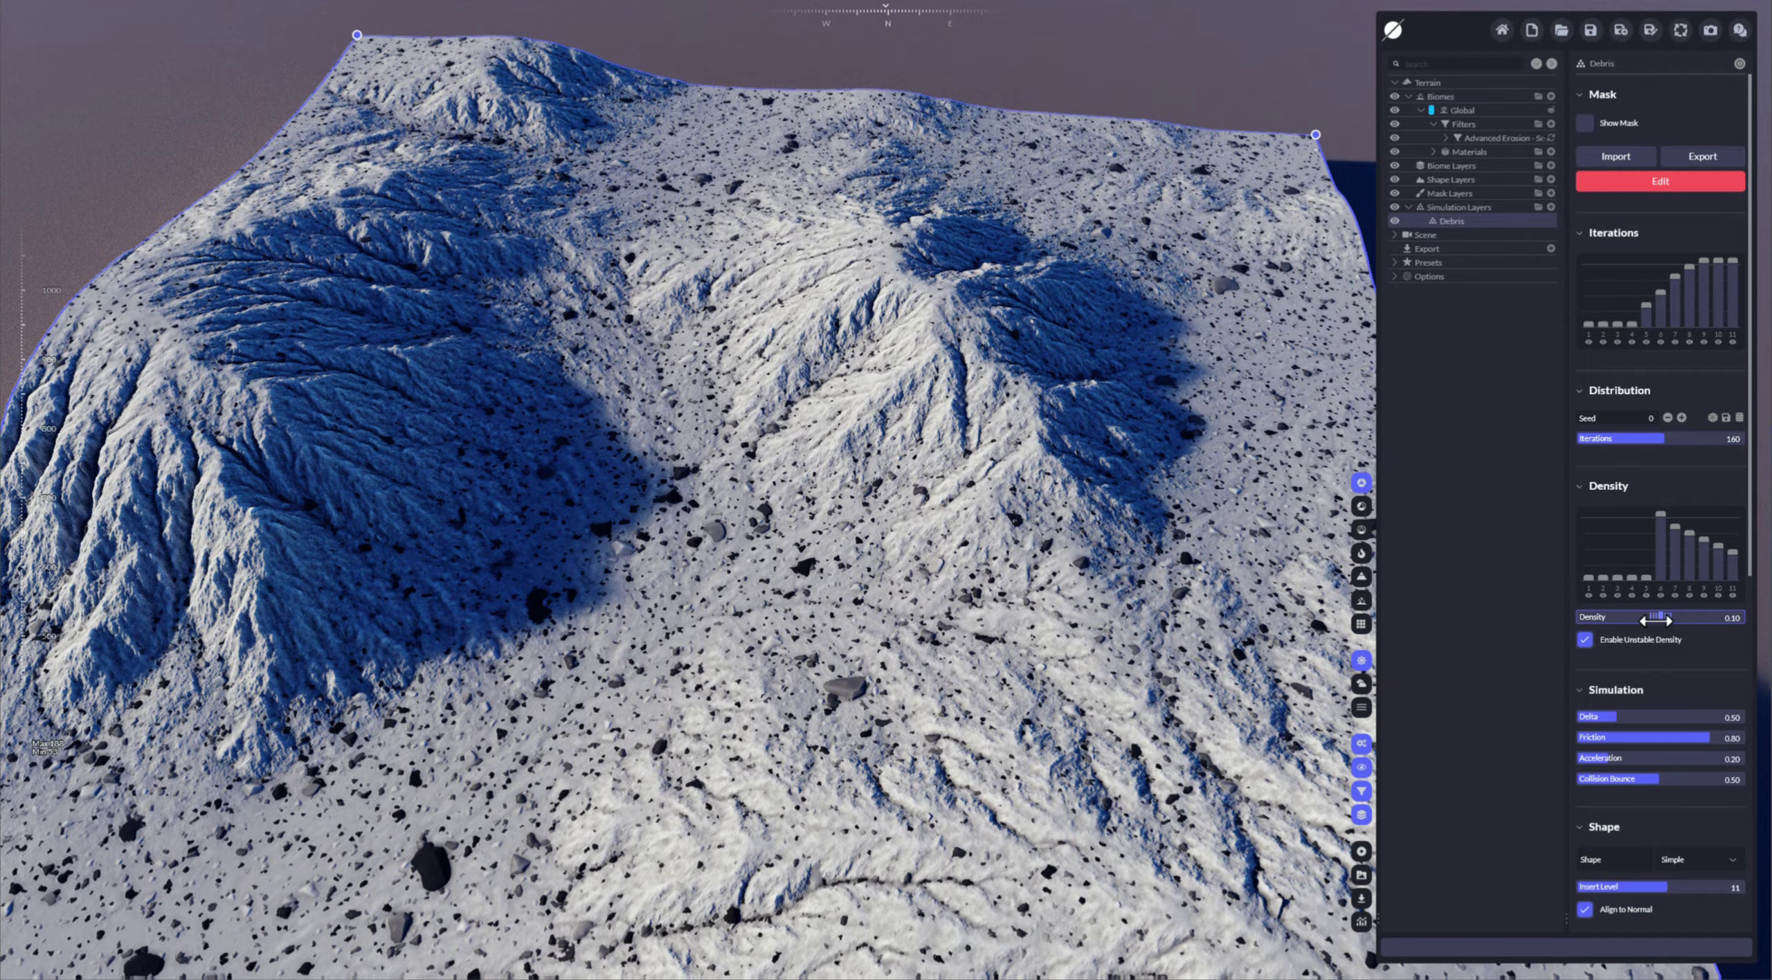
- Raise the unstable debris density to 2.56 and the distribution iterations to 263
left_click_drag(1655, 620, 1661, 616)
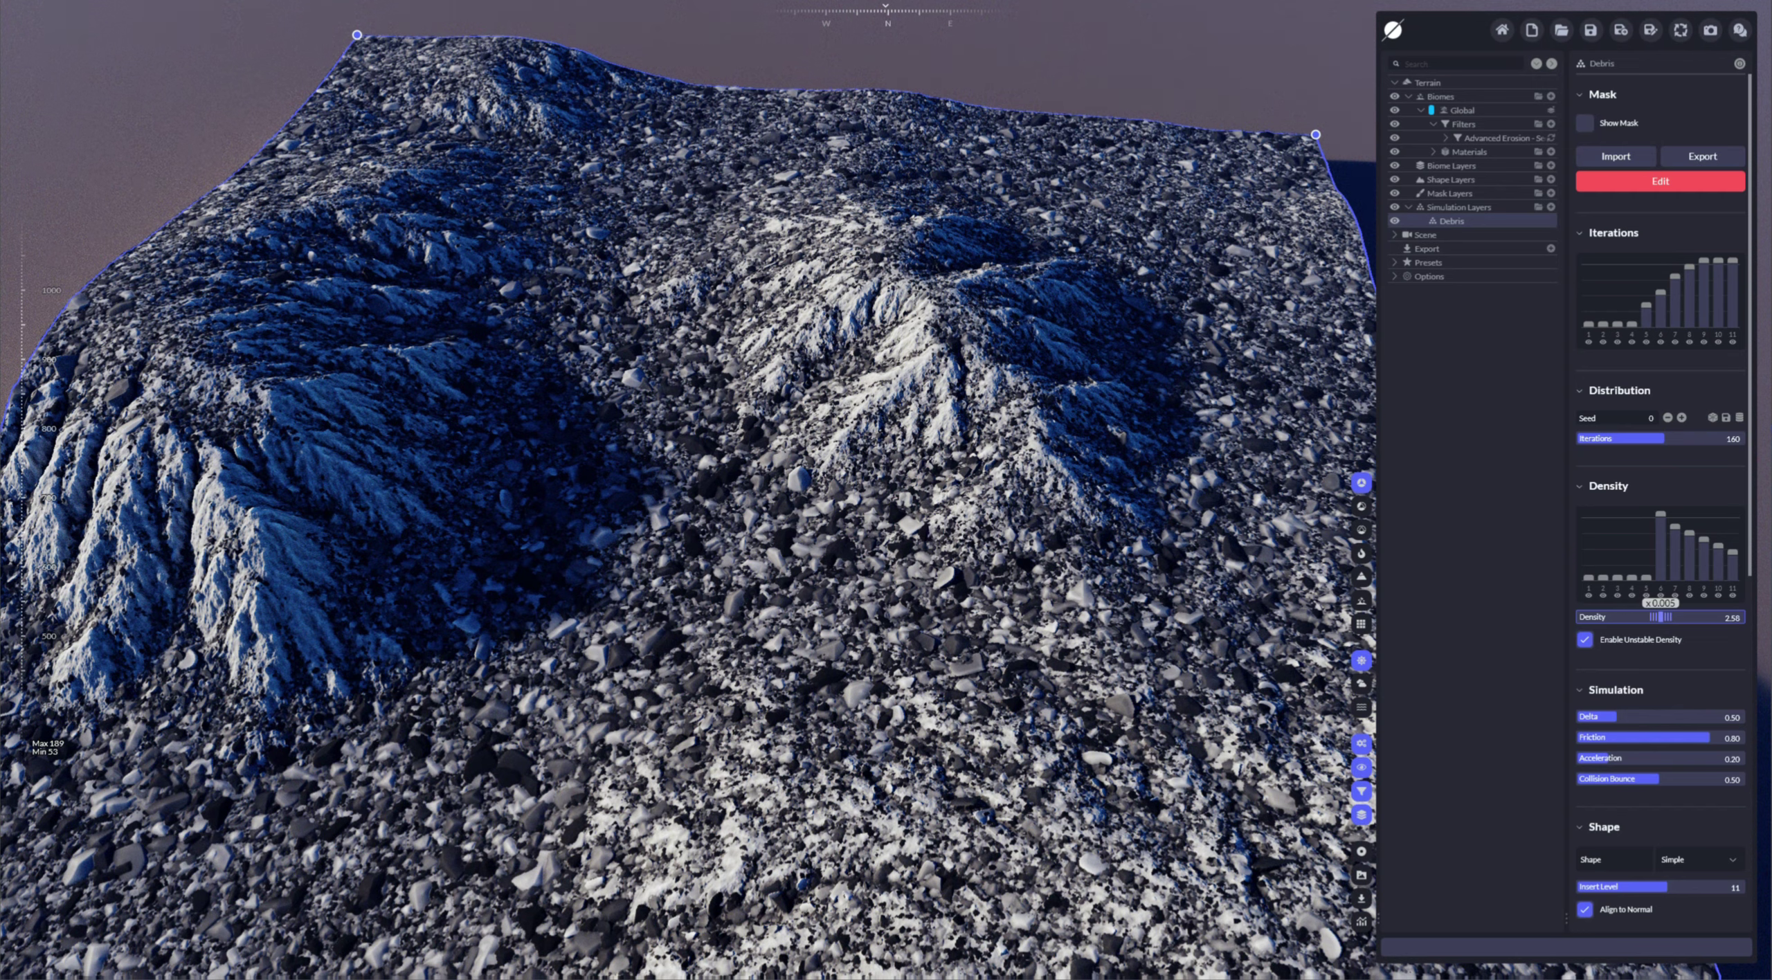
left_click_drag(1661, 423, 1722, 438)
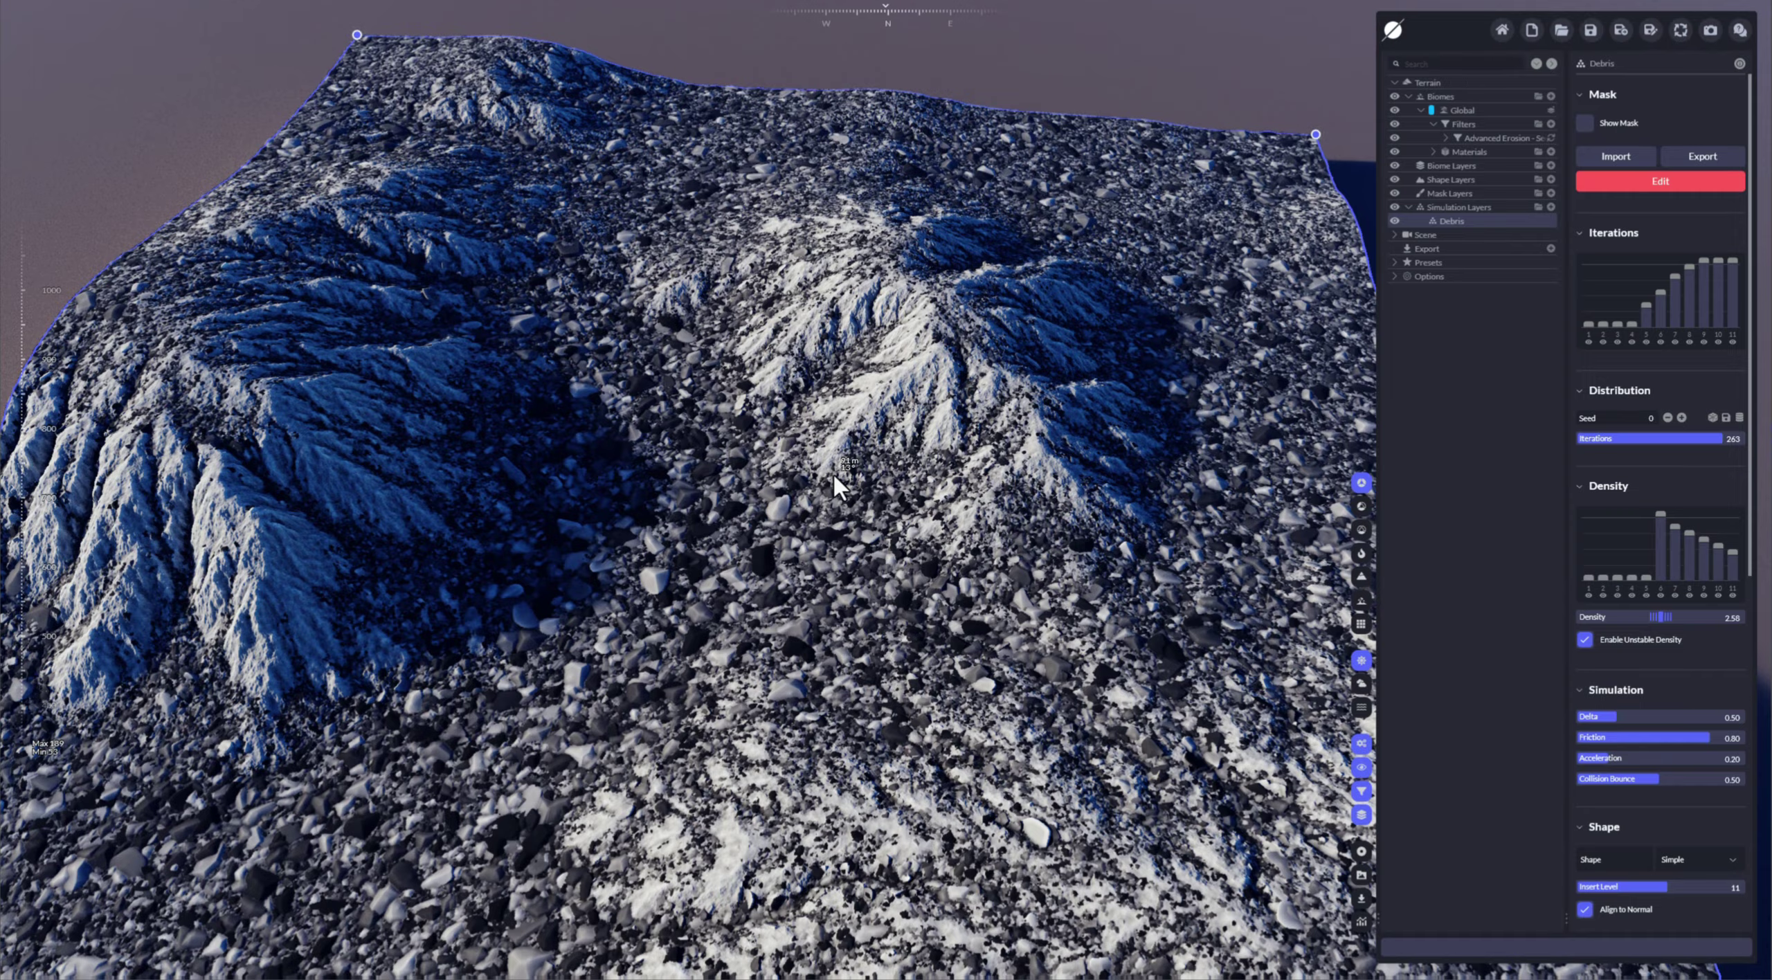
right_click_drag(850, 492, 924, 571)
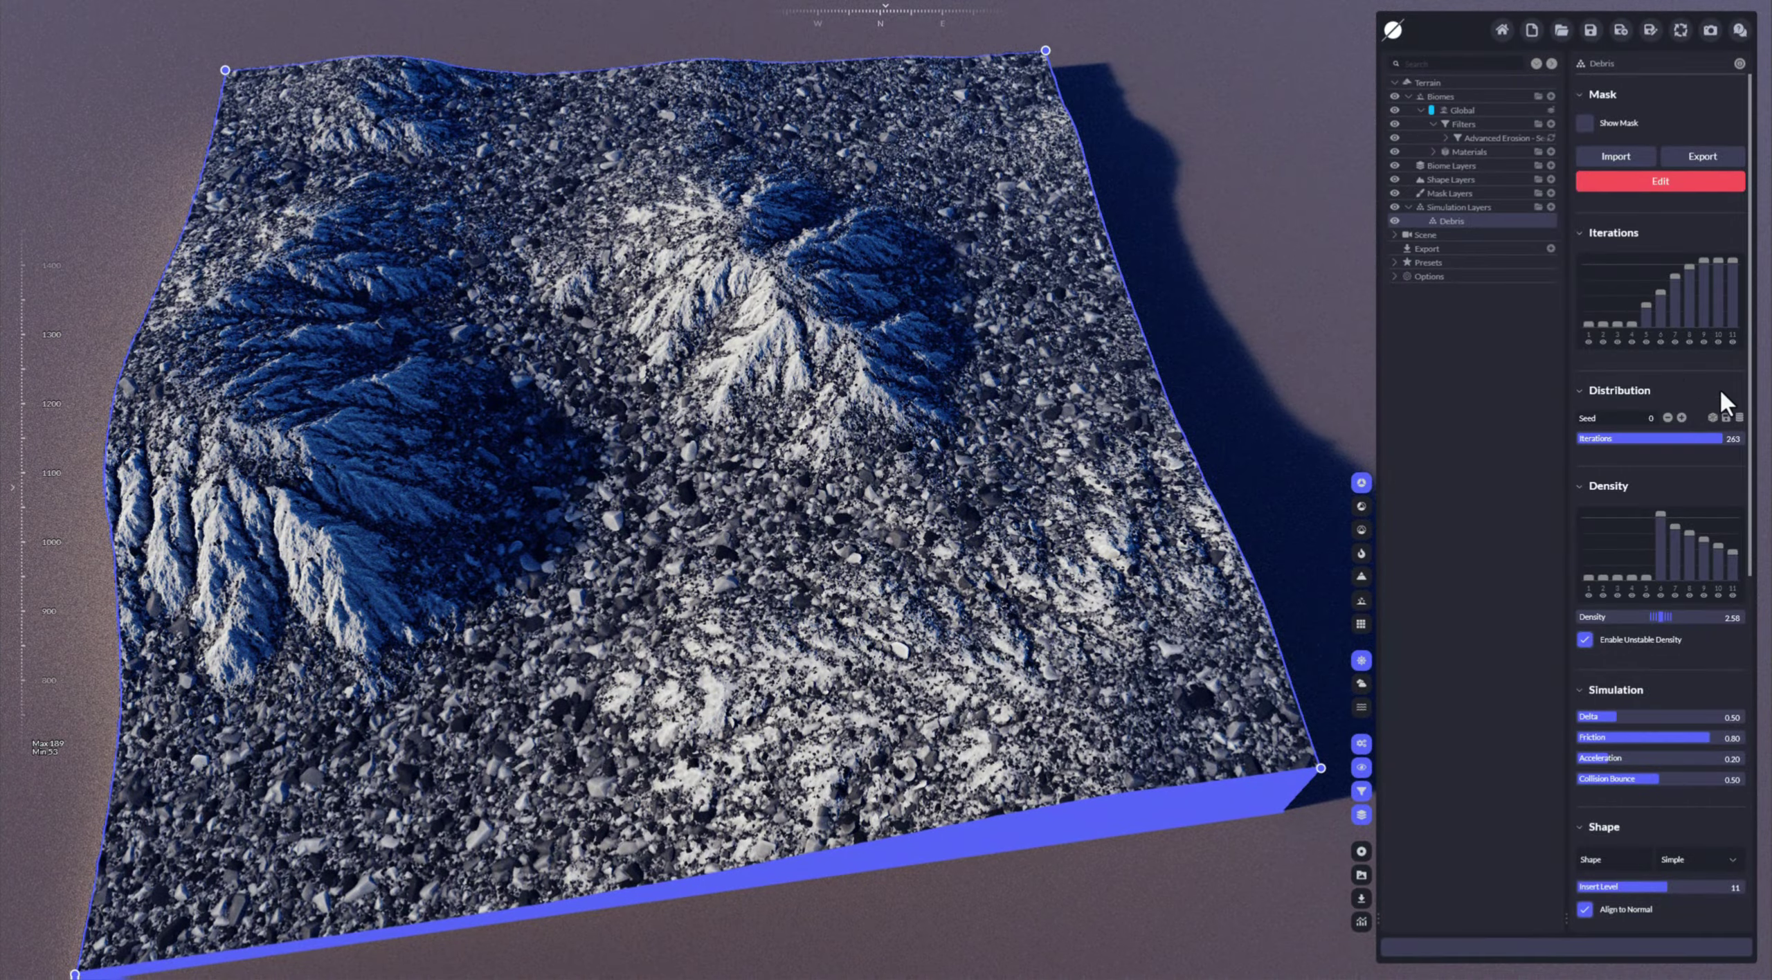
- Set the distribution iterations to 130, turn off unstable density and set the debris density to 0.31
left_click_drag(1671, 439, 1663, 441)
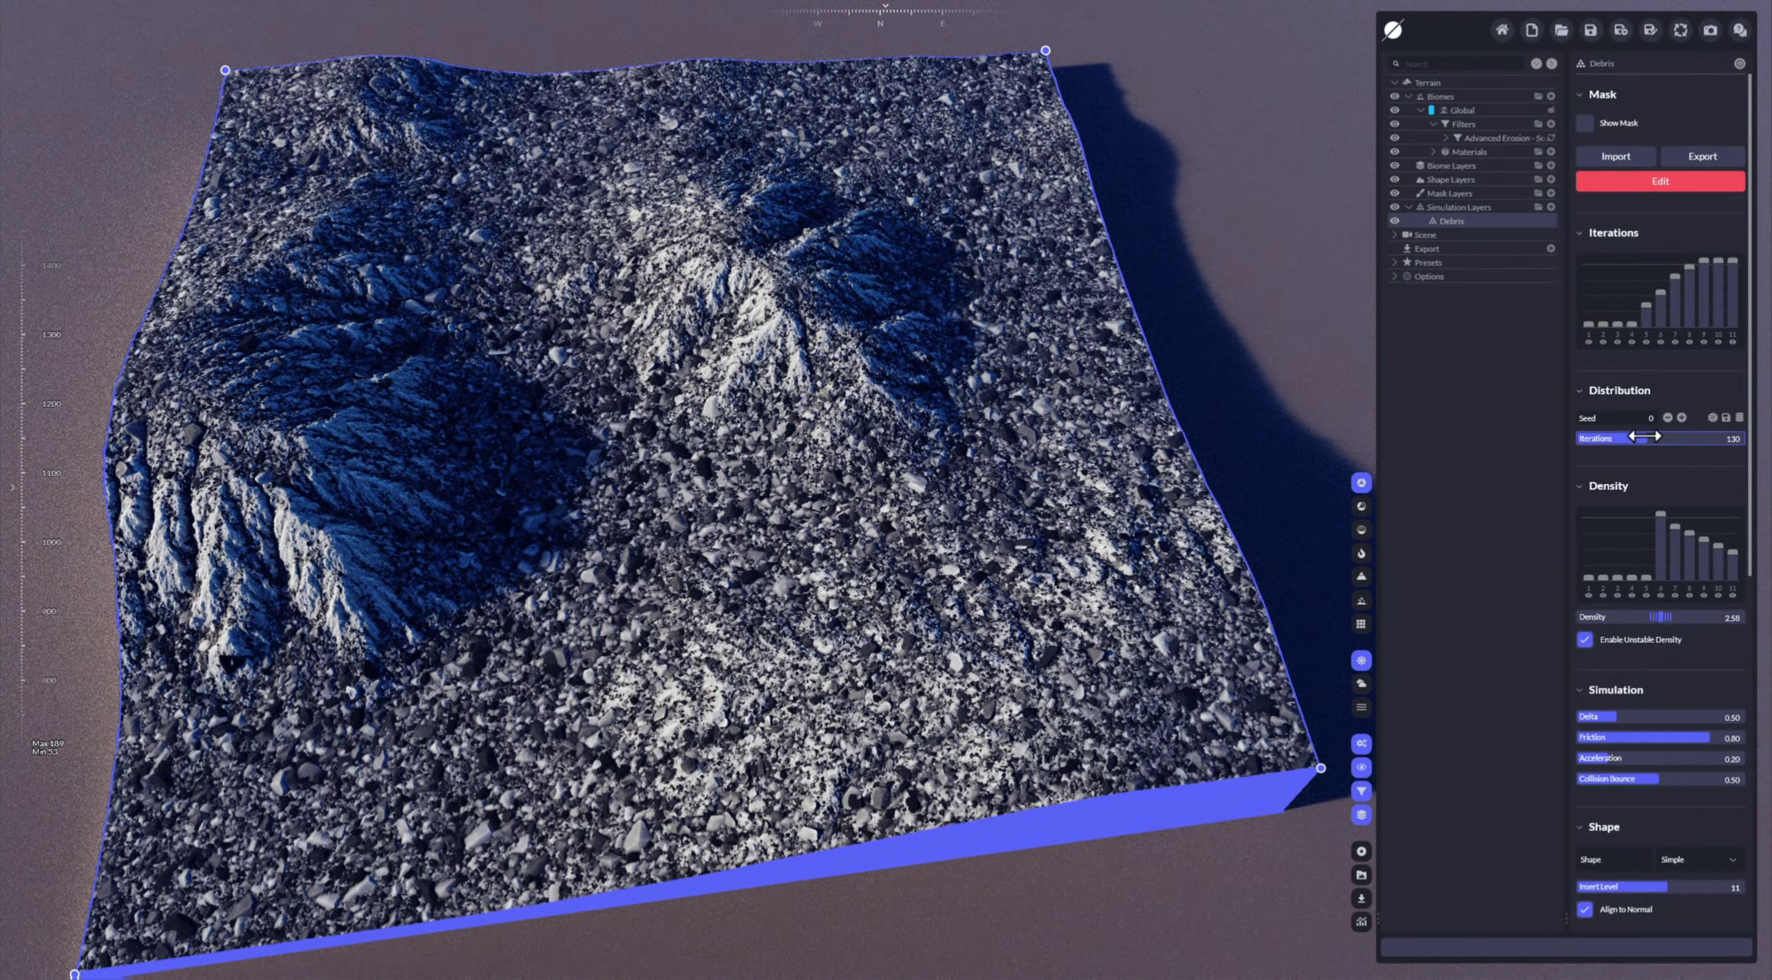
left_click(1585, 640)
mouse_move(1592, 619)
left_mouse_down()
mouse_move(1658, 618)
mouse_move(1619, 620)
left_mouse_up()
- Try concentrating the debris density graph on its last two levels, and reset the graph to its default
mouse_move(1661, 520)
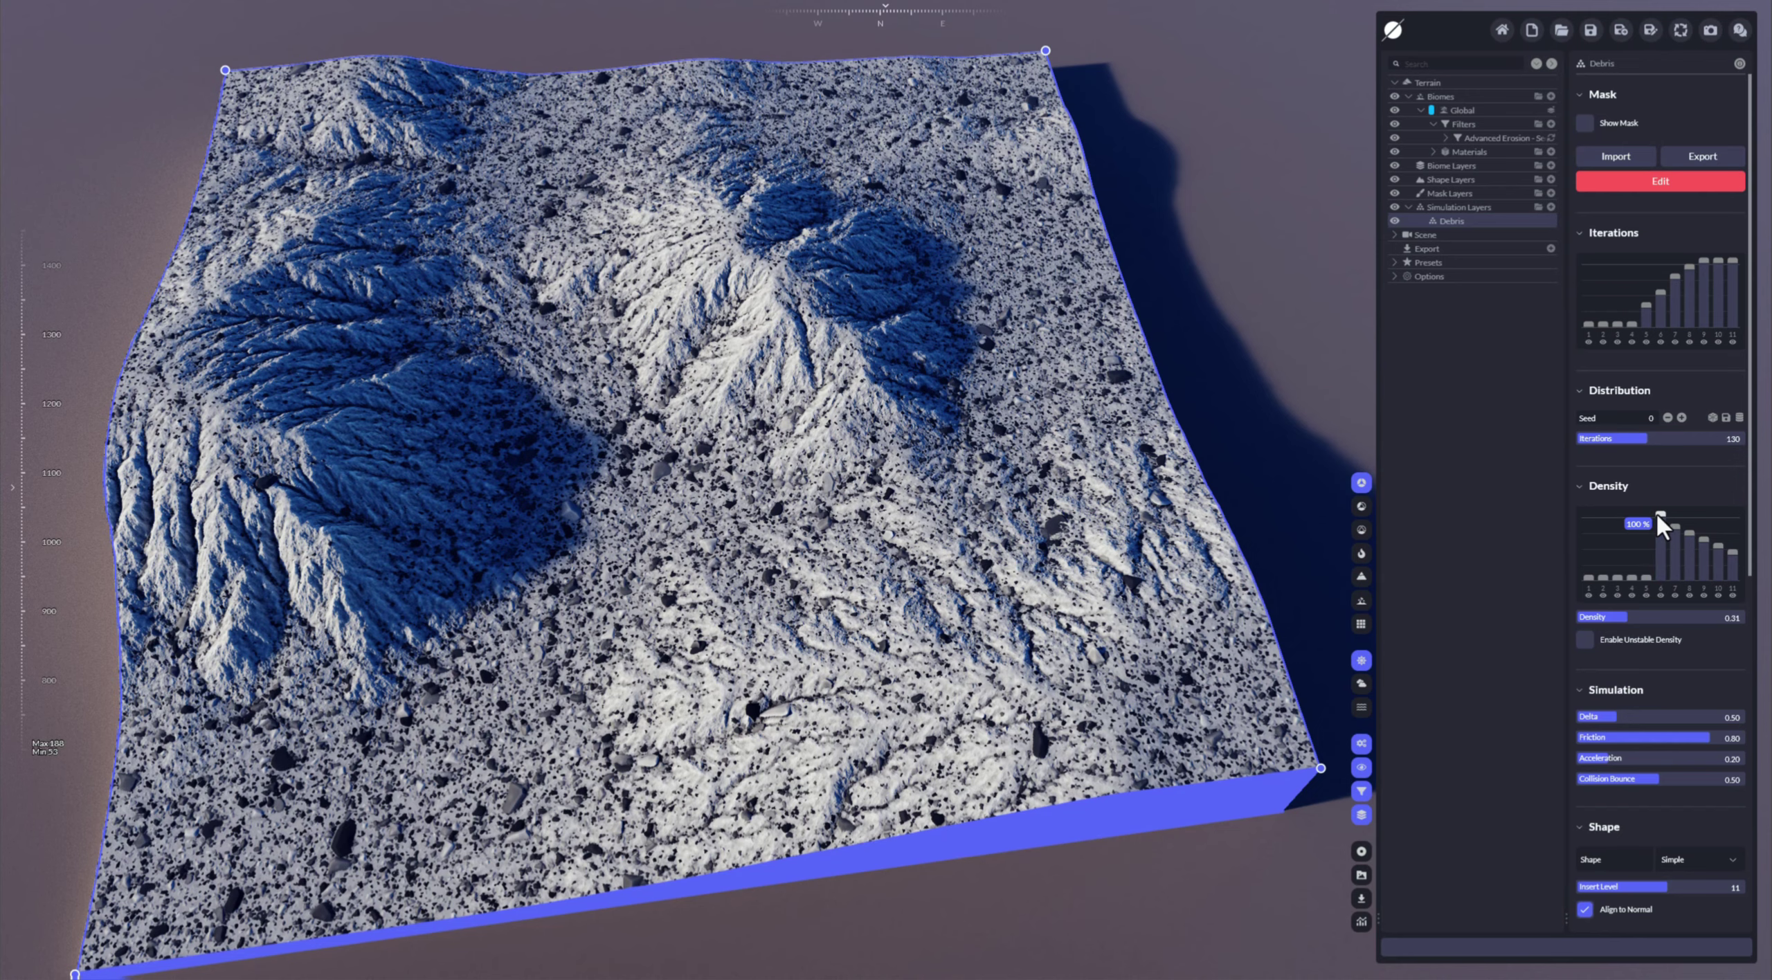
left_click_drag(1660, 514, 1662, 605)
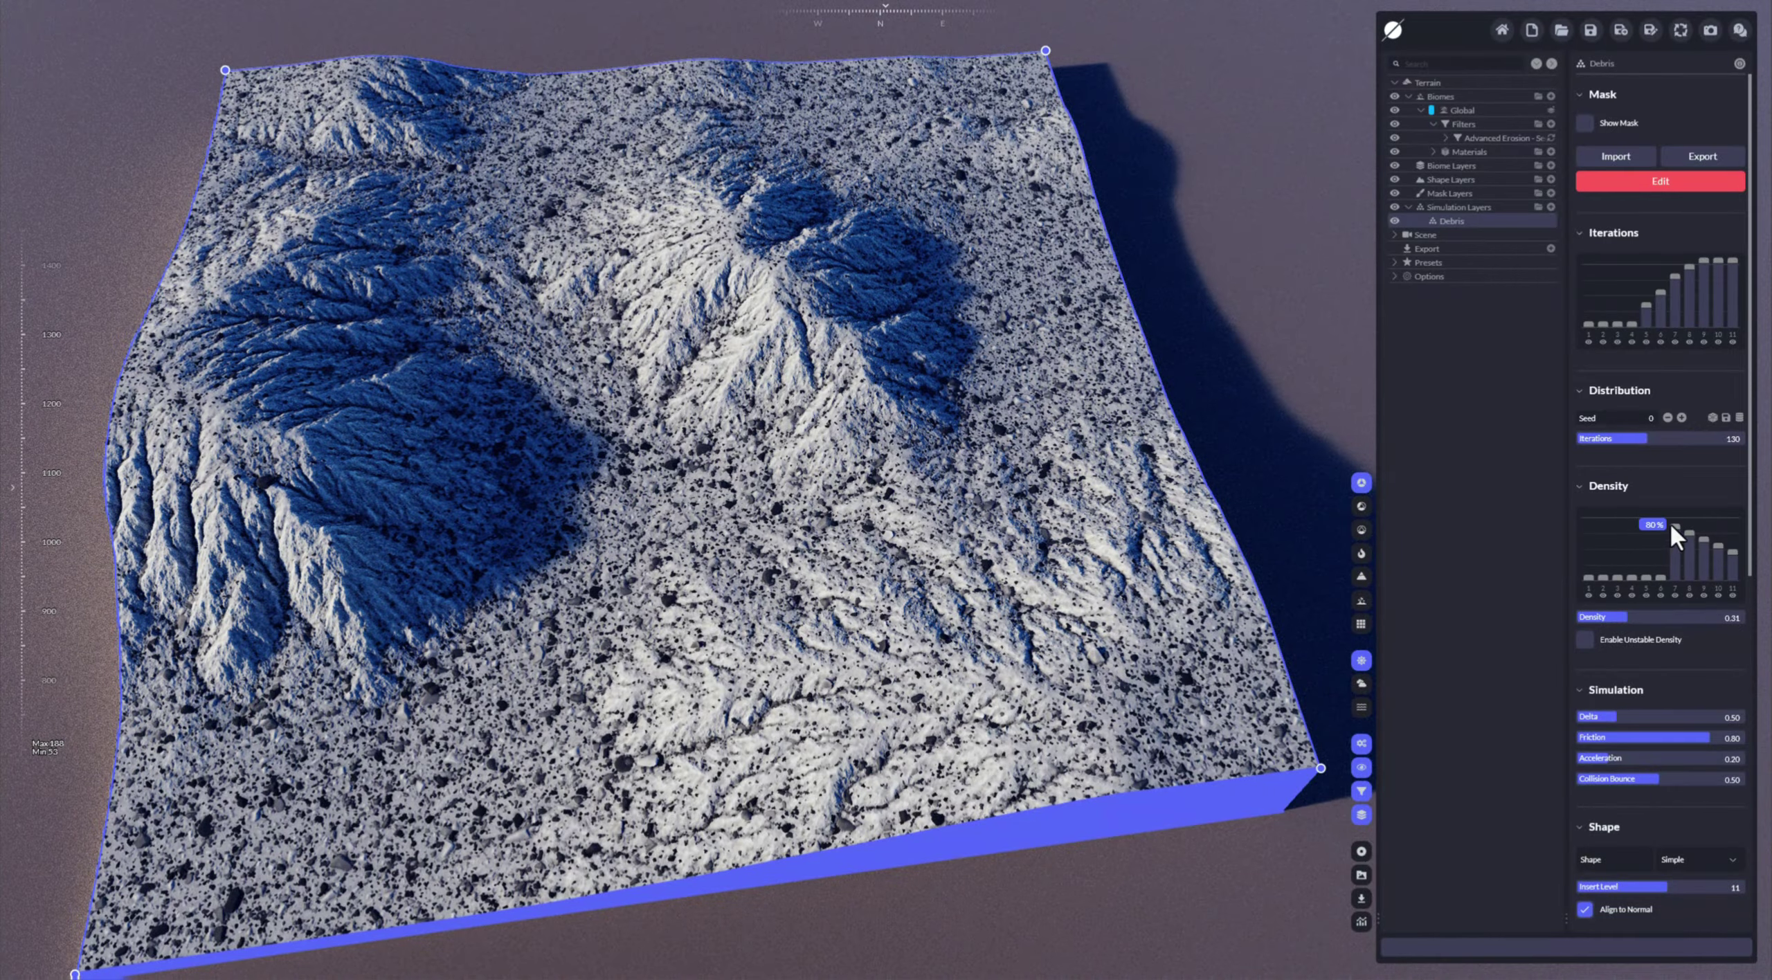
mouse_move(1674, 524)
left_mouse_down()
mouse_move(1692, 596)
mouse_move(1729, 514)
left_mouse_up()
mouse_move(1718, 544)
left_mouse_down()
mouse_move(1717, 525)
mouse_move(1700, 573)
left_mouse_up()
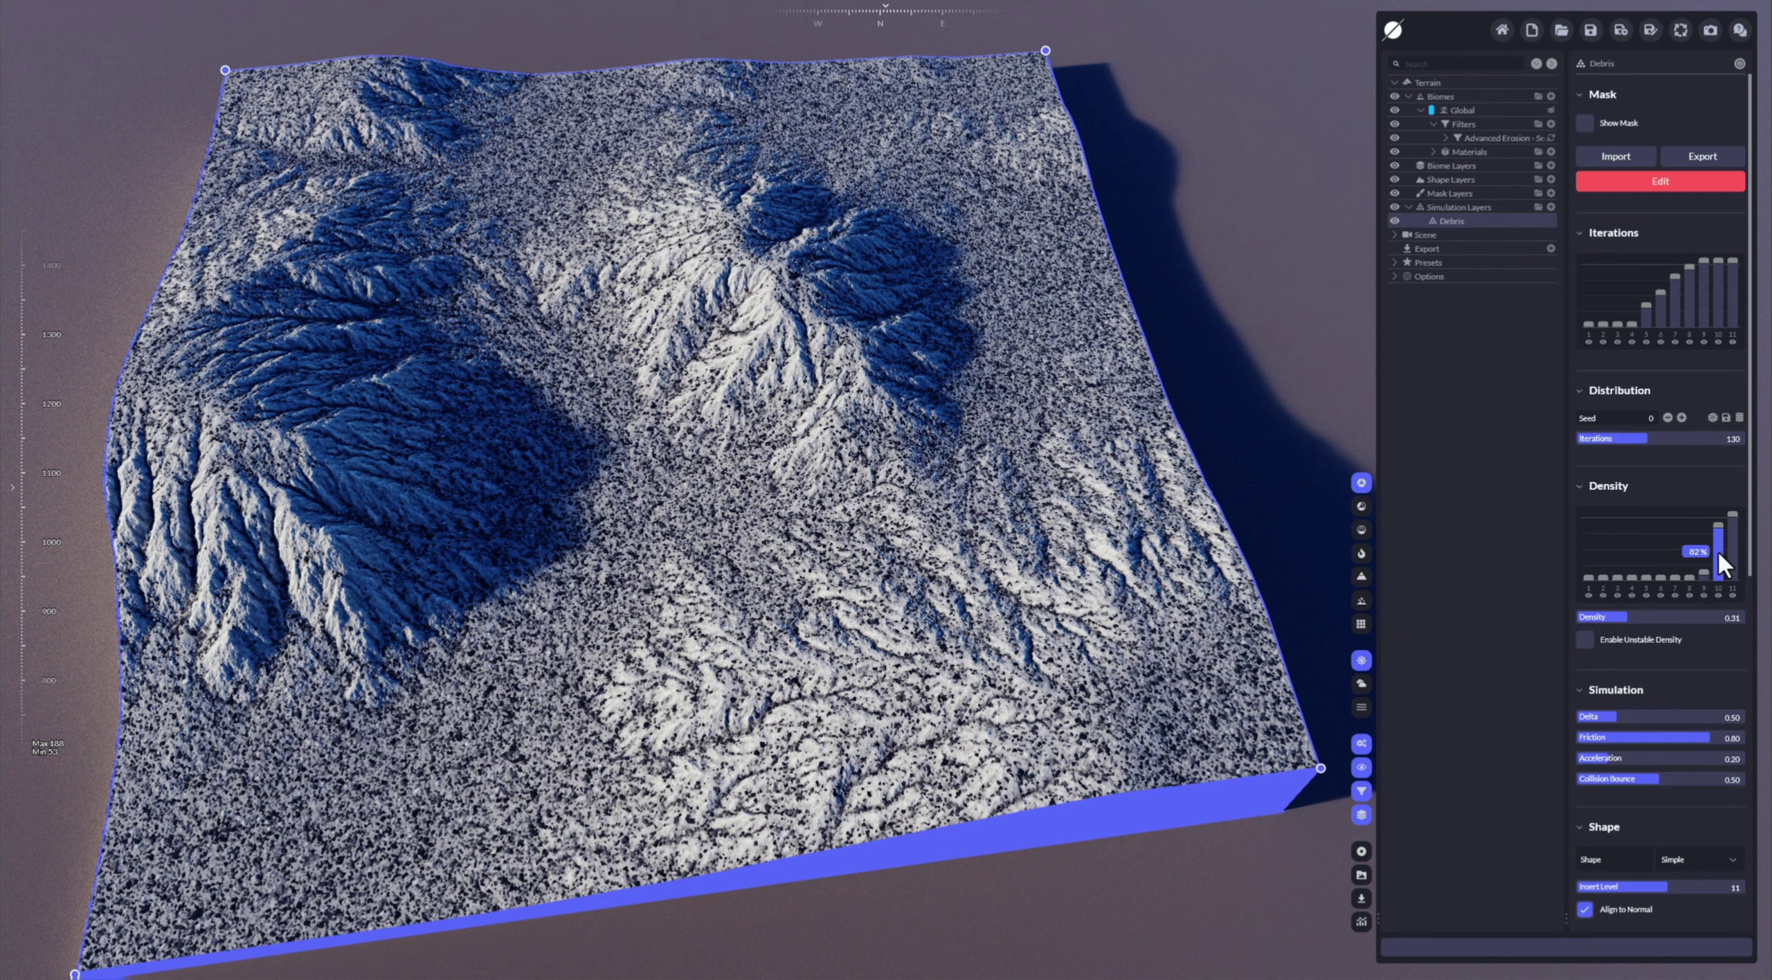
right_click(1667, 529)
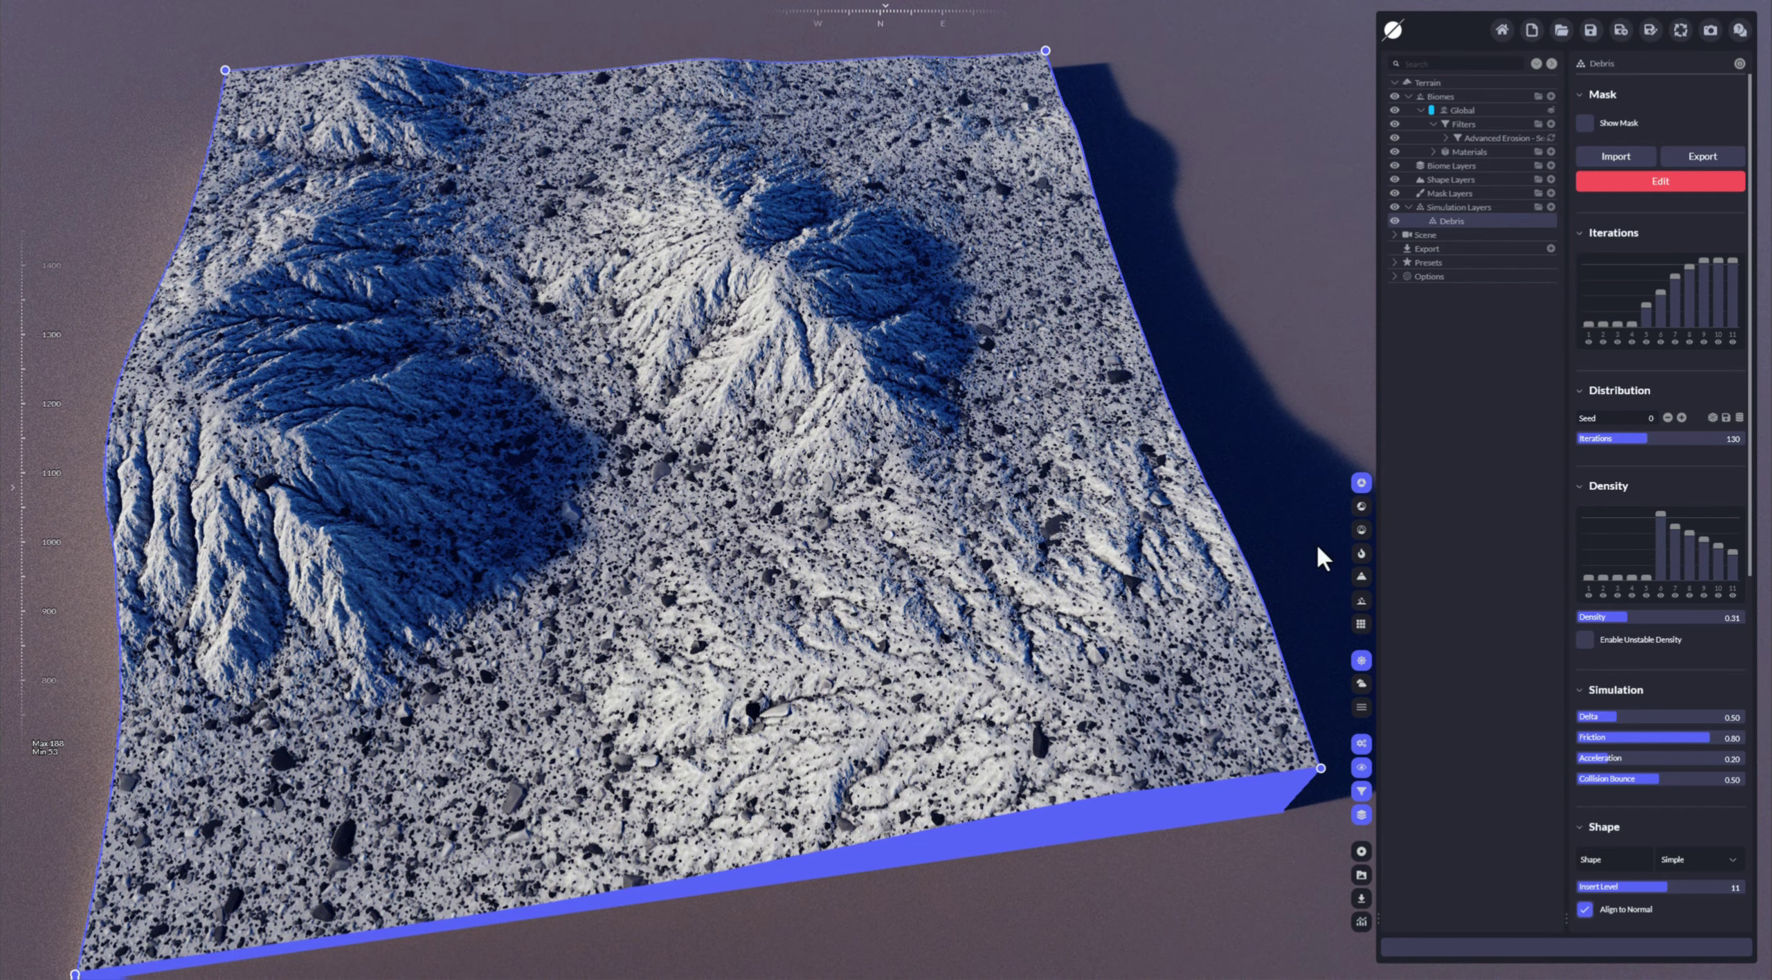
- Lower the debris density to 0.10 and set the simulation to Delta 0.62, Friction 0.62 and Acceleration 0.29
left_click_drag(1661, 520, 1657, 518)
left_click_drag(1657, 617, 1622, 617)
scroll(1619, 659, "down", 3)
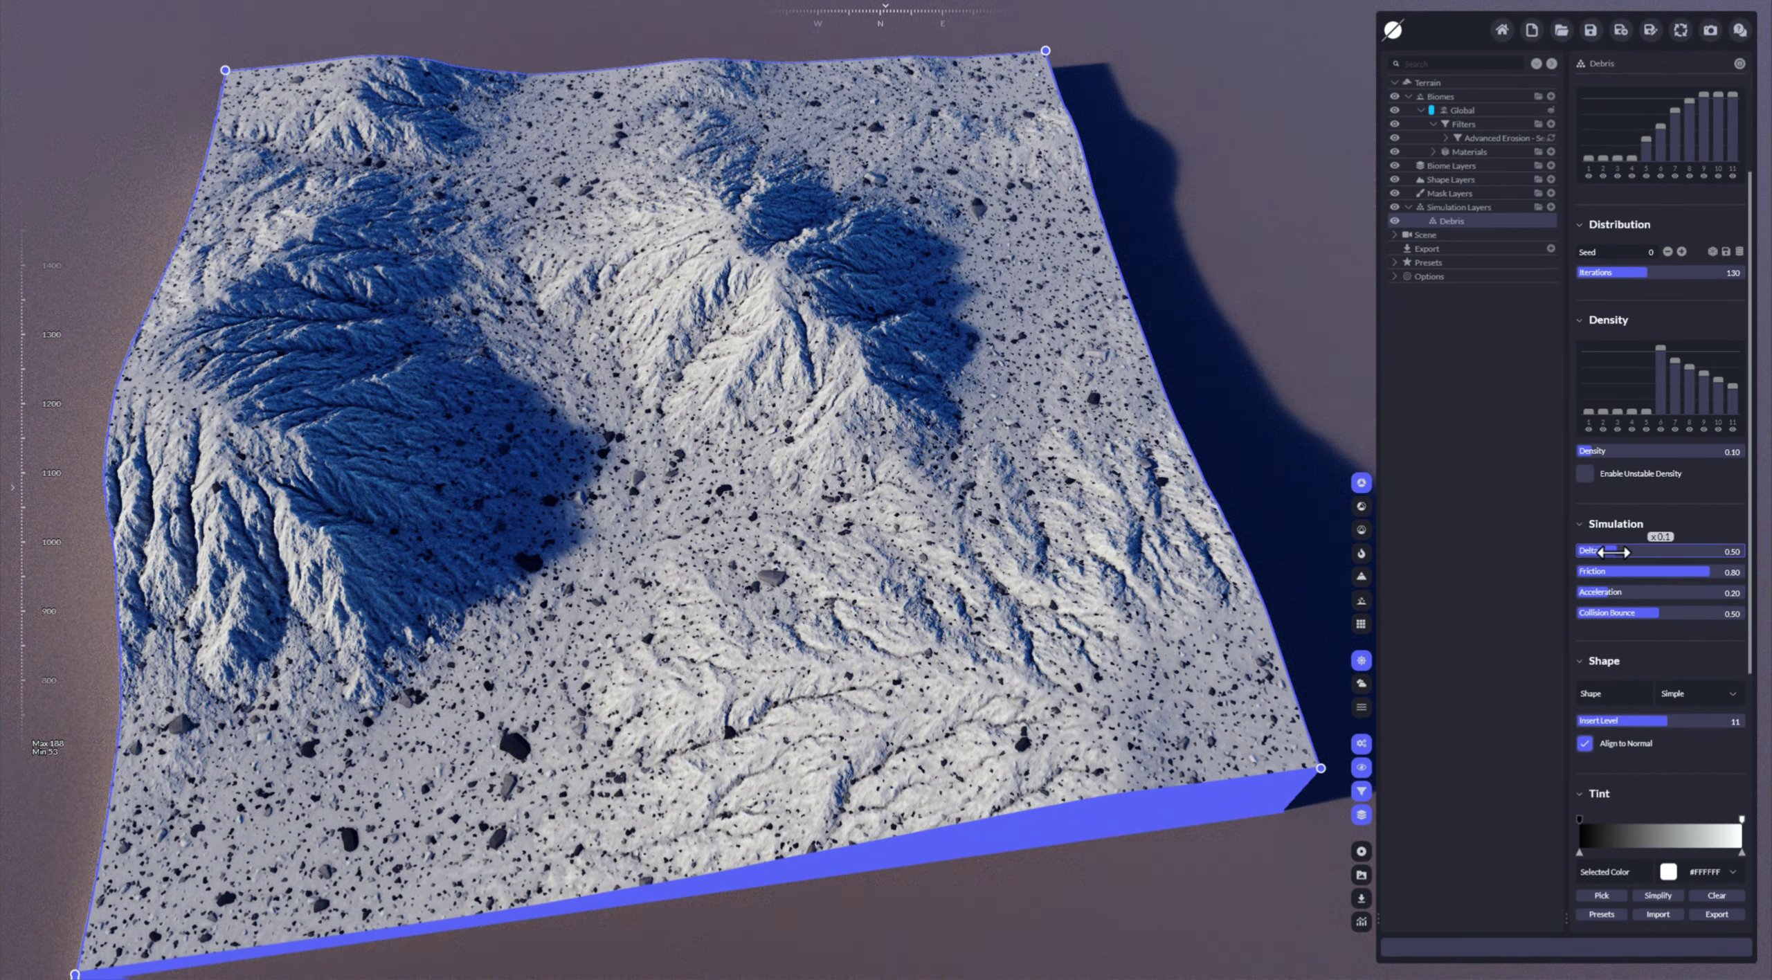
left_click_drag(1617, 551, 1662, 550)
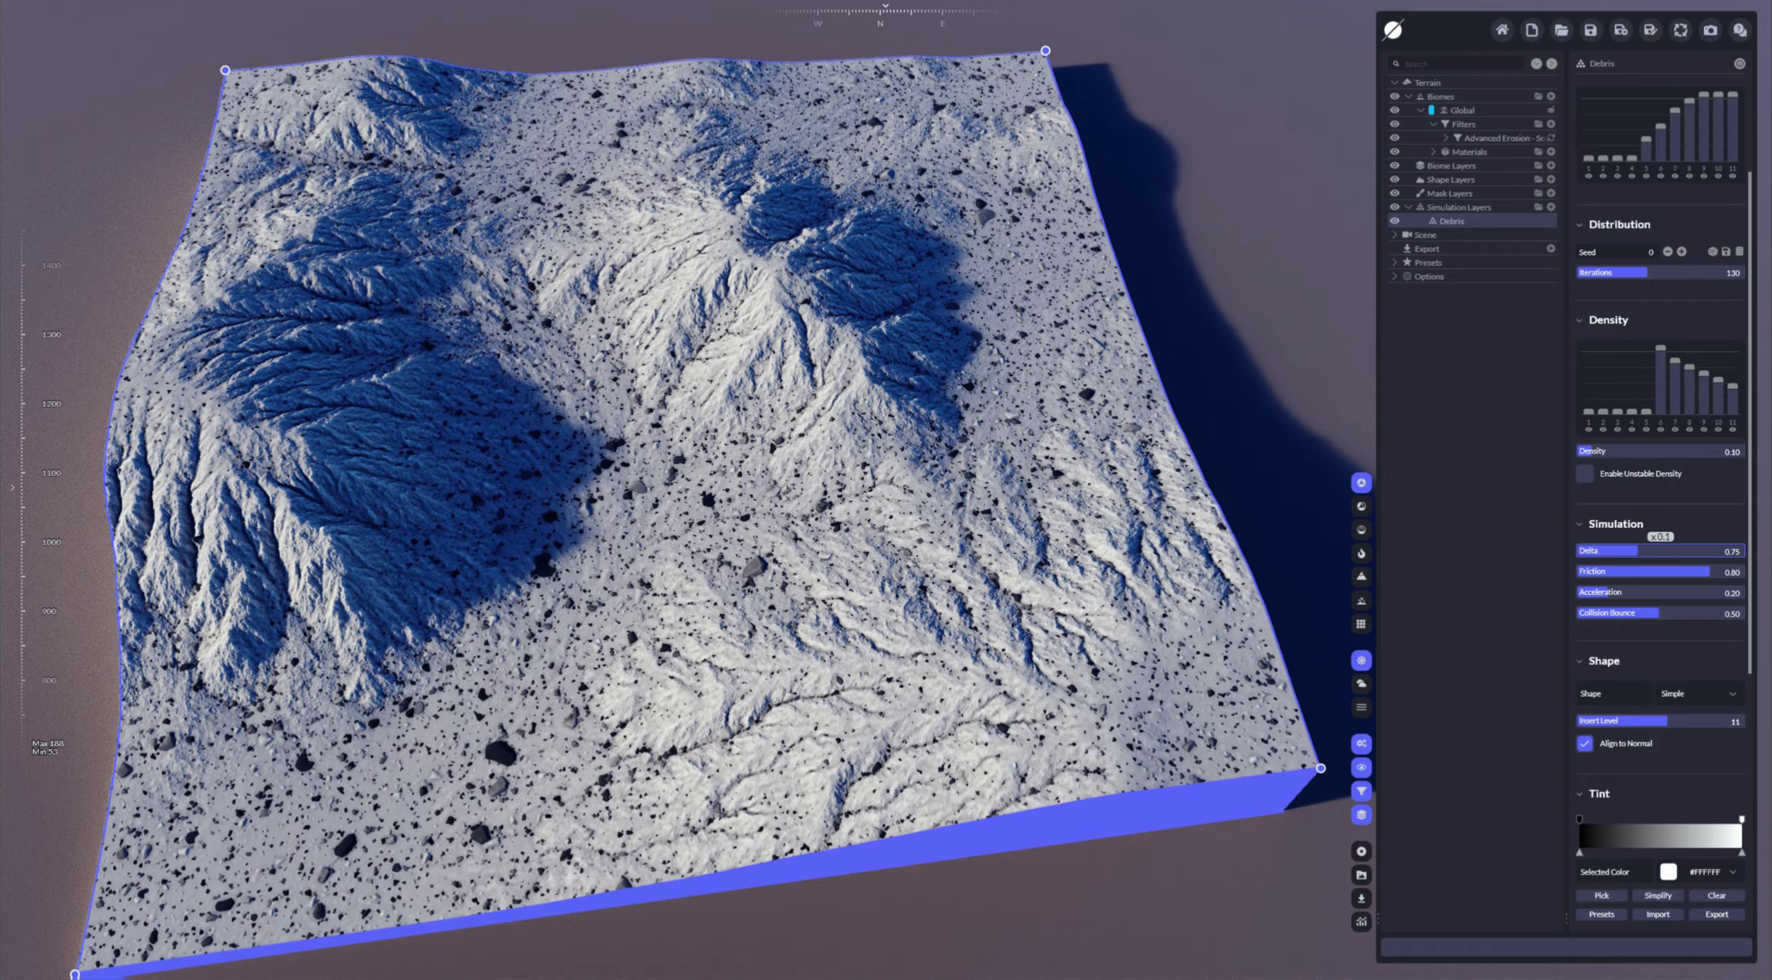
mouse_move(1662, 550)
left_mouse_down()
mouse_move(1682, 572)
mouse_move(1662, 571)
left_mouse_up()
mouse_move(1660, 592)
left_mouse_down()
mouse_move(1660, 614)
mouse_move(1743, 614)
mouse_move(1660, 614)
left_mouse_up()
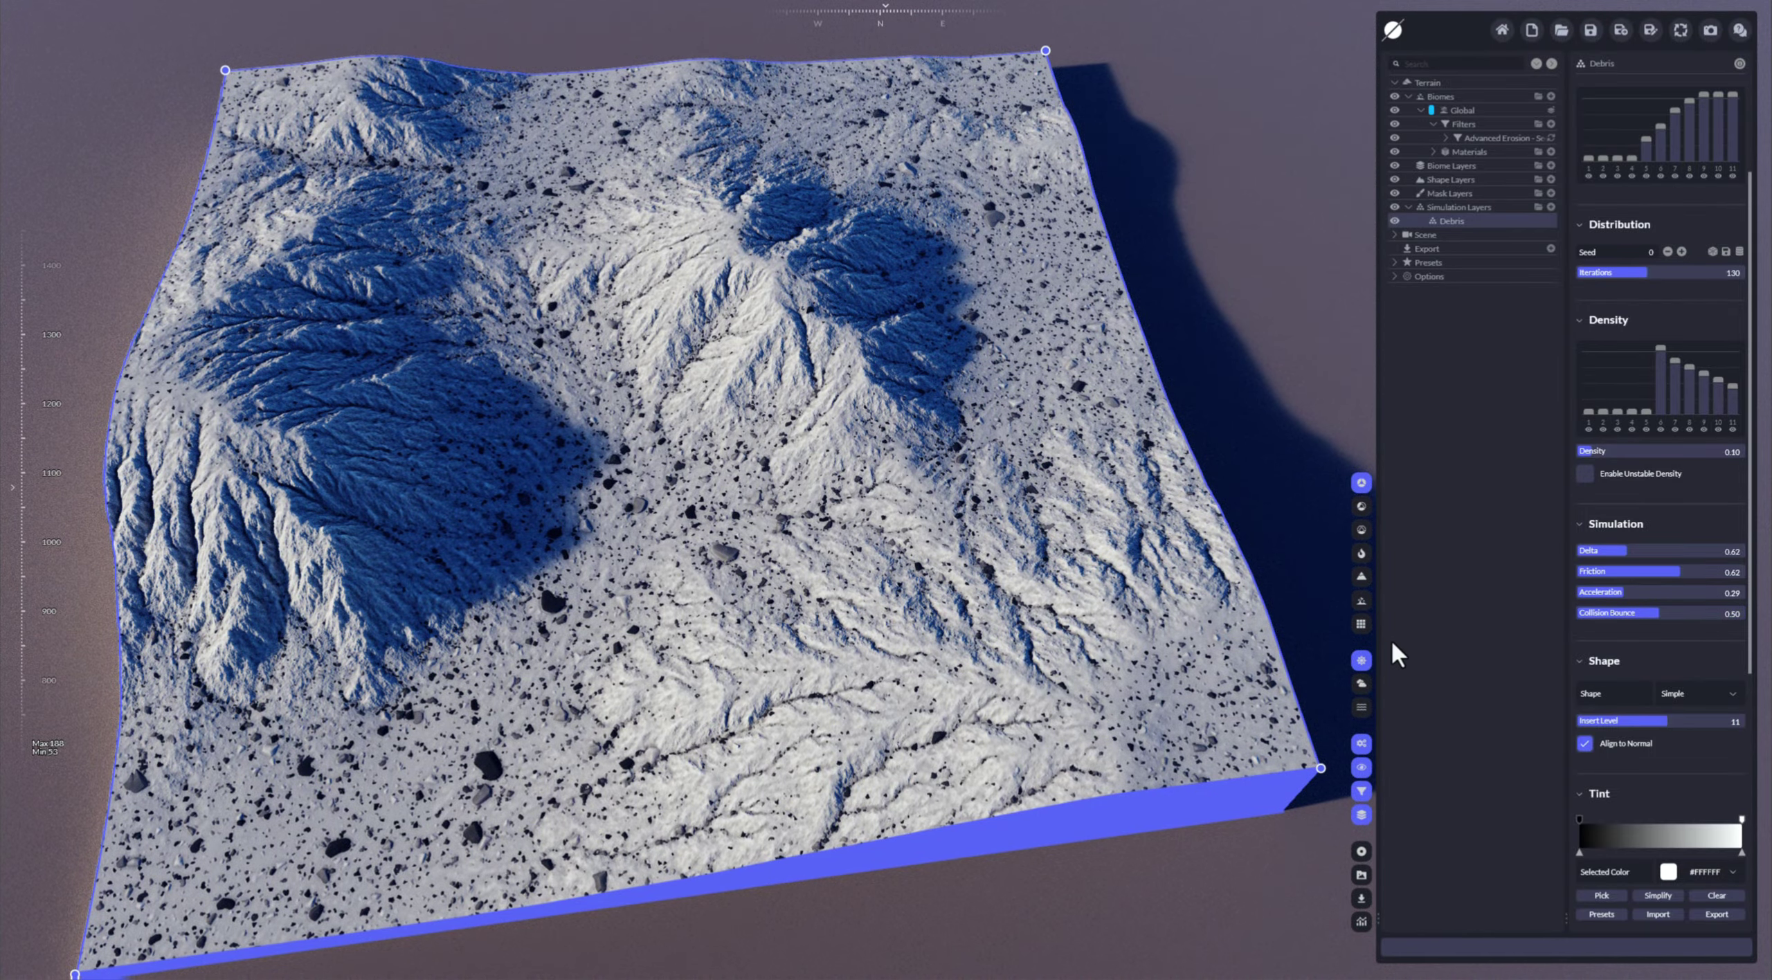
- Try the Sphere and Plates shapes for the debris in a close-up of the terrain
scroll(1662, 651, "down", 4)
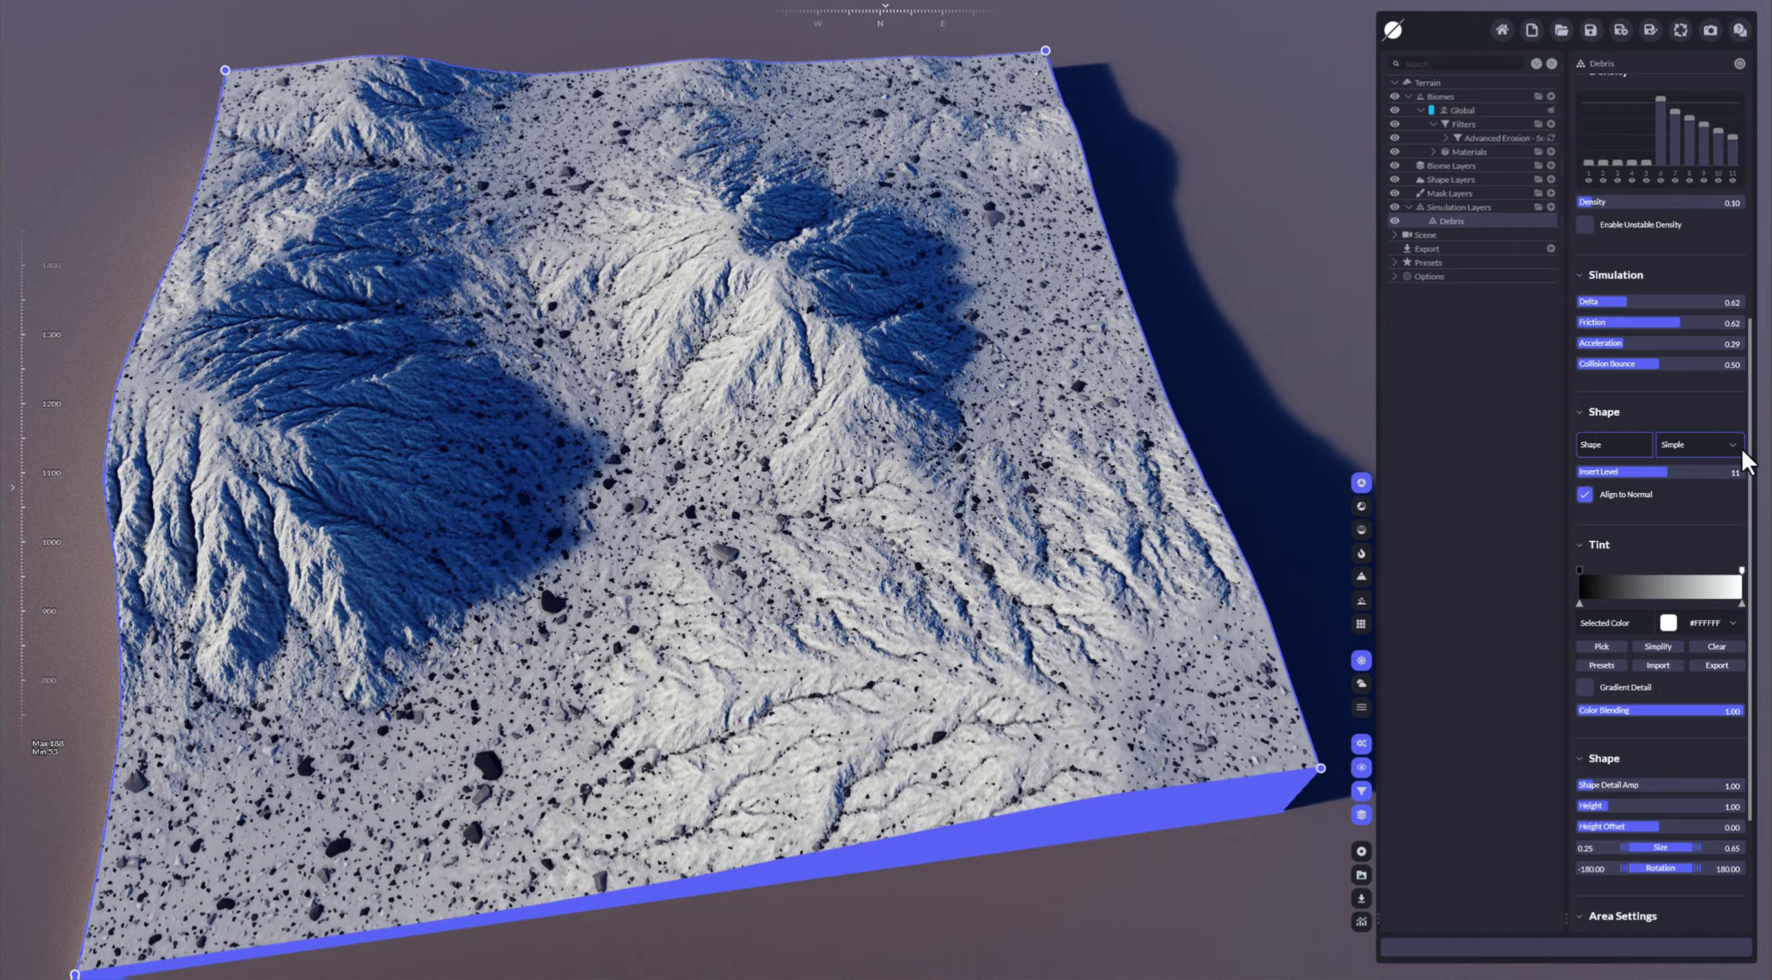
left_click(1734, 447)
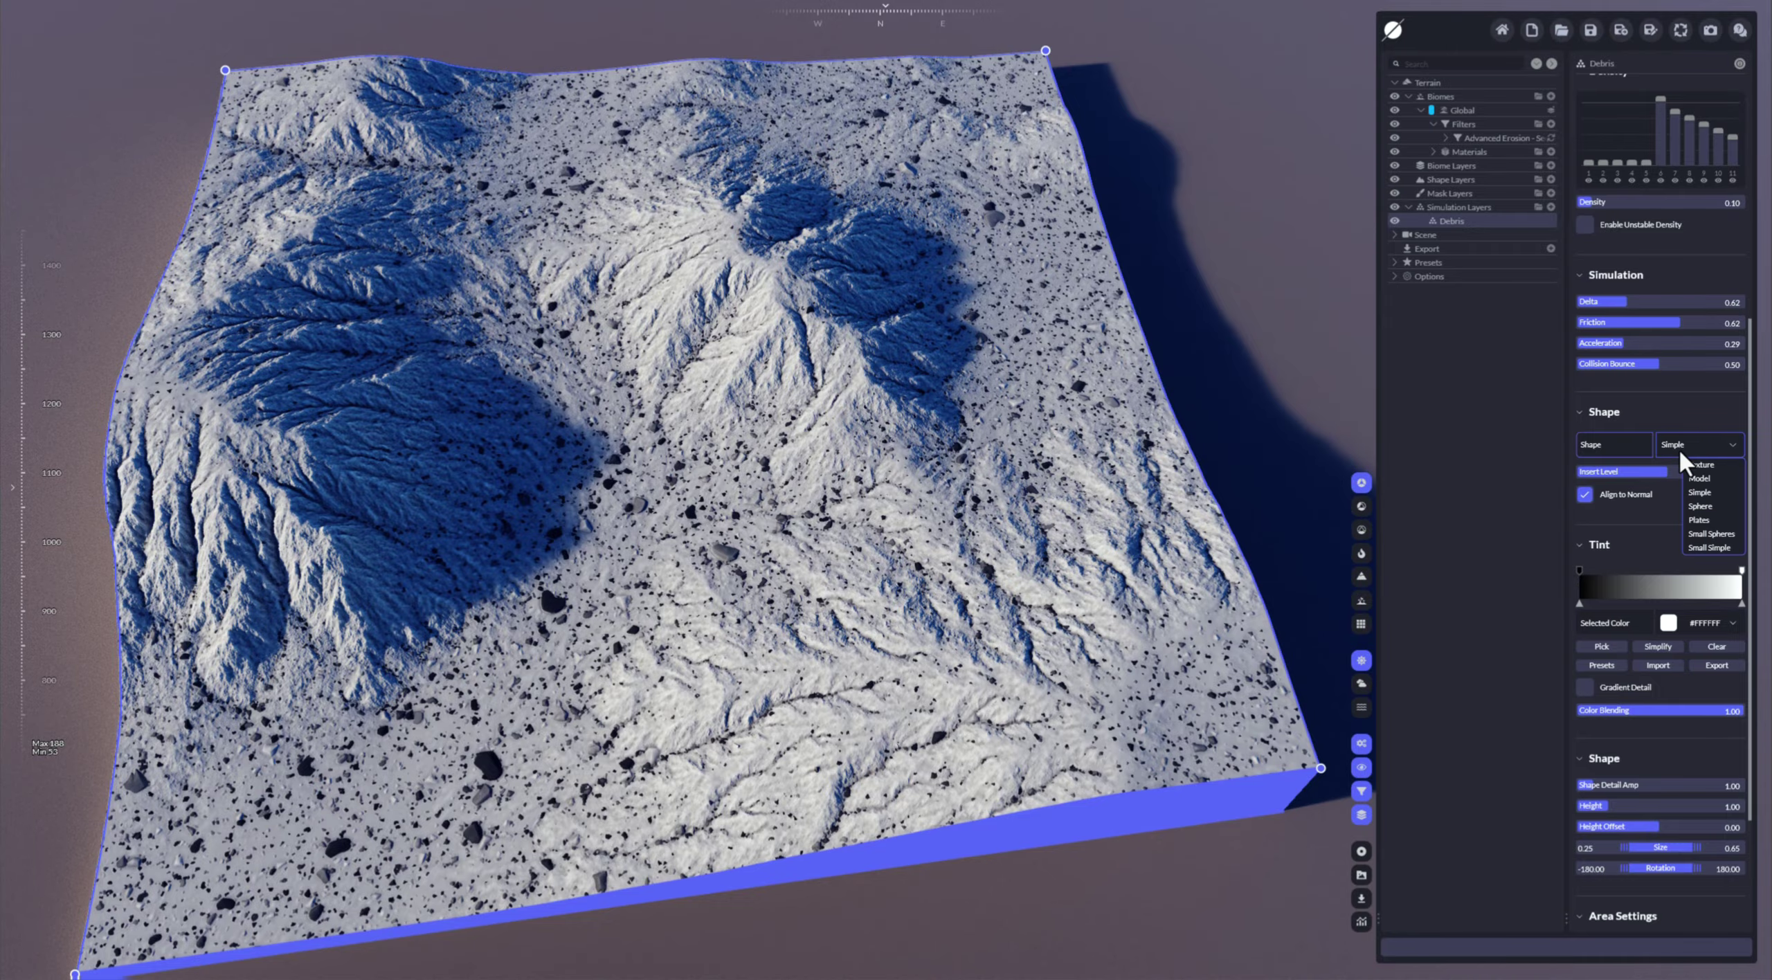
scroll(644, 533, "up", 10)
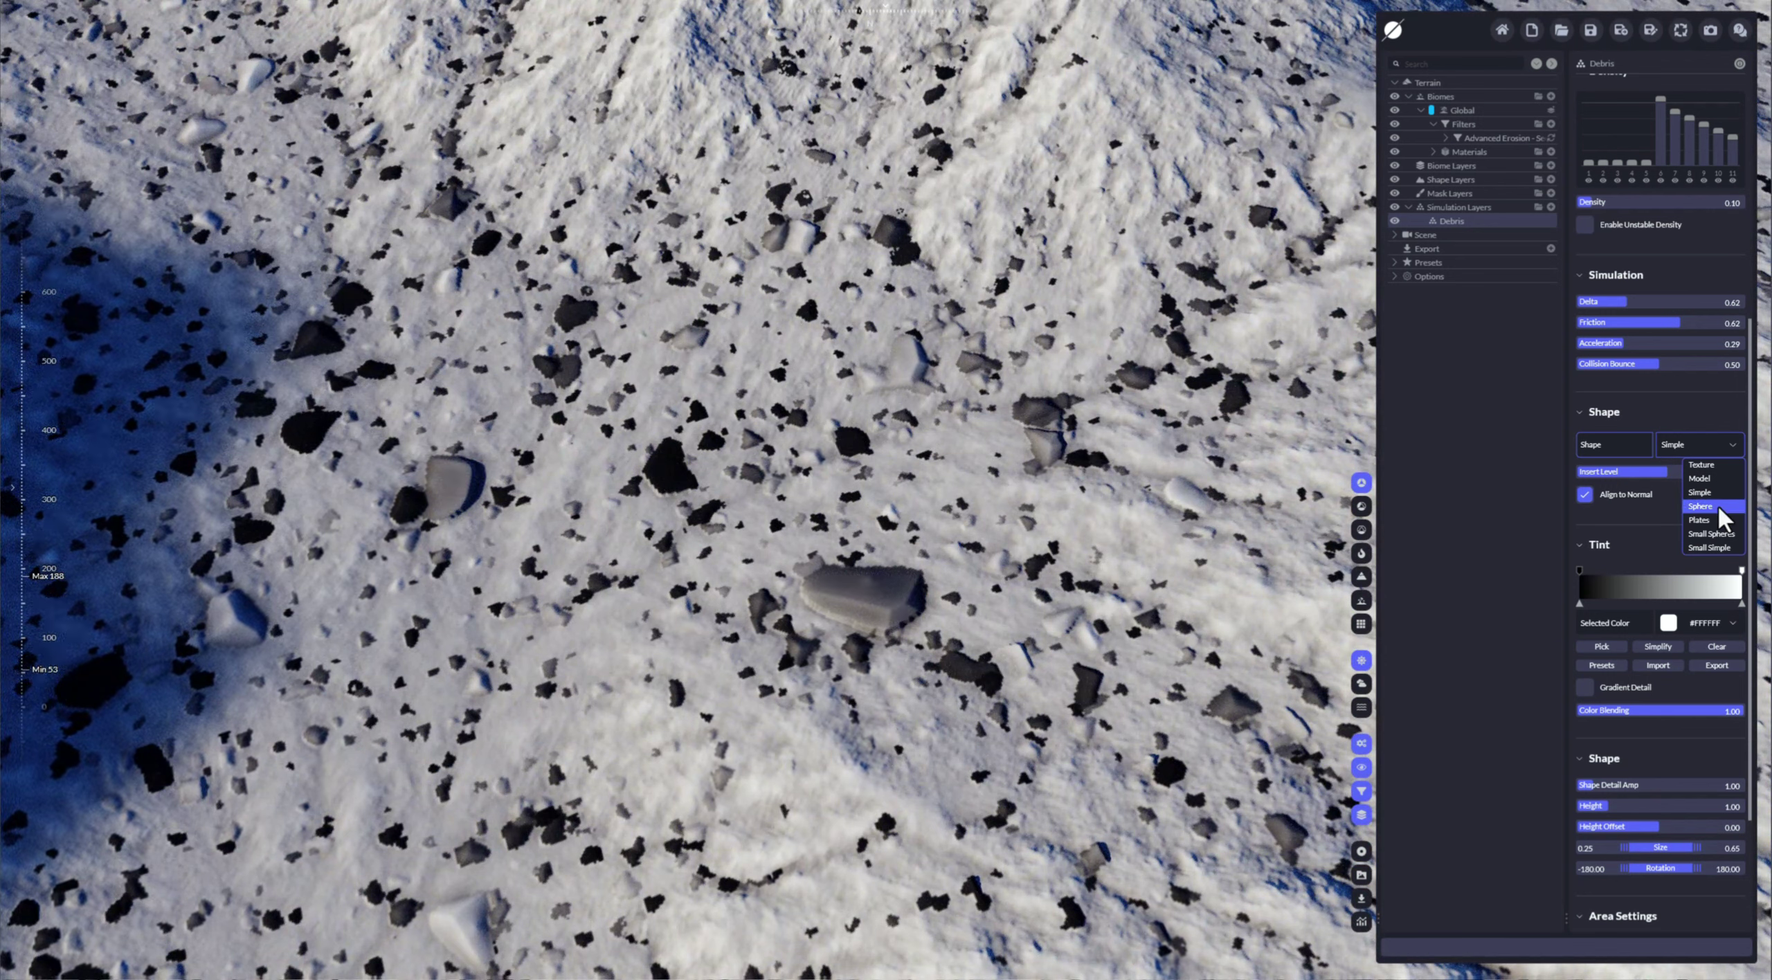
left_click(1715, 506)
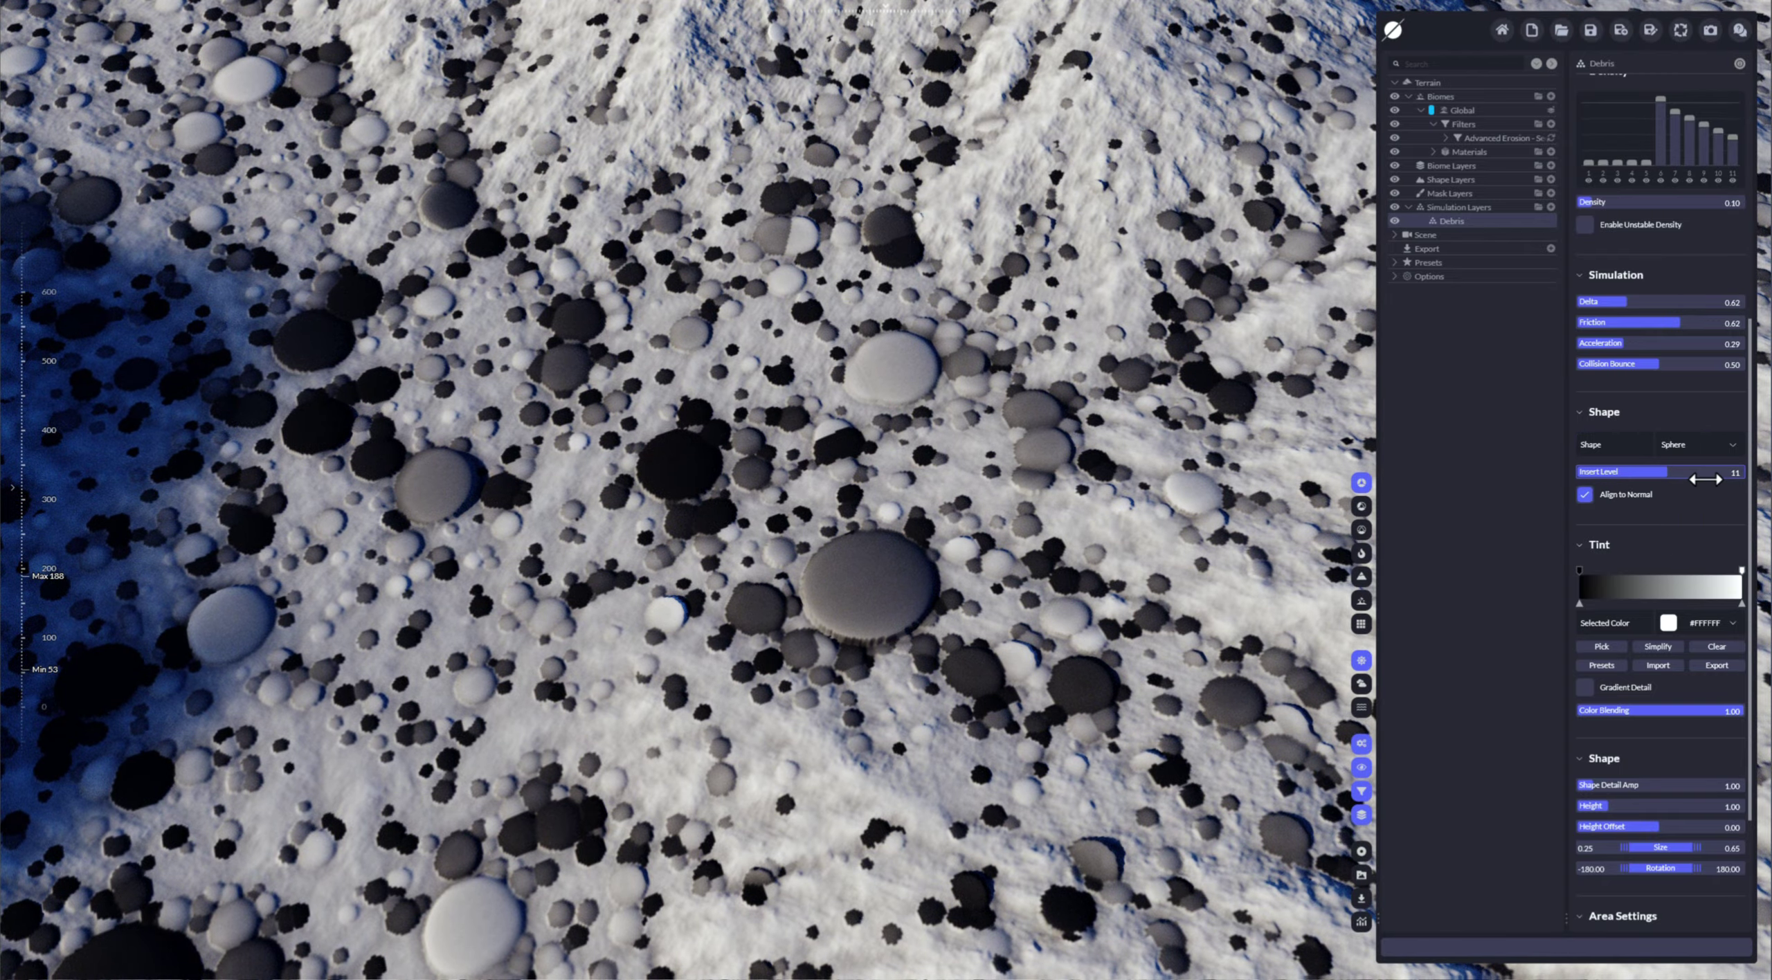
left_click(1732, 446)
left_click(1707, 521)
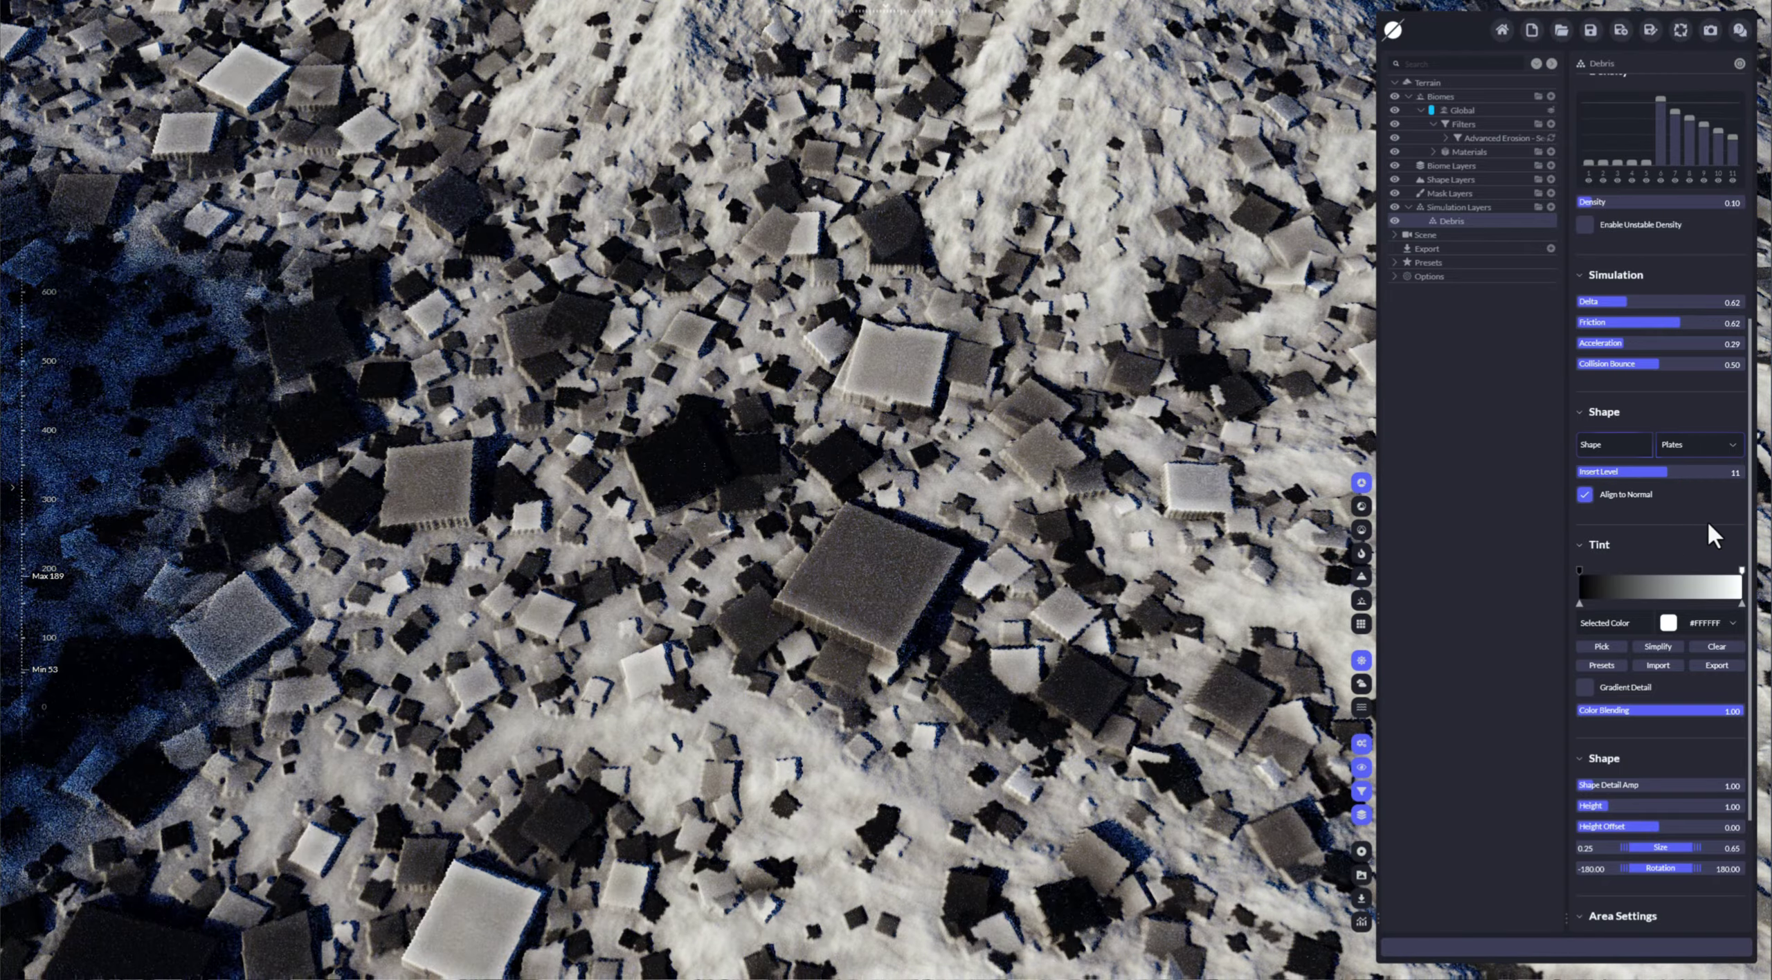
- Try the Texture shape for the debris with rock_splat.tga from the Debris folder
left_click(1717, 450)
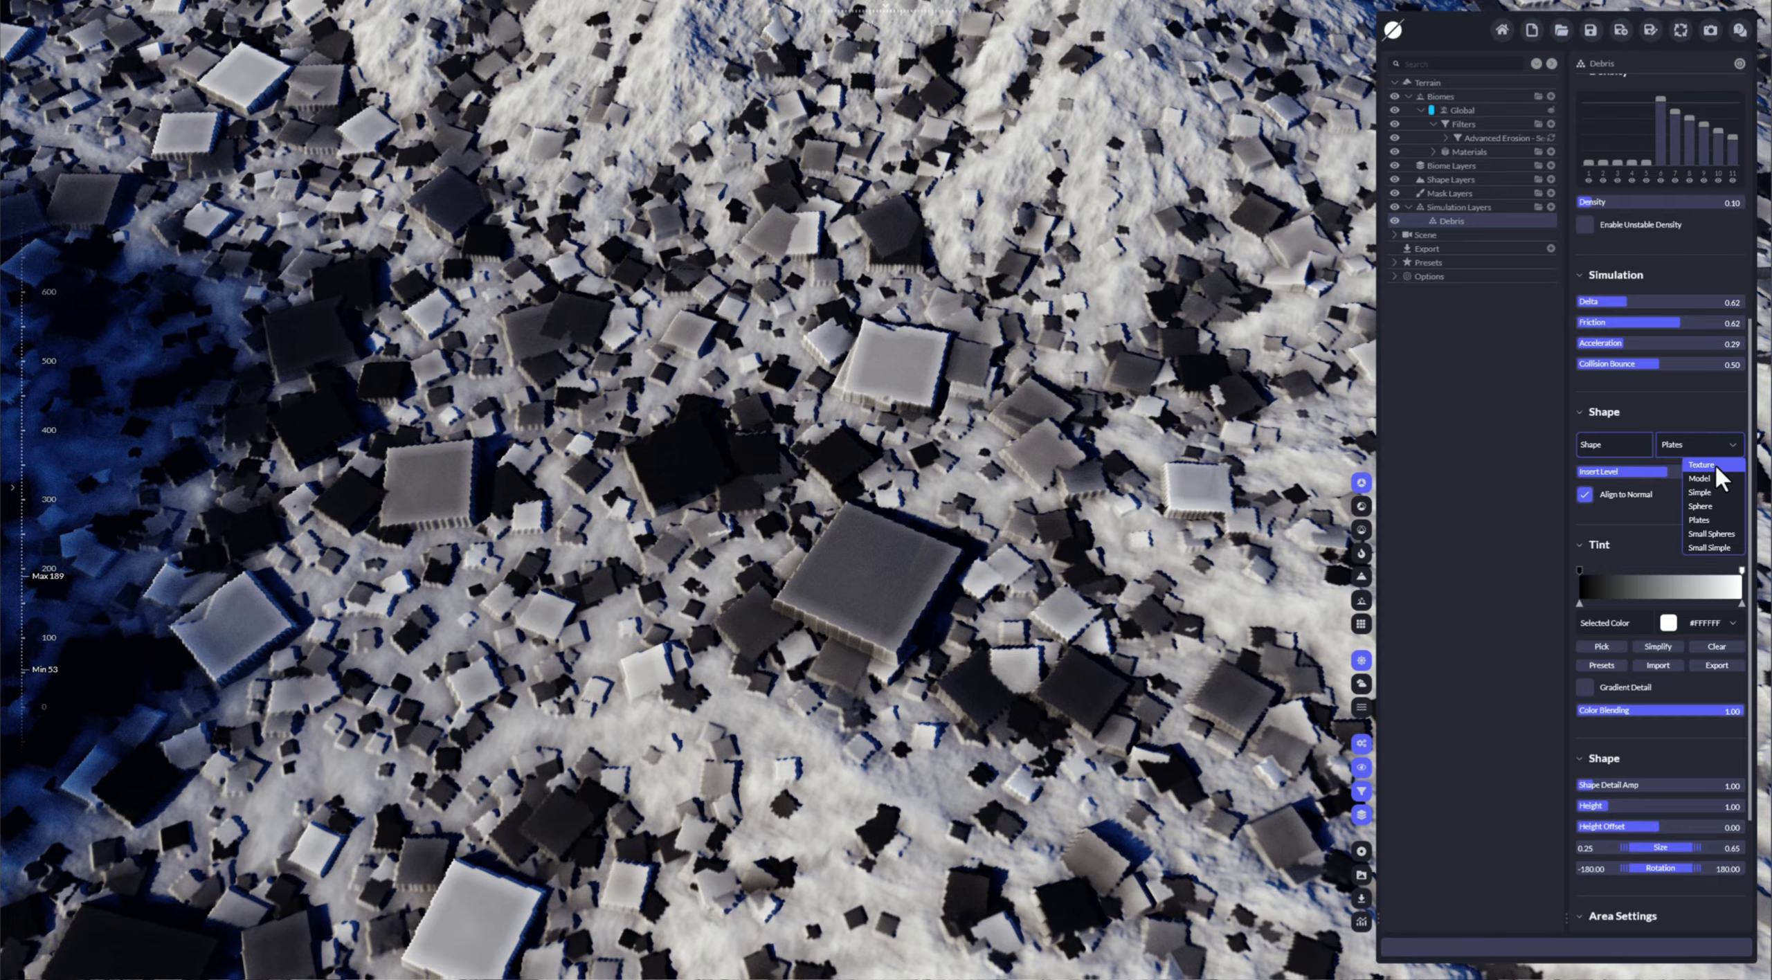
left_click(1714, 463)
left_click(1603, 533)
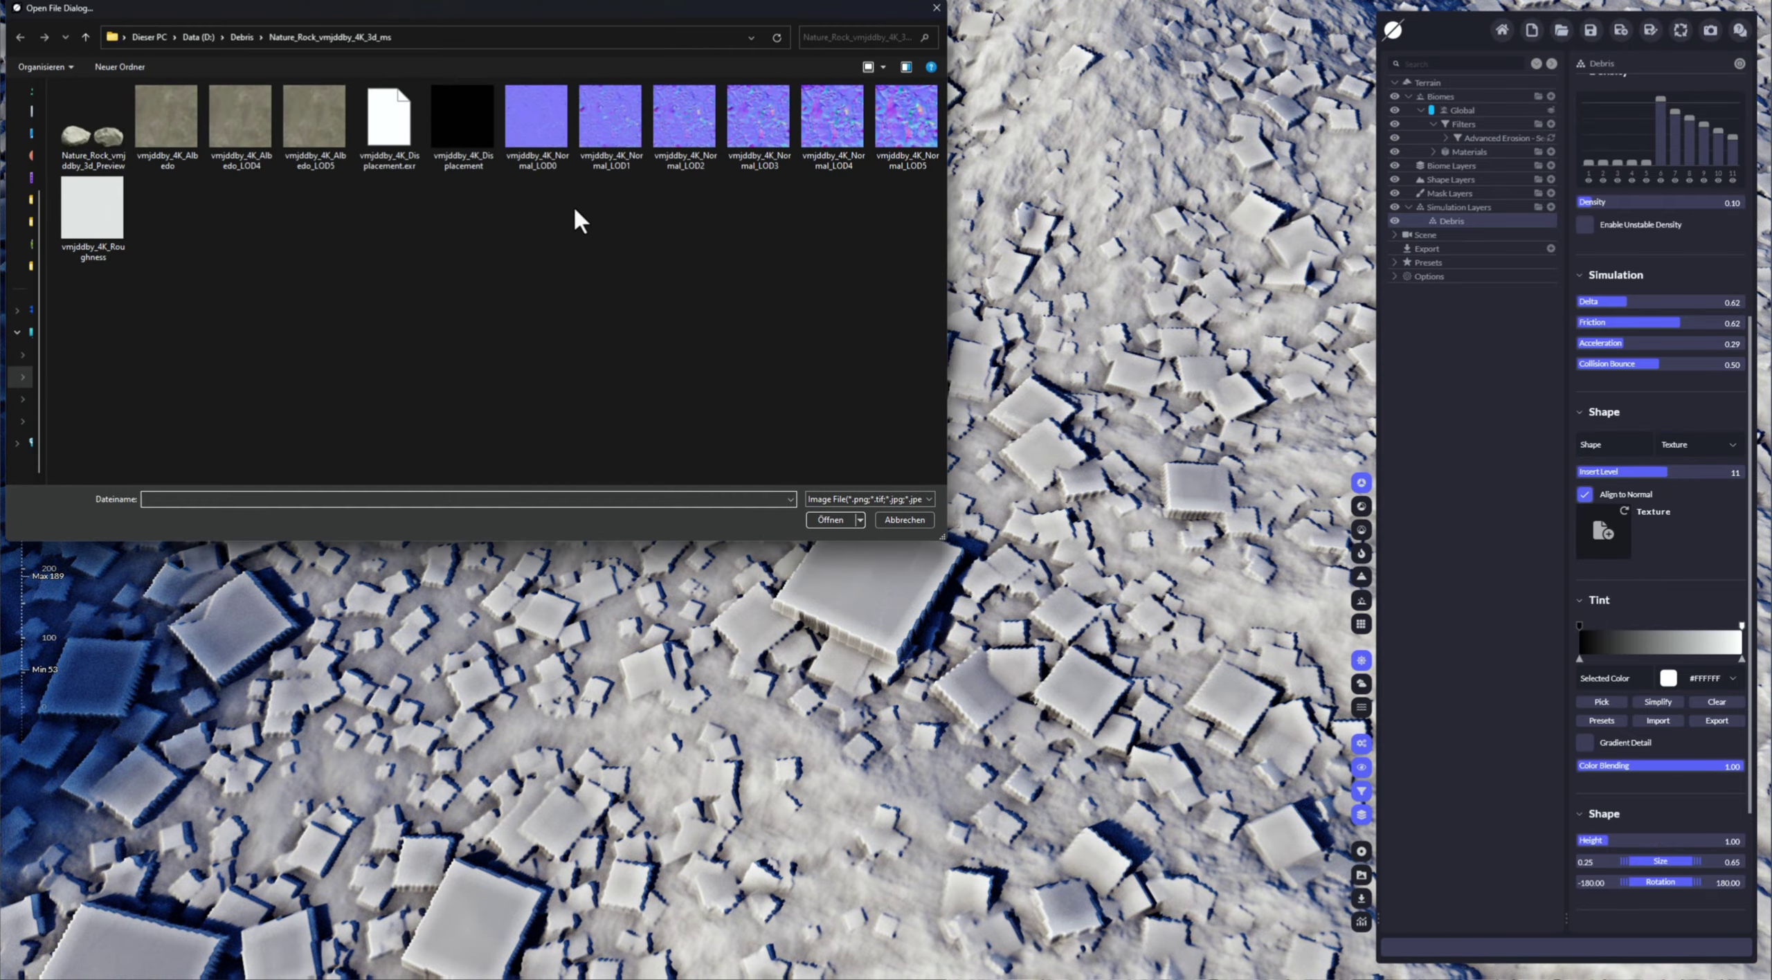
left_click(246, 42)
double_click(241, 142)
- Try rock_splat_2.tga and rock_shape_3.tga as the debris shape texture and examine the scattered rocks on the terrain
left_click(1605, 541)
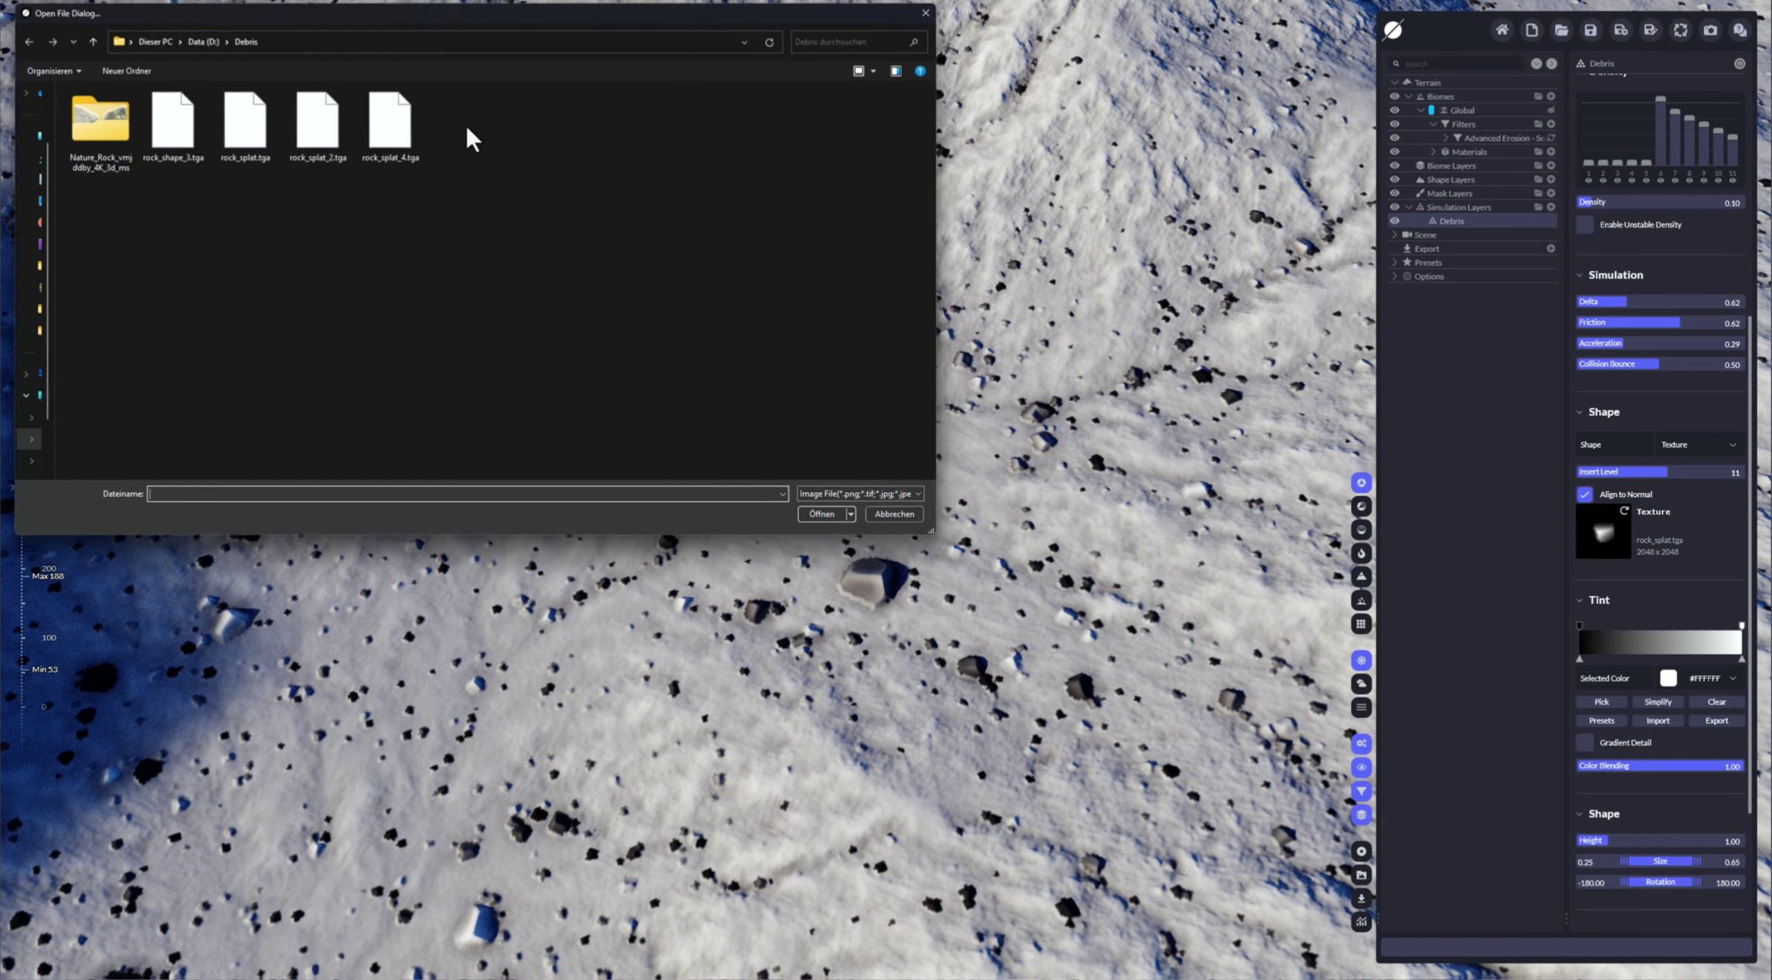
double_click(309, 119)
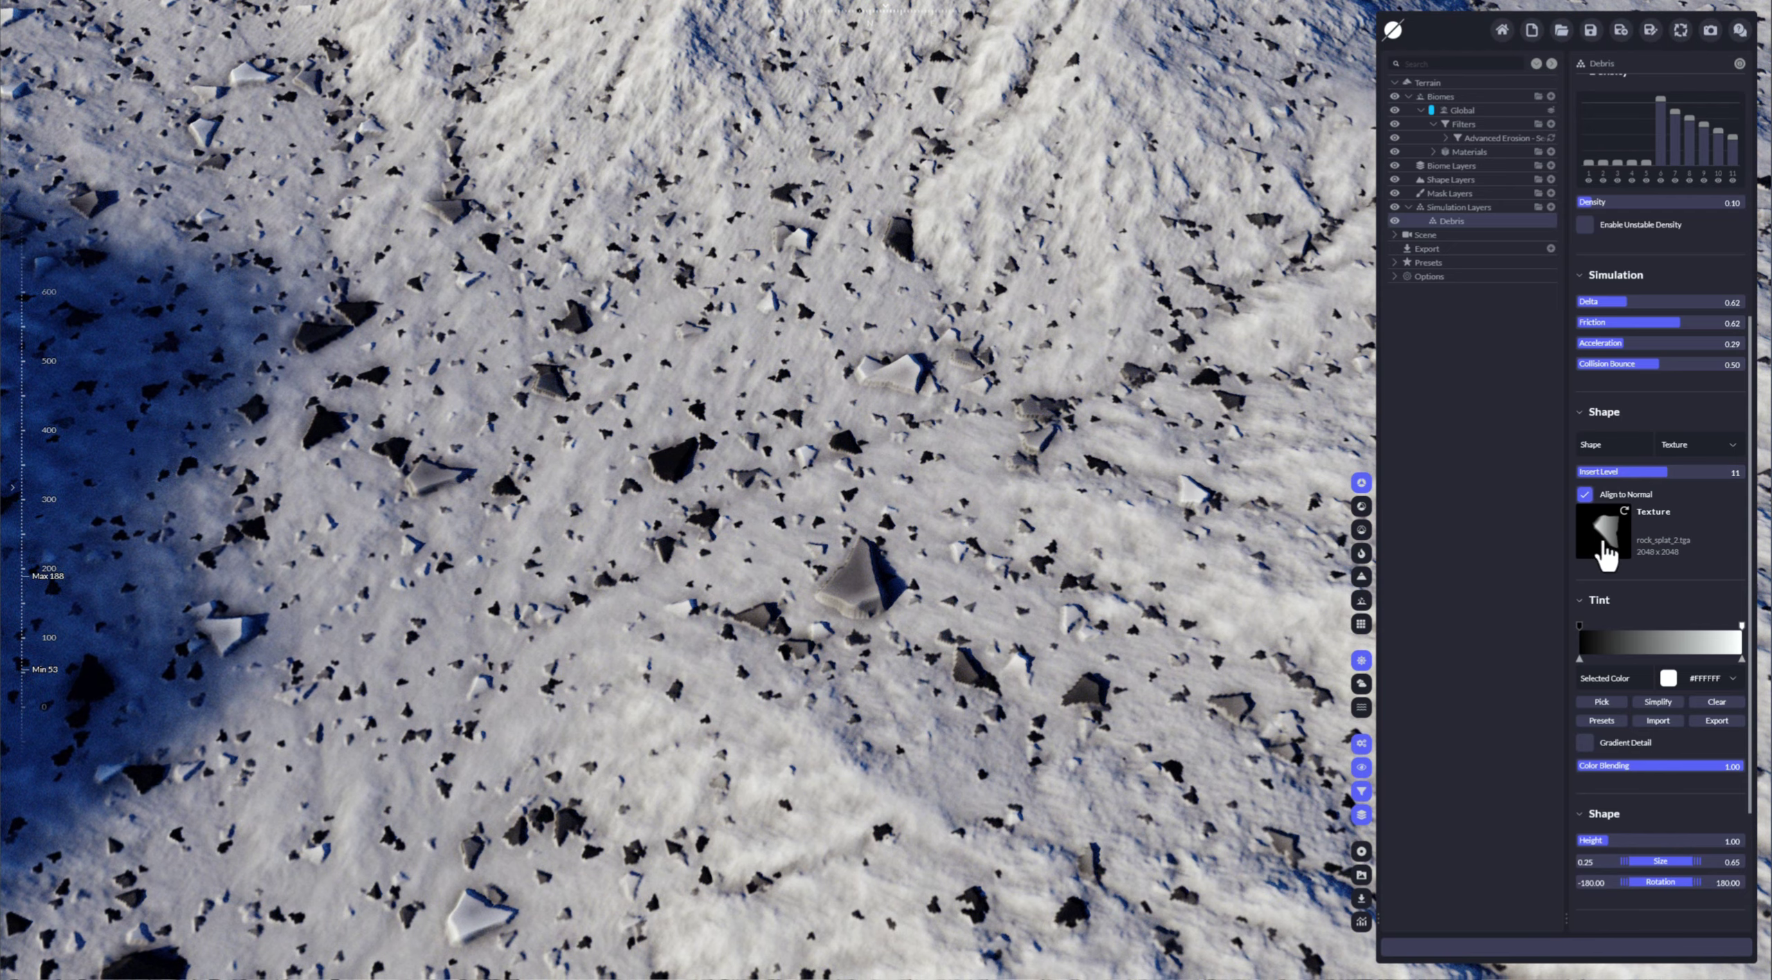
left_click(1604, 550)
double_click(169, 119)
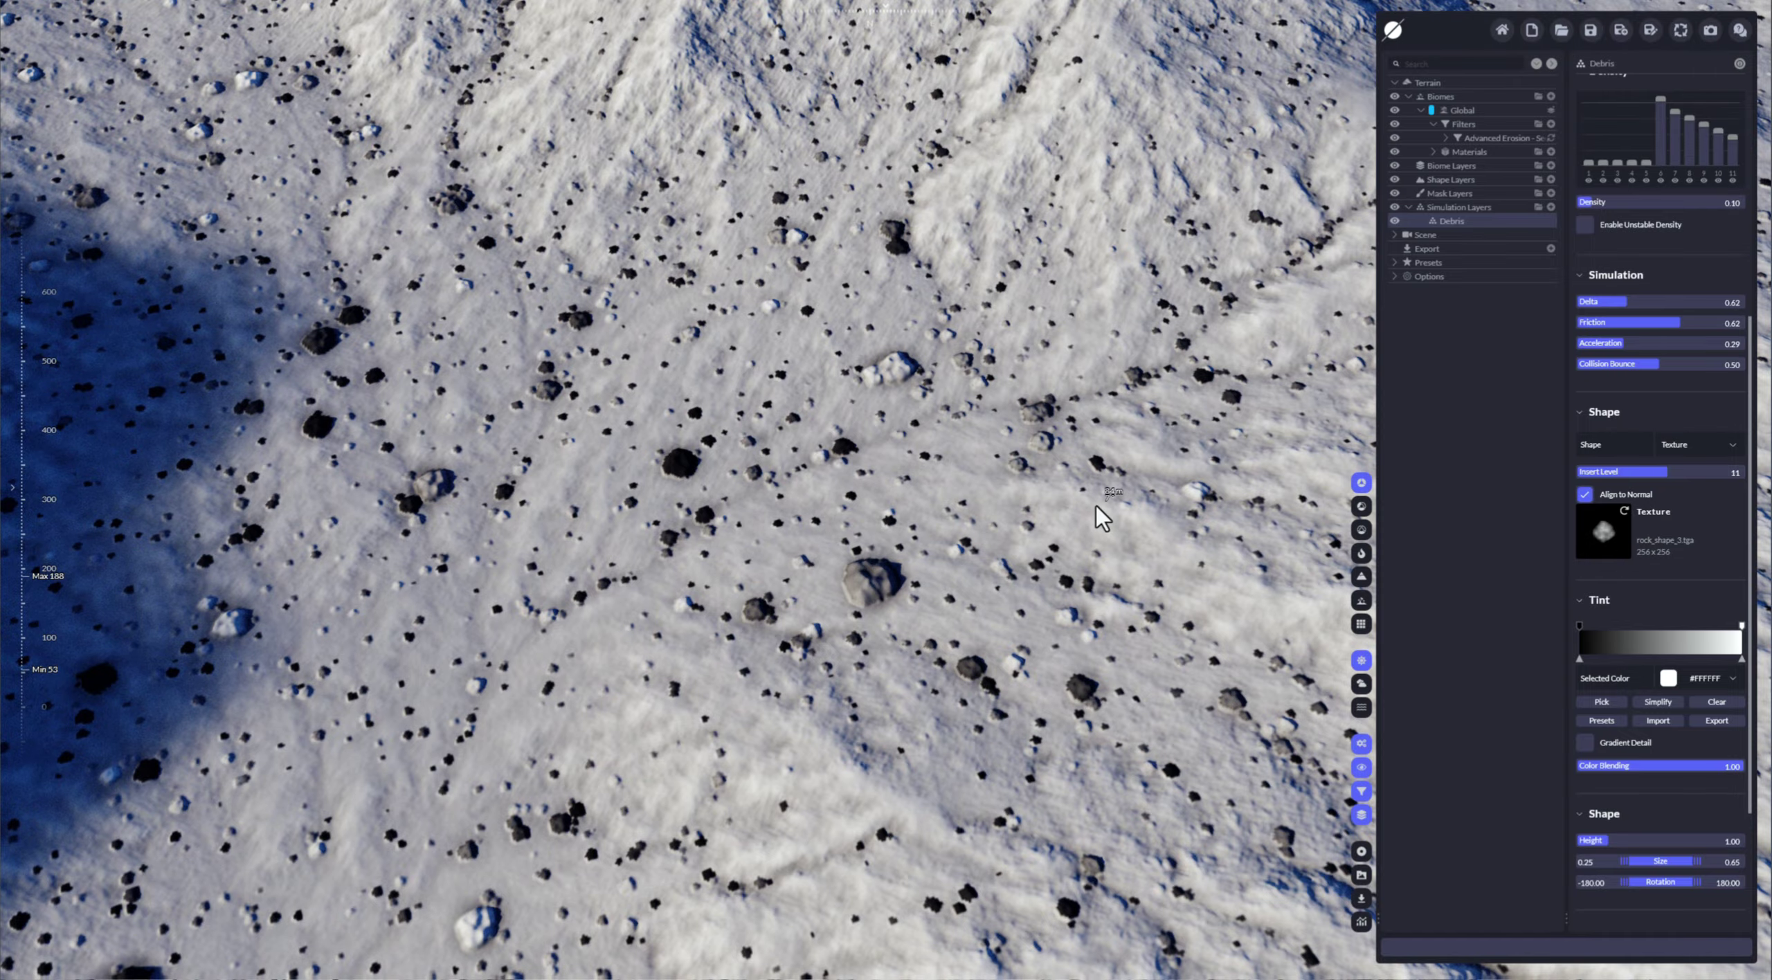
scroll(1089, 506, "down", 5)
right_click_drag(1089, 506, 1246, 415)
right_click_drag(688, 490, 706, 423)
scroll(688, 491, "up", 3)
right_click_drag(688, 490, 617, 403)
scroll(688, 490, "up", 3)
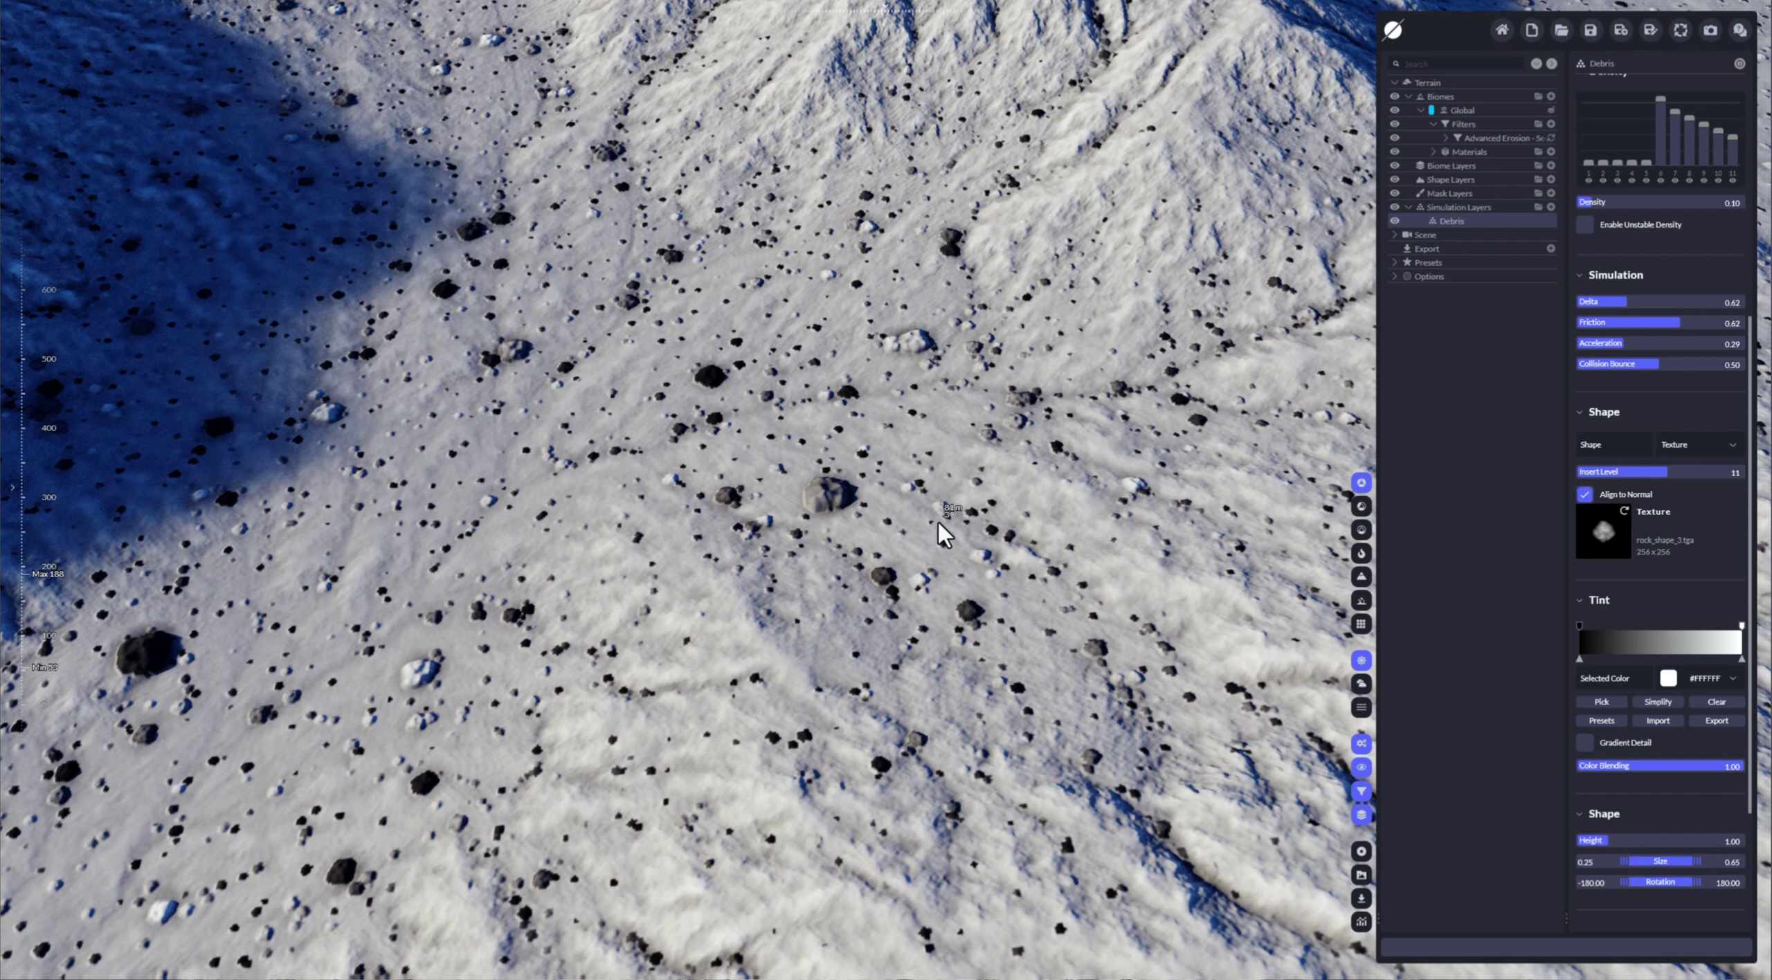
- Set the debris shape to Model and load the rock model vmjddby.json from the Nature_Rock folder
left_click(1733, 447)
left_click(1711, 481)
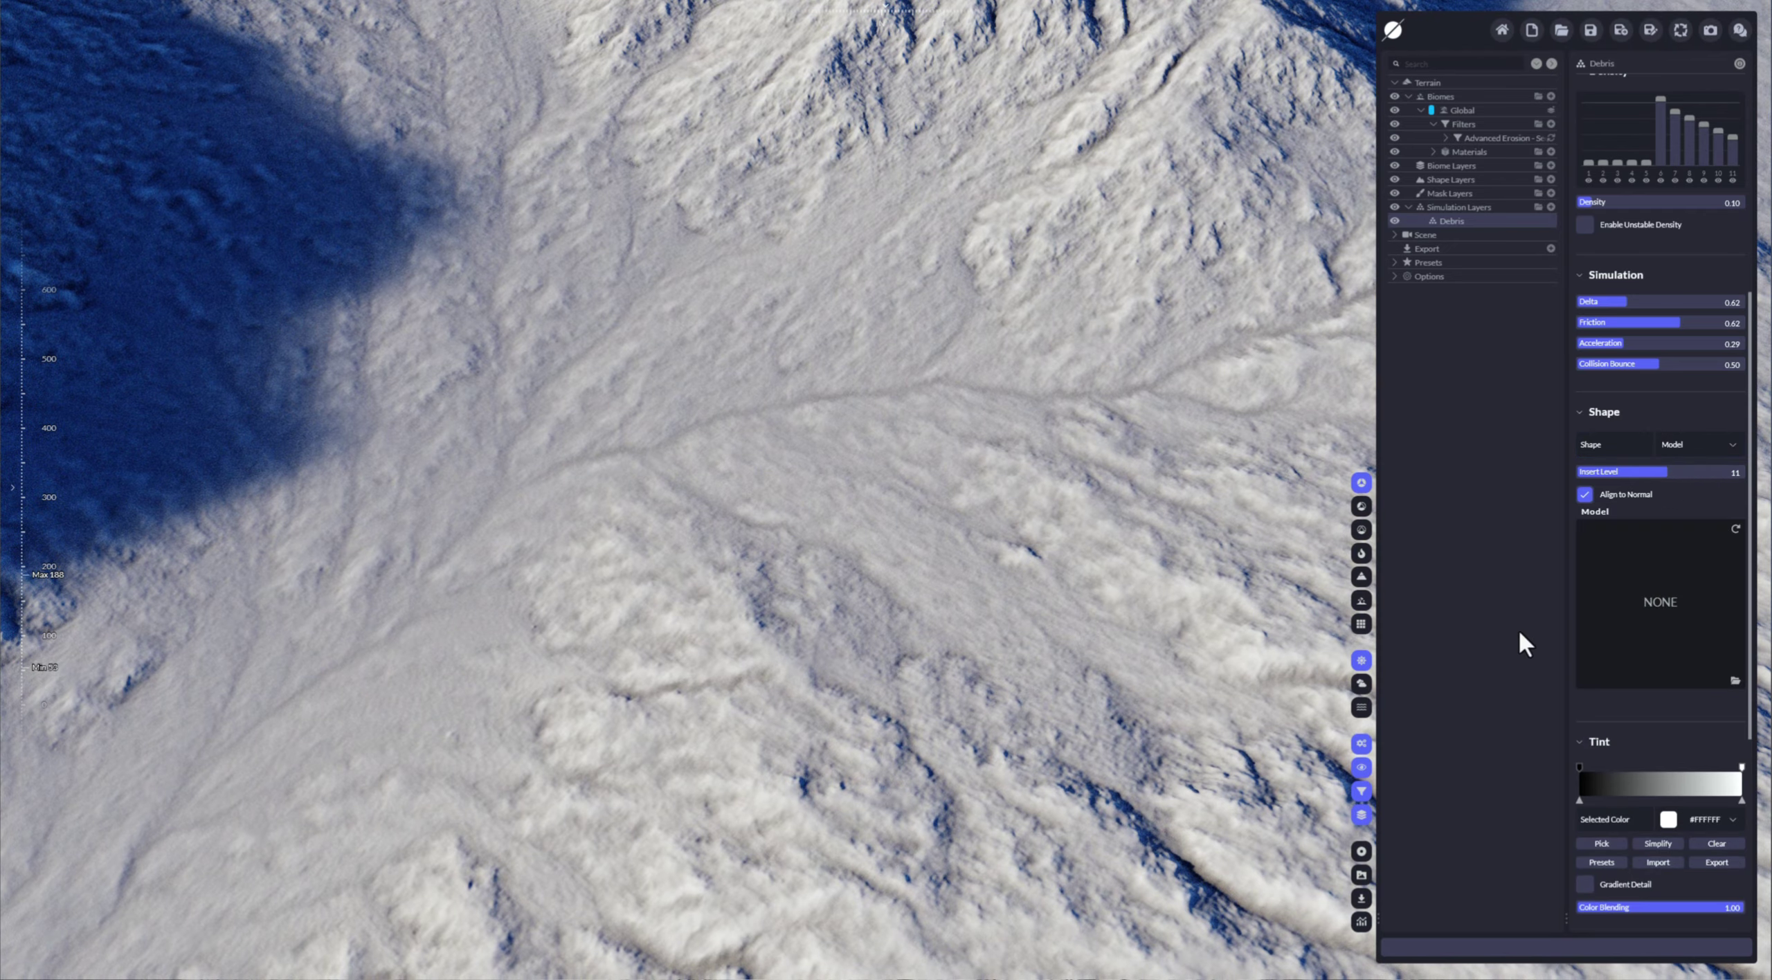
left_click(1735, 682)
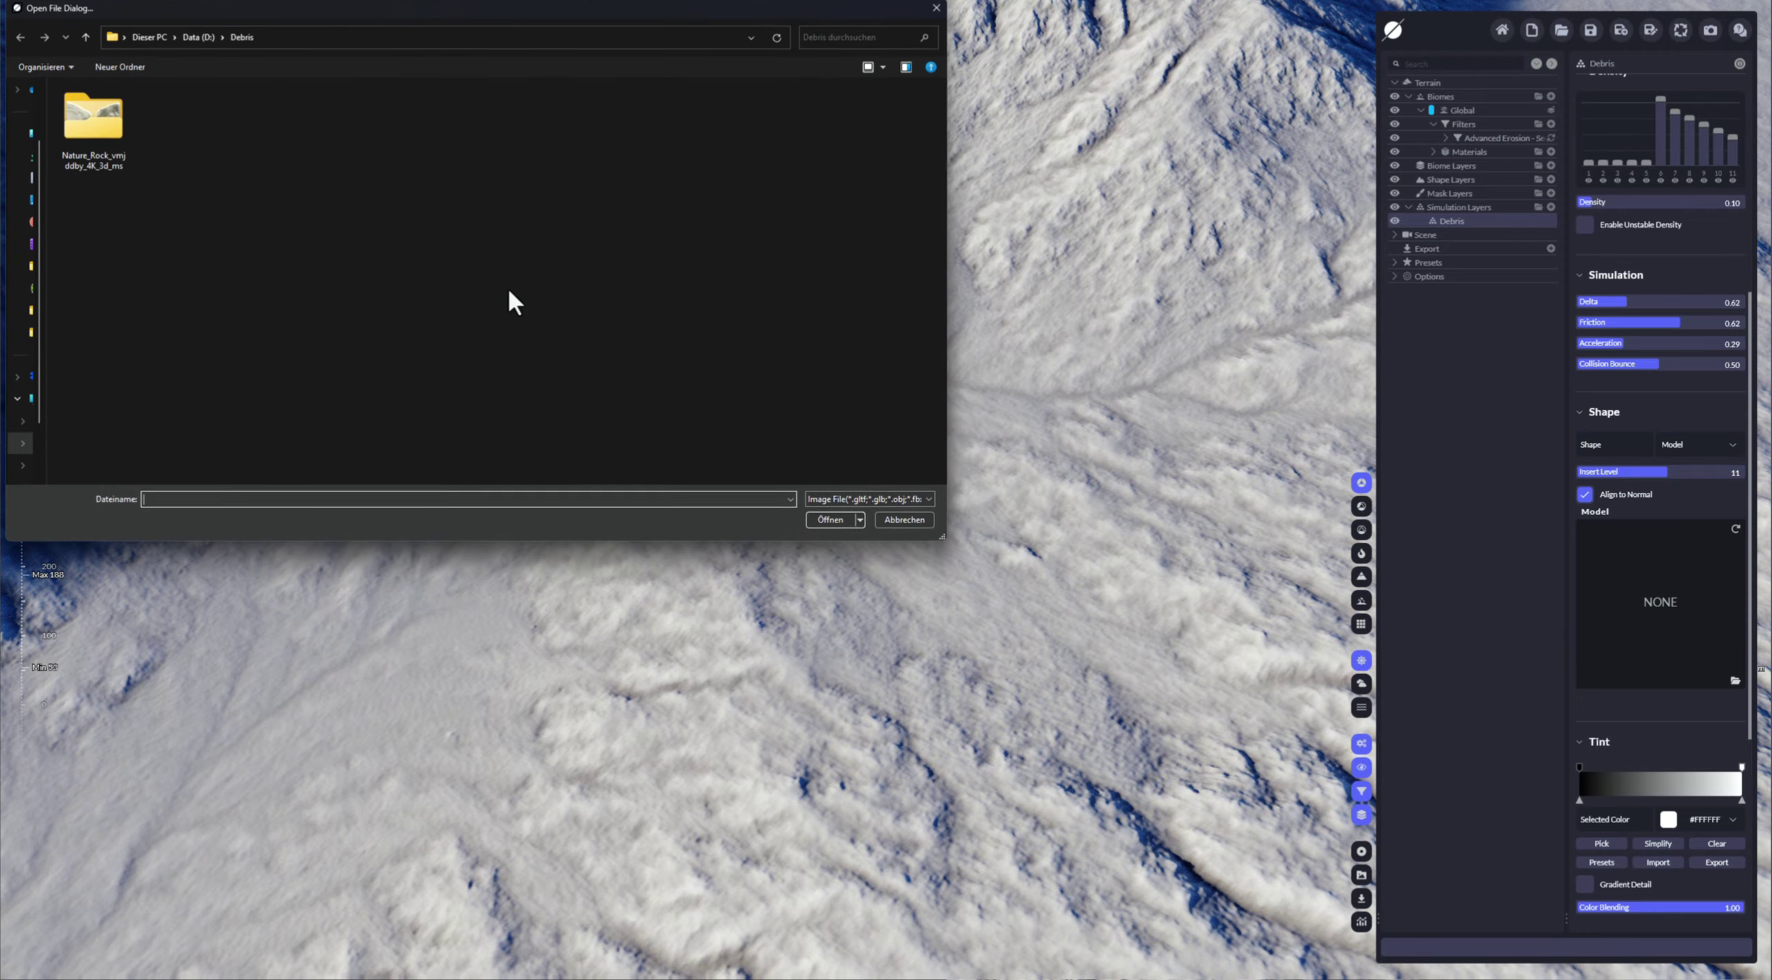
double_click(94, 122)
double_click(94, 128)
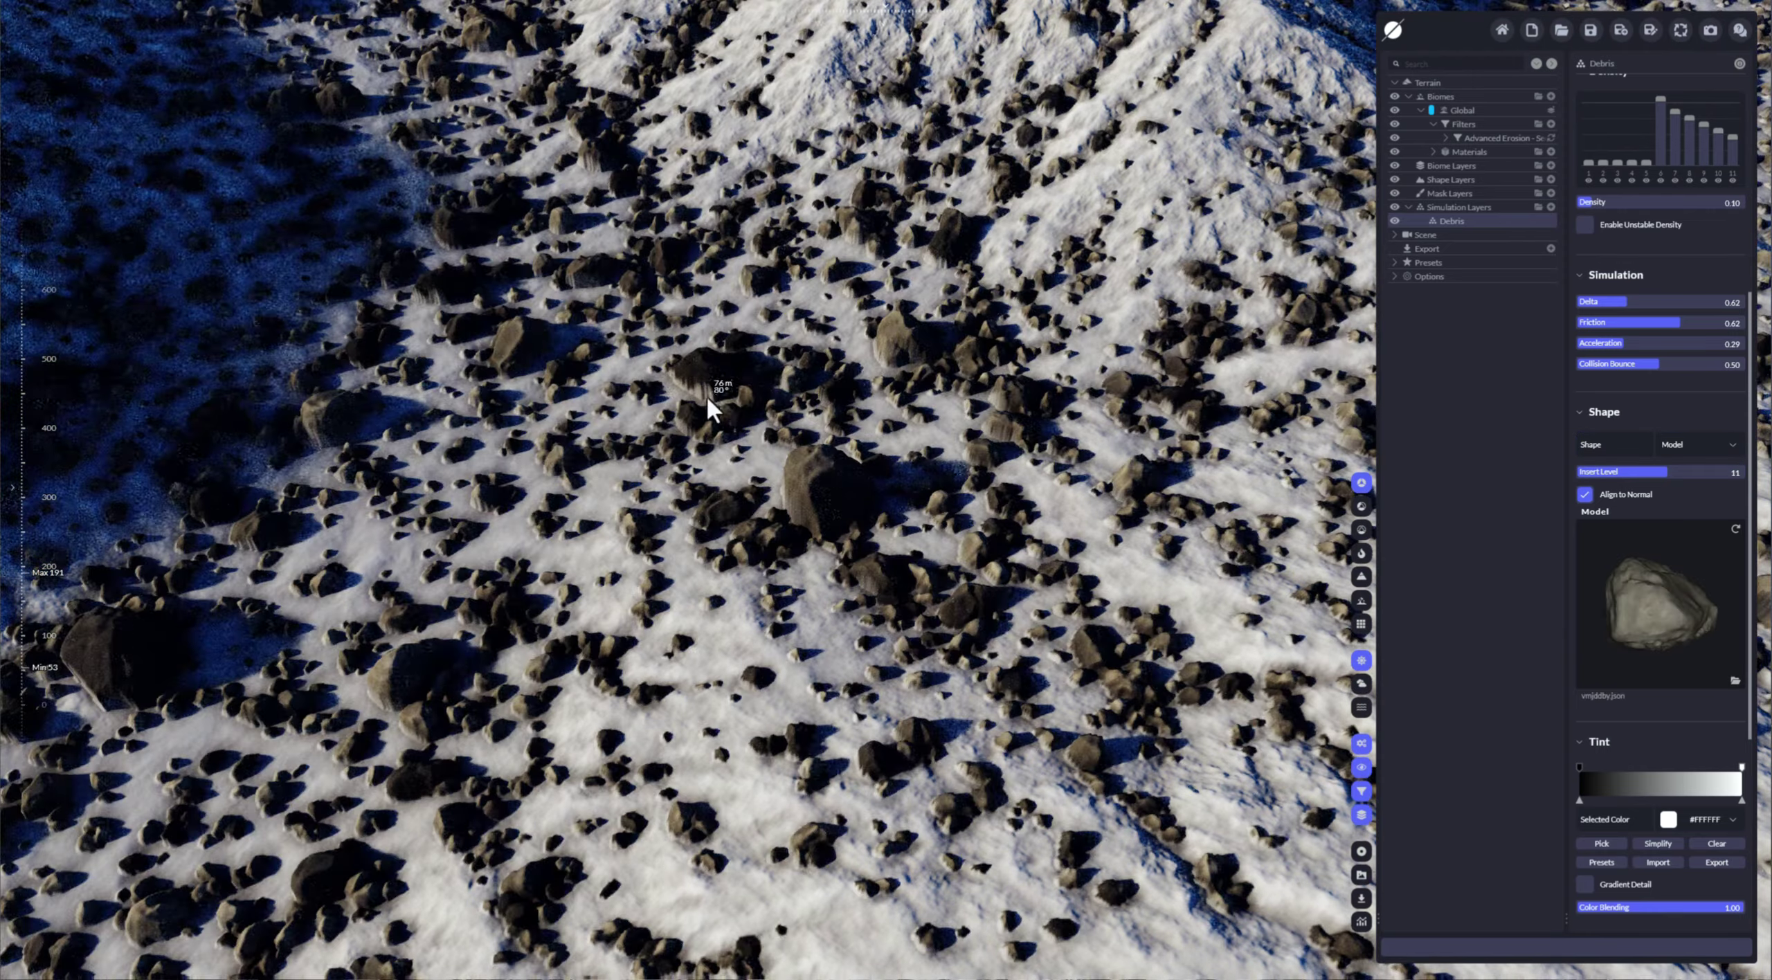
- Examine the model-based rocks across the whole terrain and up close, and look at the rock model from other angles
scroll(688, 490, "down", 8)
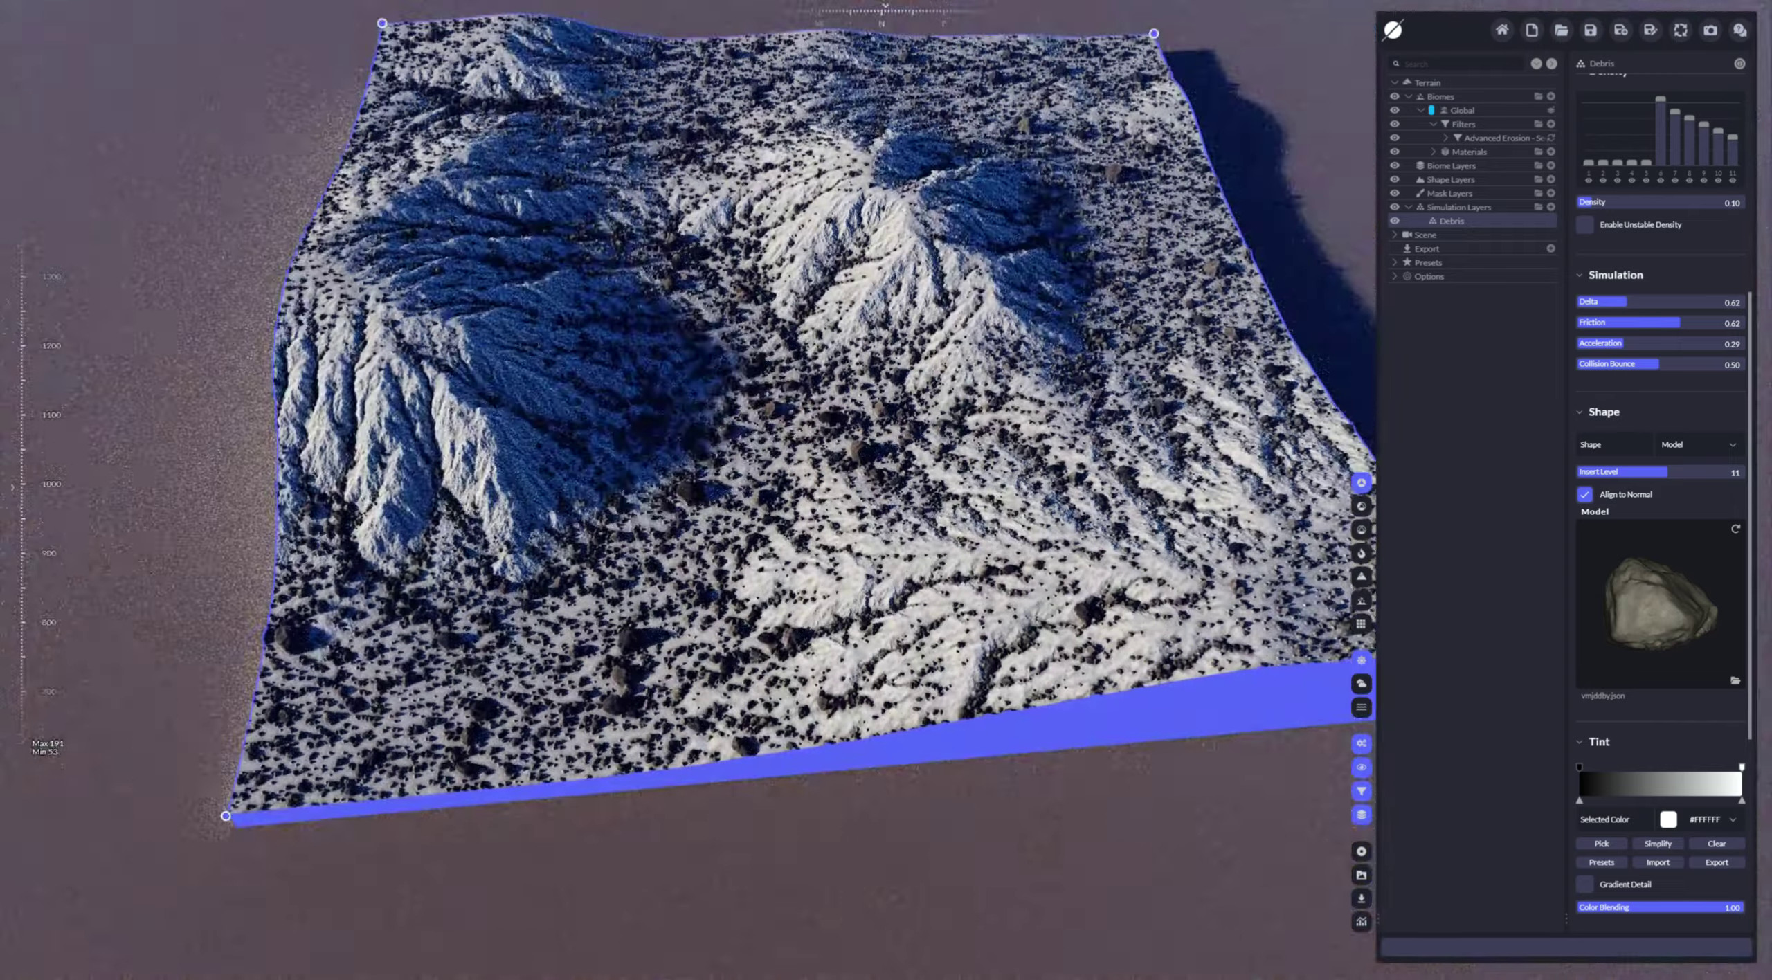
scroll(688, 490, "up", 10)
right_click_drag(688, 490, 688, 387)
scroll(688, 490, "down", 5)
right_click_drag(688, 490, 688, 401)
right_click_drag(1031, 493, 1075, 491)
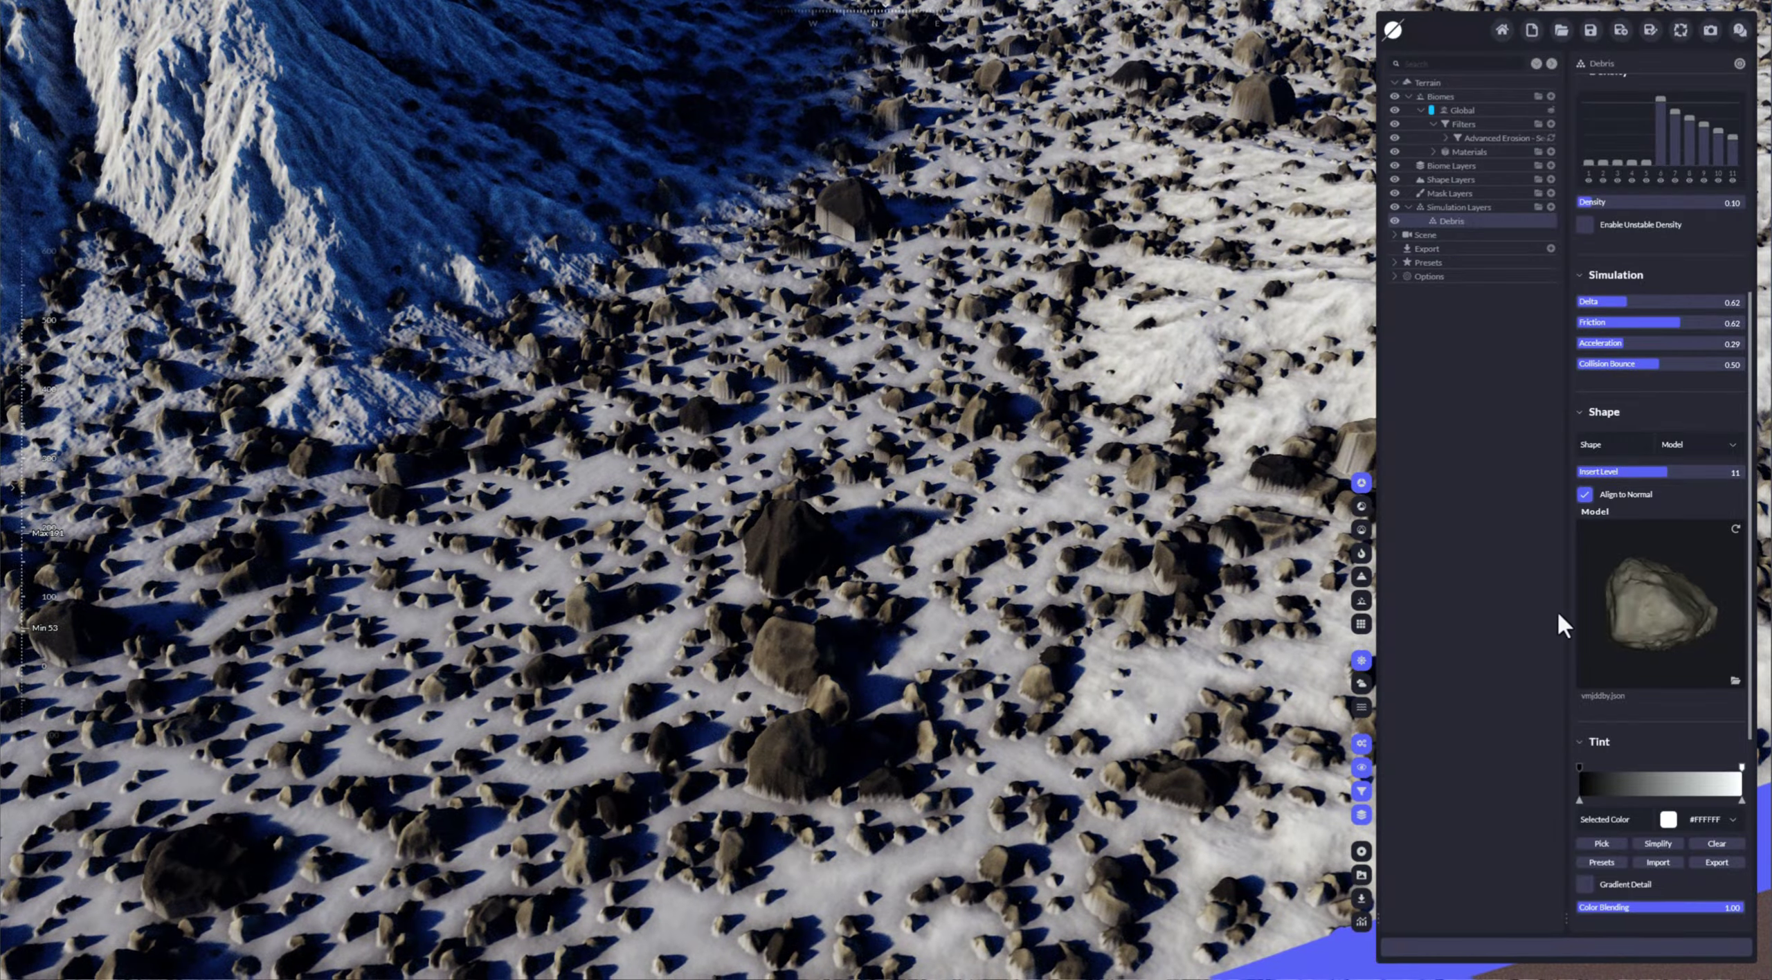
left_click_drag(1641, 621, 1594, 478)
right_click_drag(977, 448, 665, 312)
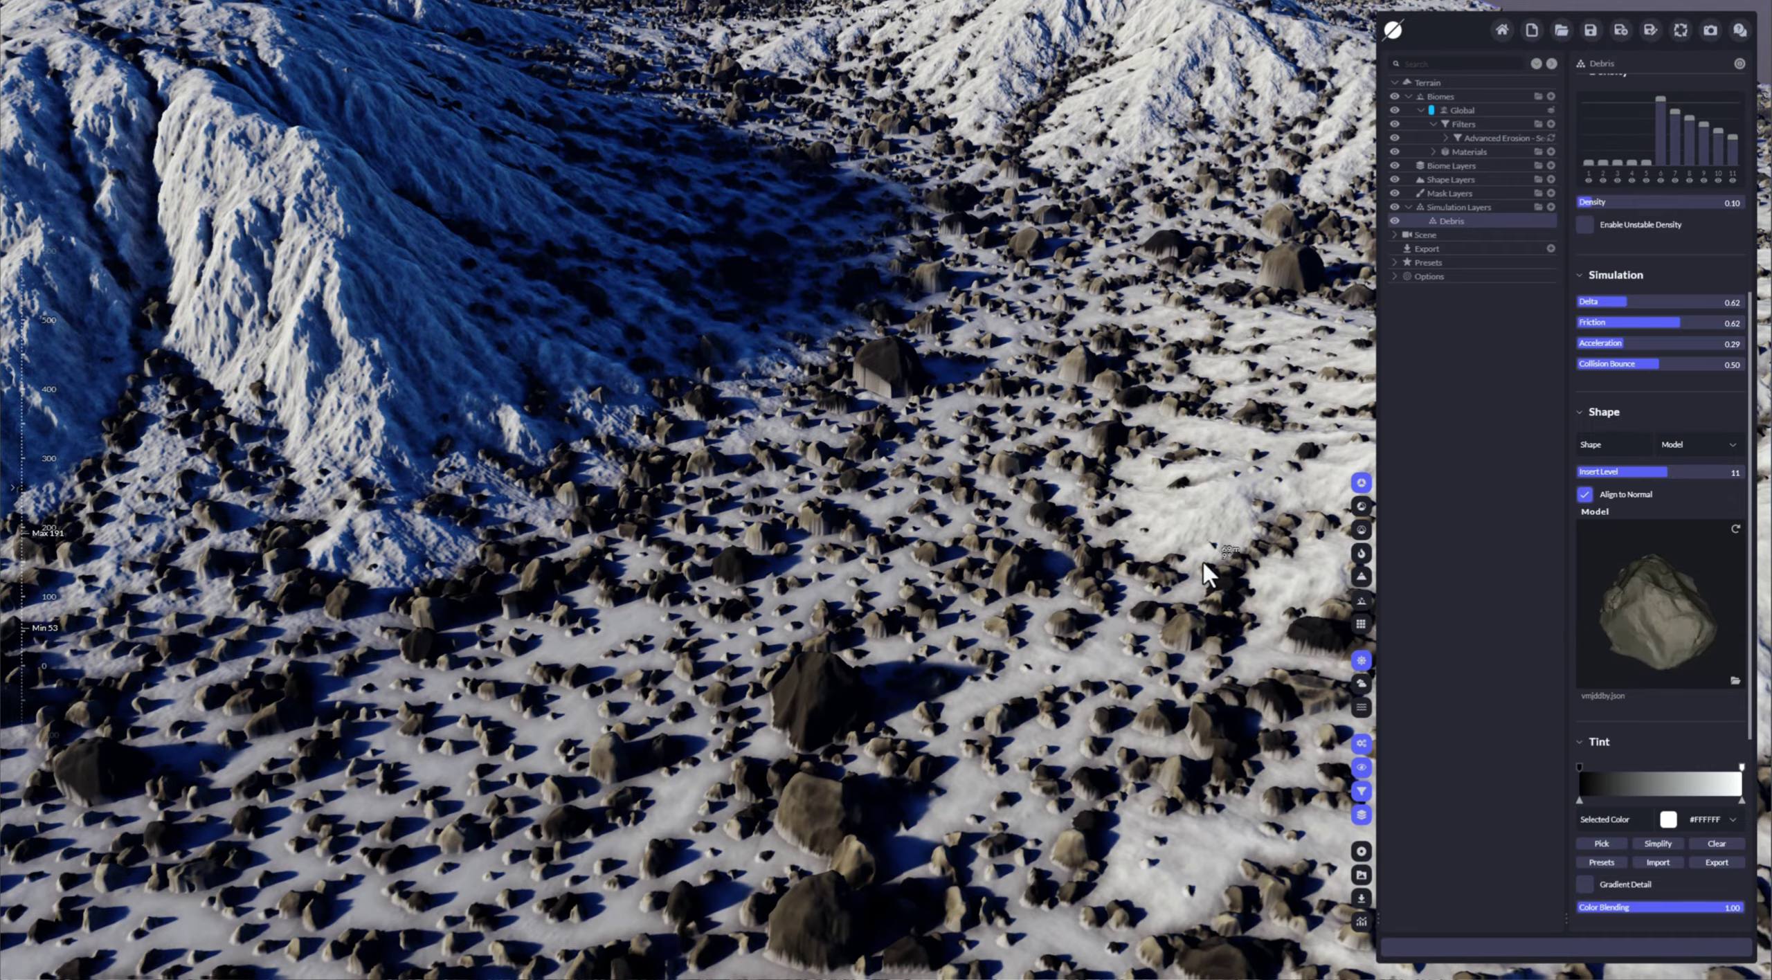
right_click_drag(964, 541, 963, 572)
right_click_drag(1017, 371, 1018, 558)
scroll(1017, 558, "up", 3)
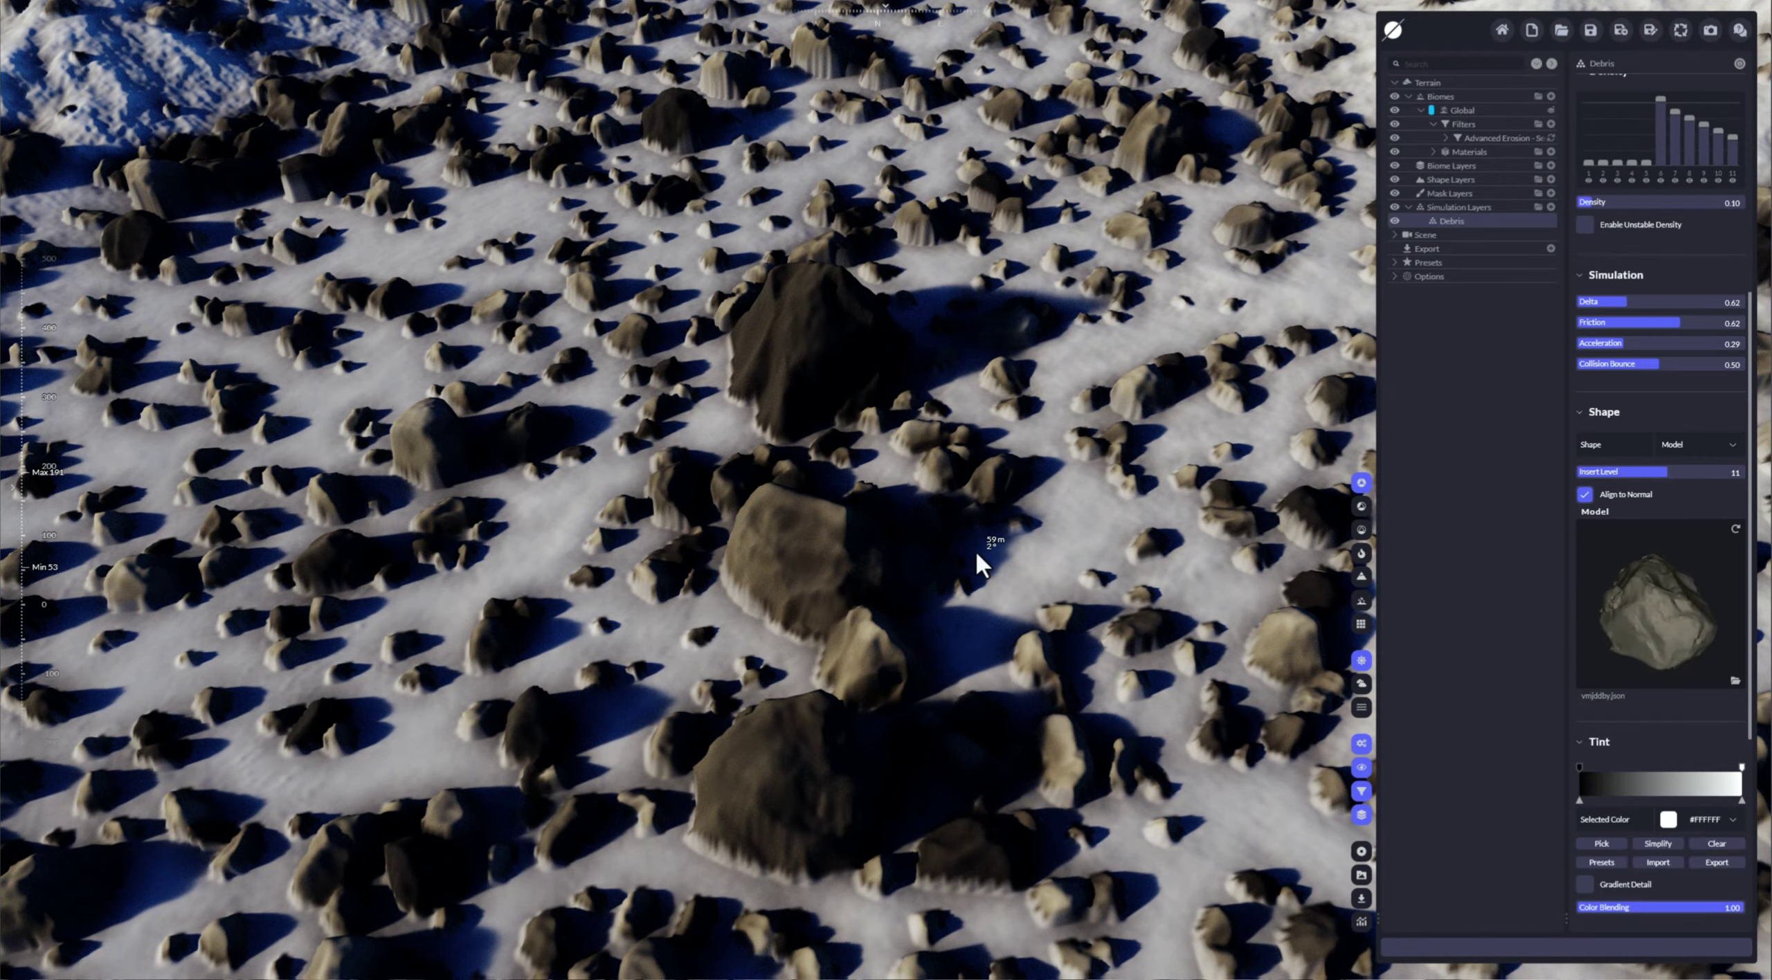
right_click_drag(936, 526, 1142, 546)
scroll(1676, 705, "down", 3)
- Apply the Vivid gradient preset 008 to the debris tint
scroll(1675, 704, "down", 1)
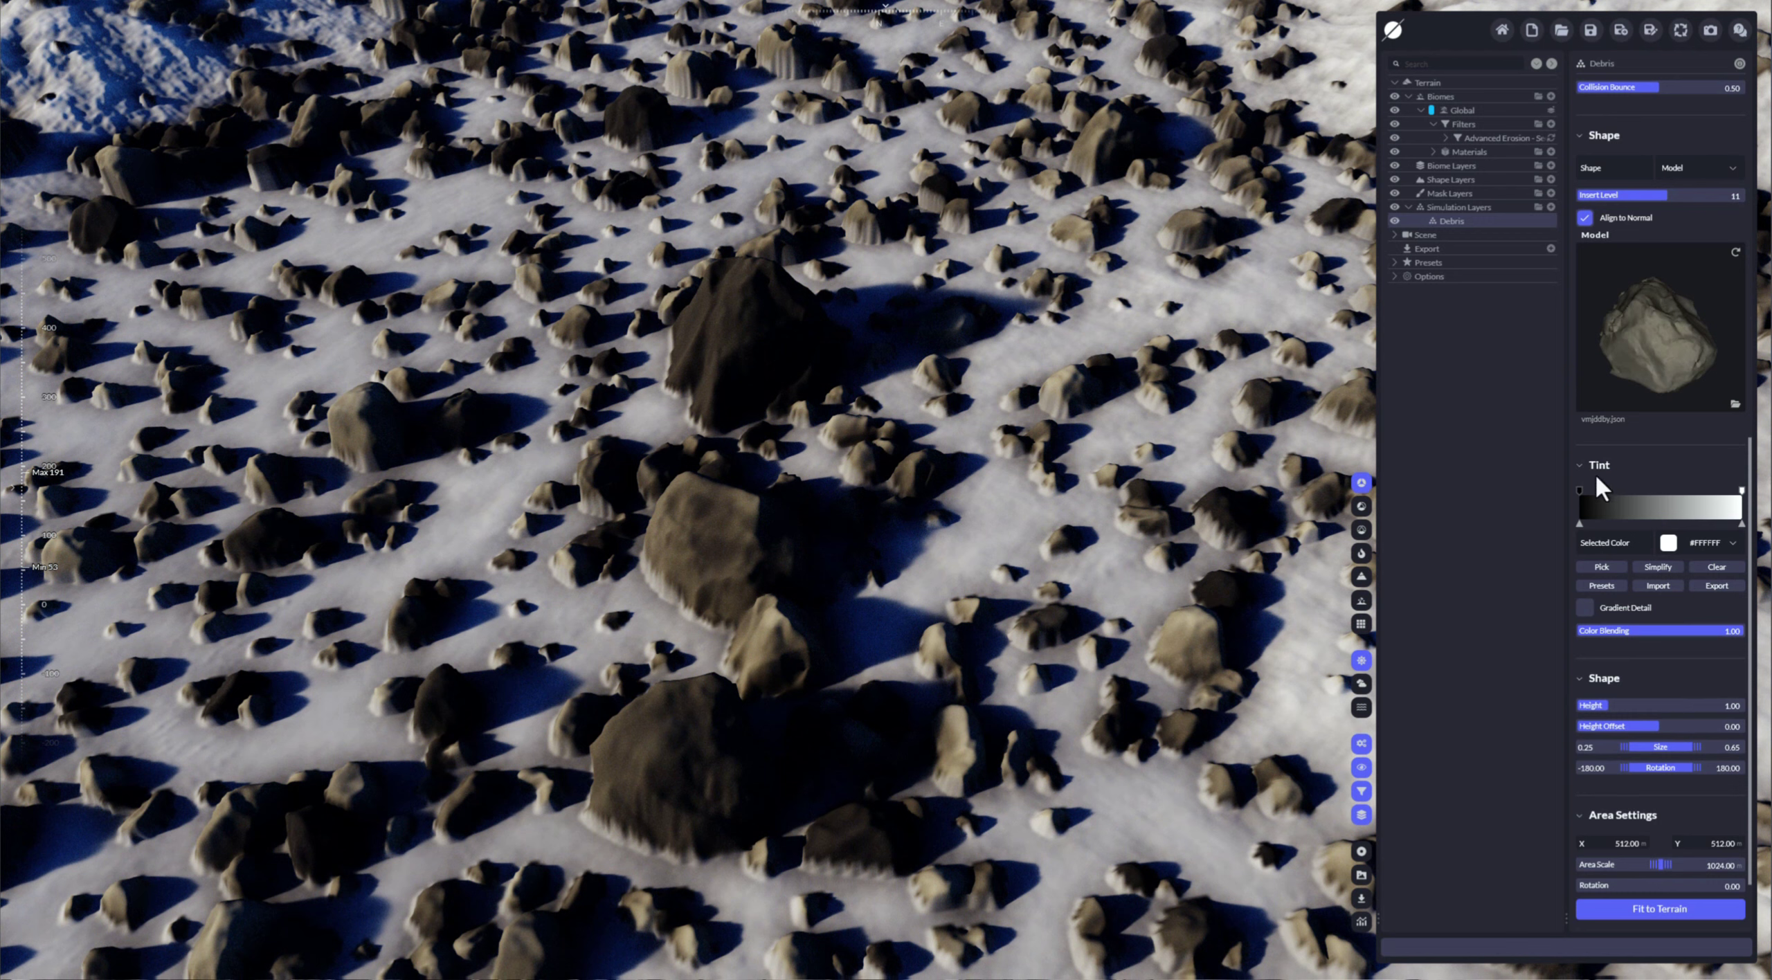
left_click(1603, 585)
mouse_move(1498, 629)
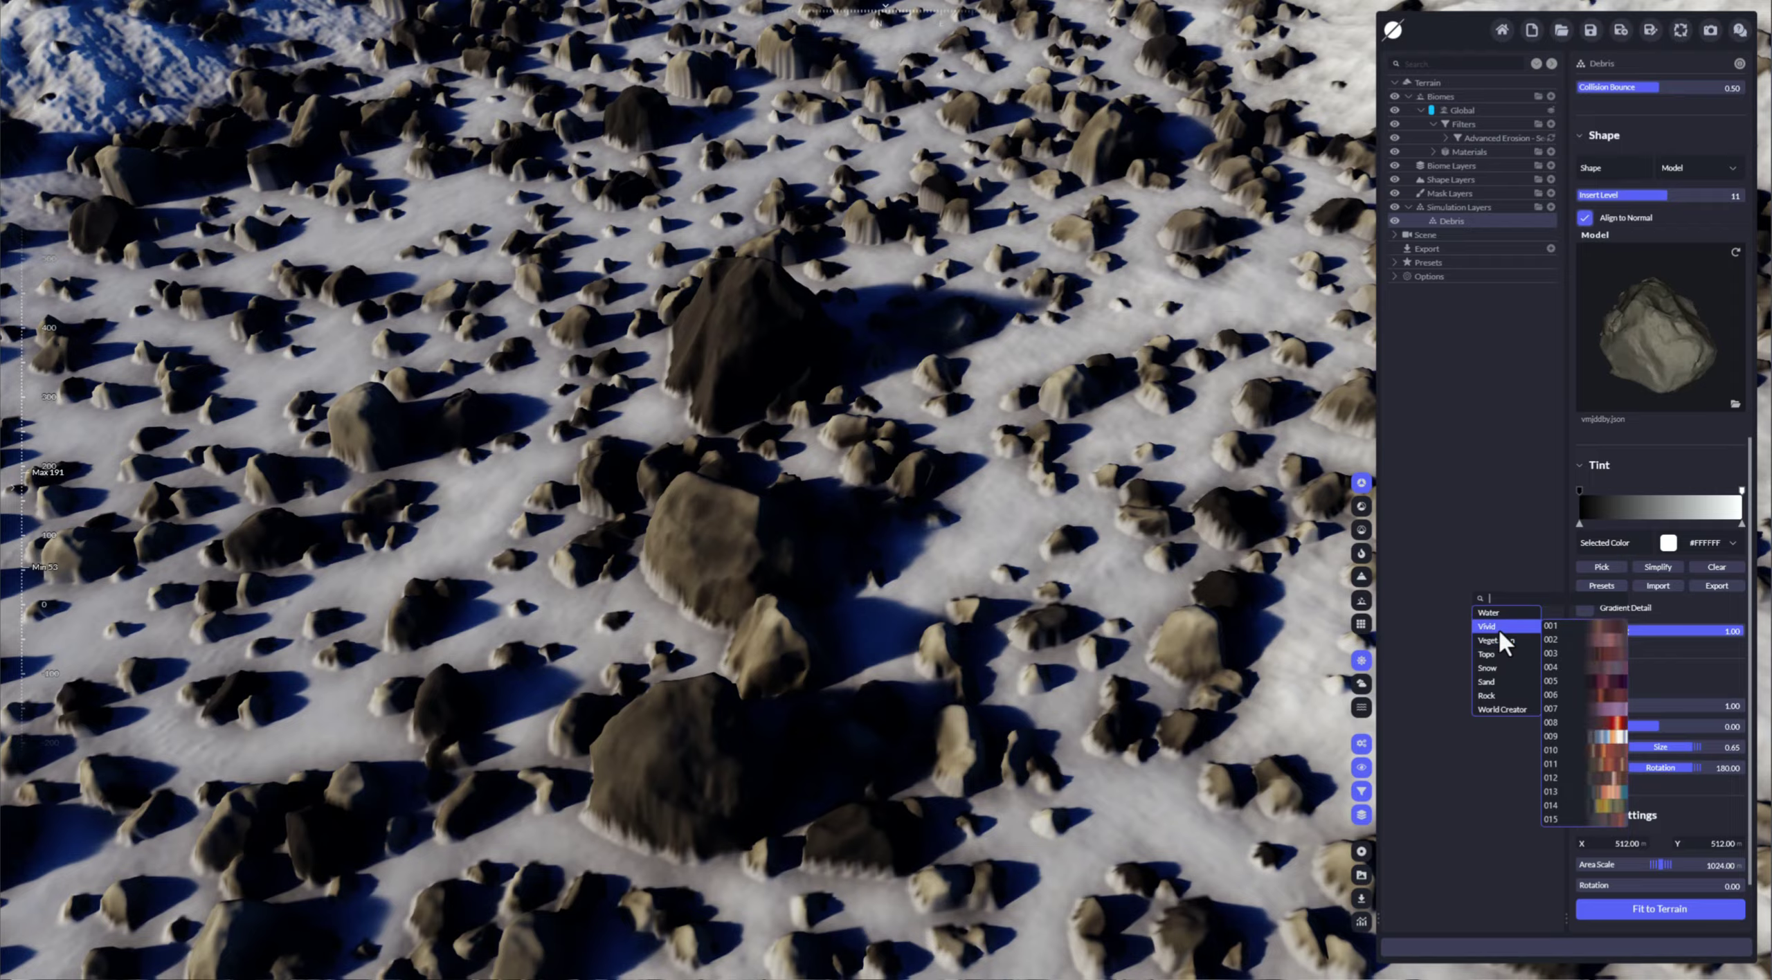
left_click(1608, 681)
left_click(1612, 723)
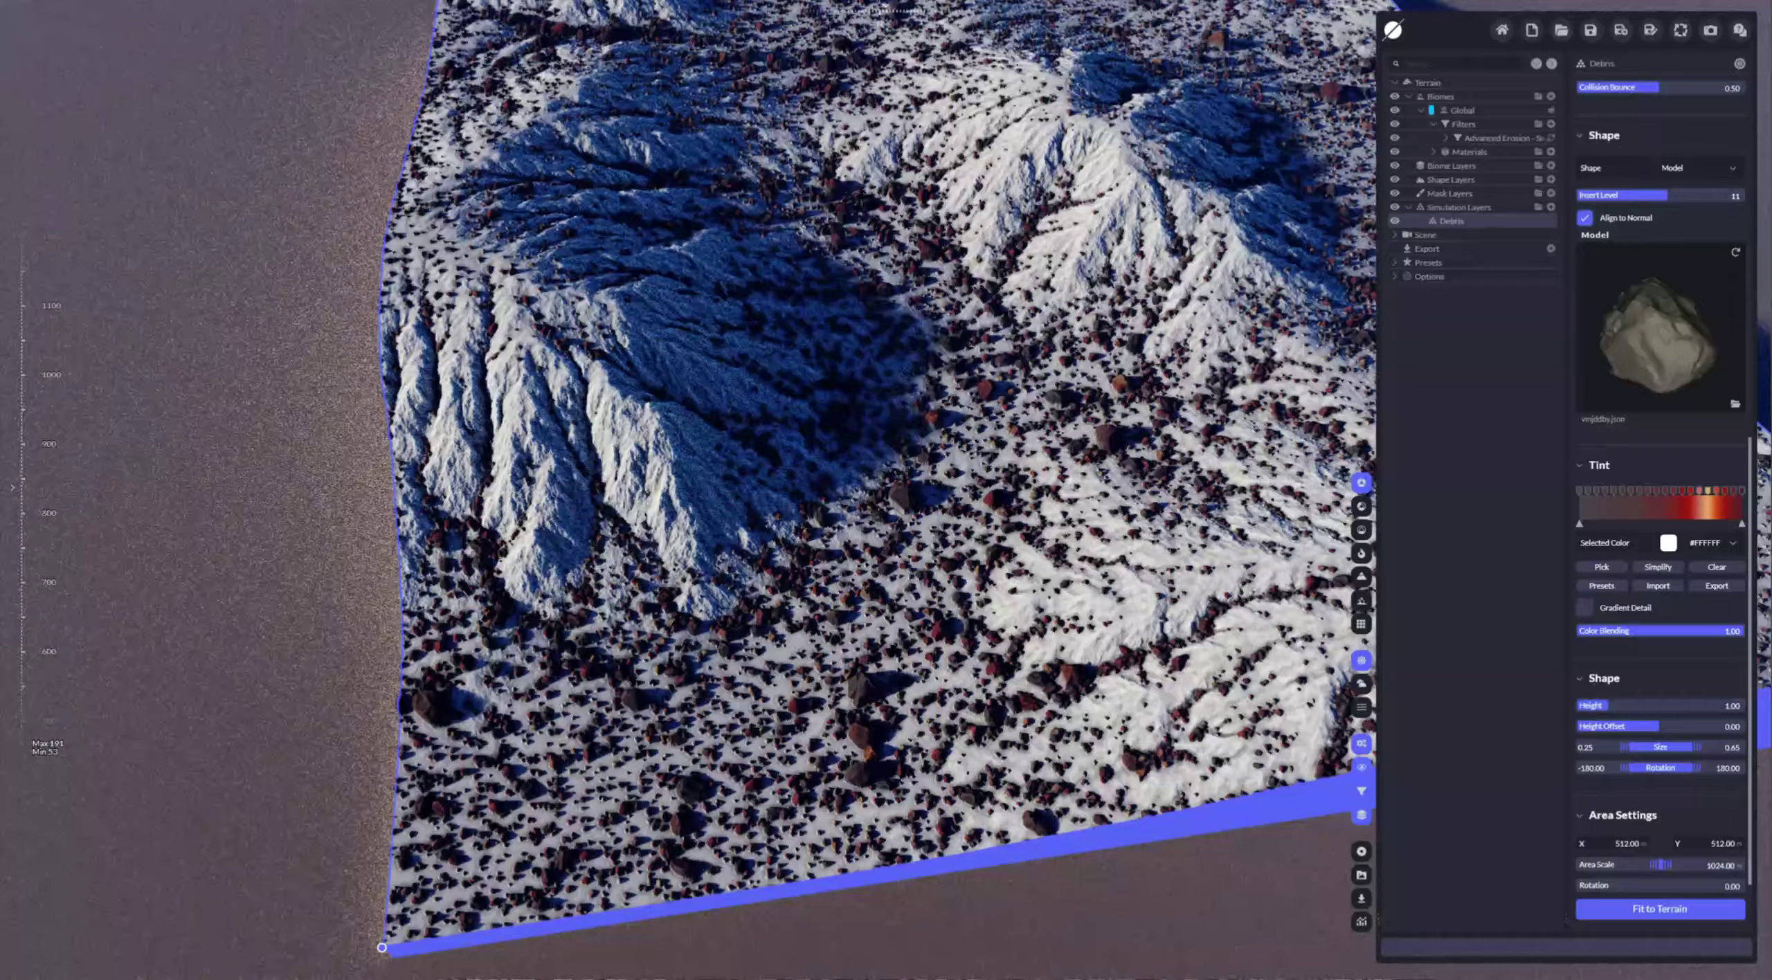
middle_click_drag(1180, 429, 1036, 443)
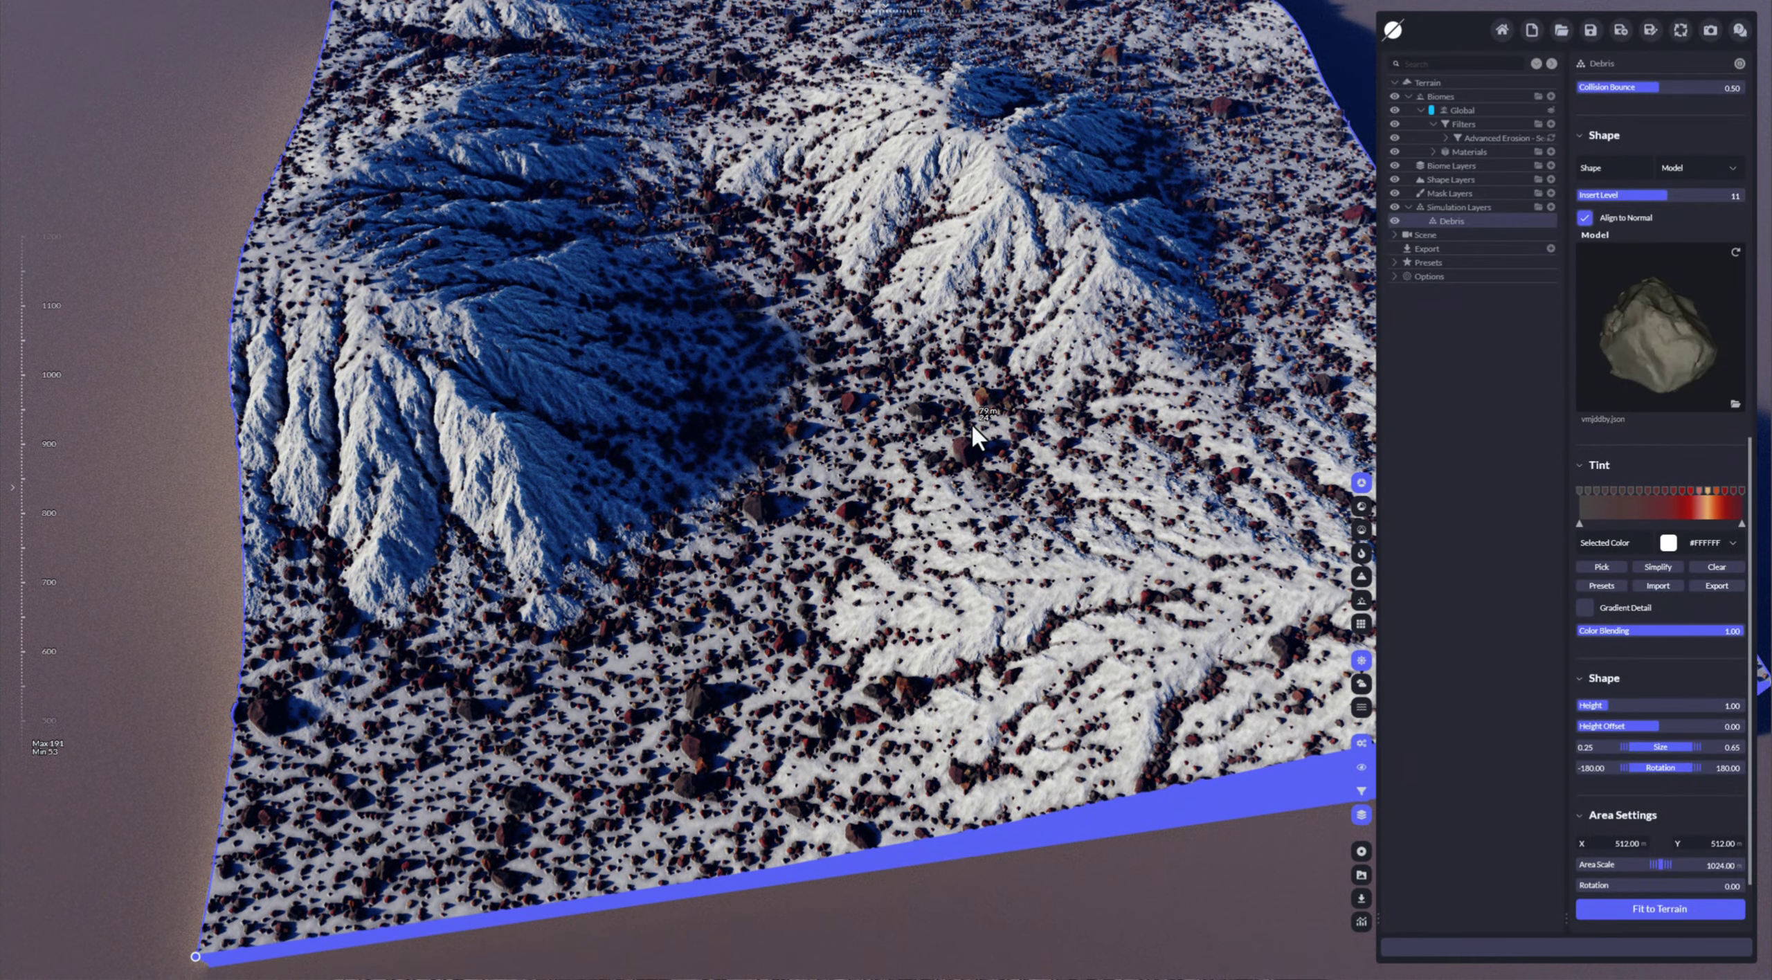
- Lower the debris tint's color blending to 0.47 and finally to 0.00
left_click_drag(1707, 630, 1654, 630)
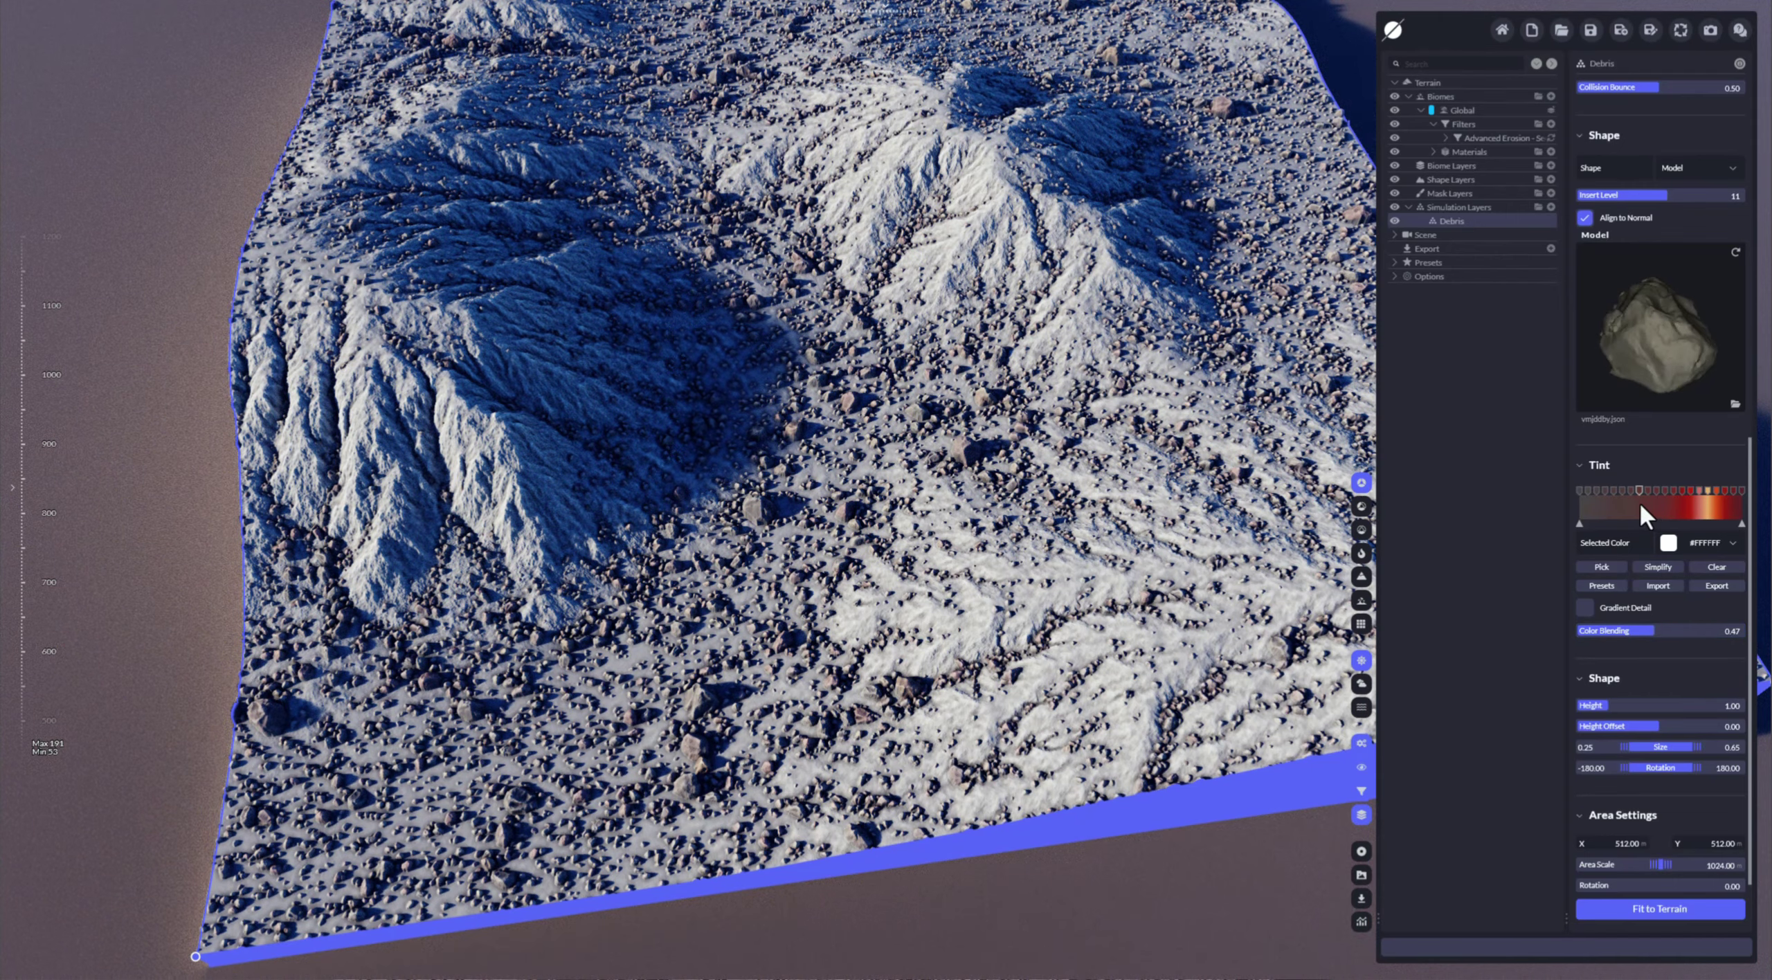
left_click_drag(1616, 632, 1576, 632, "shift")
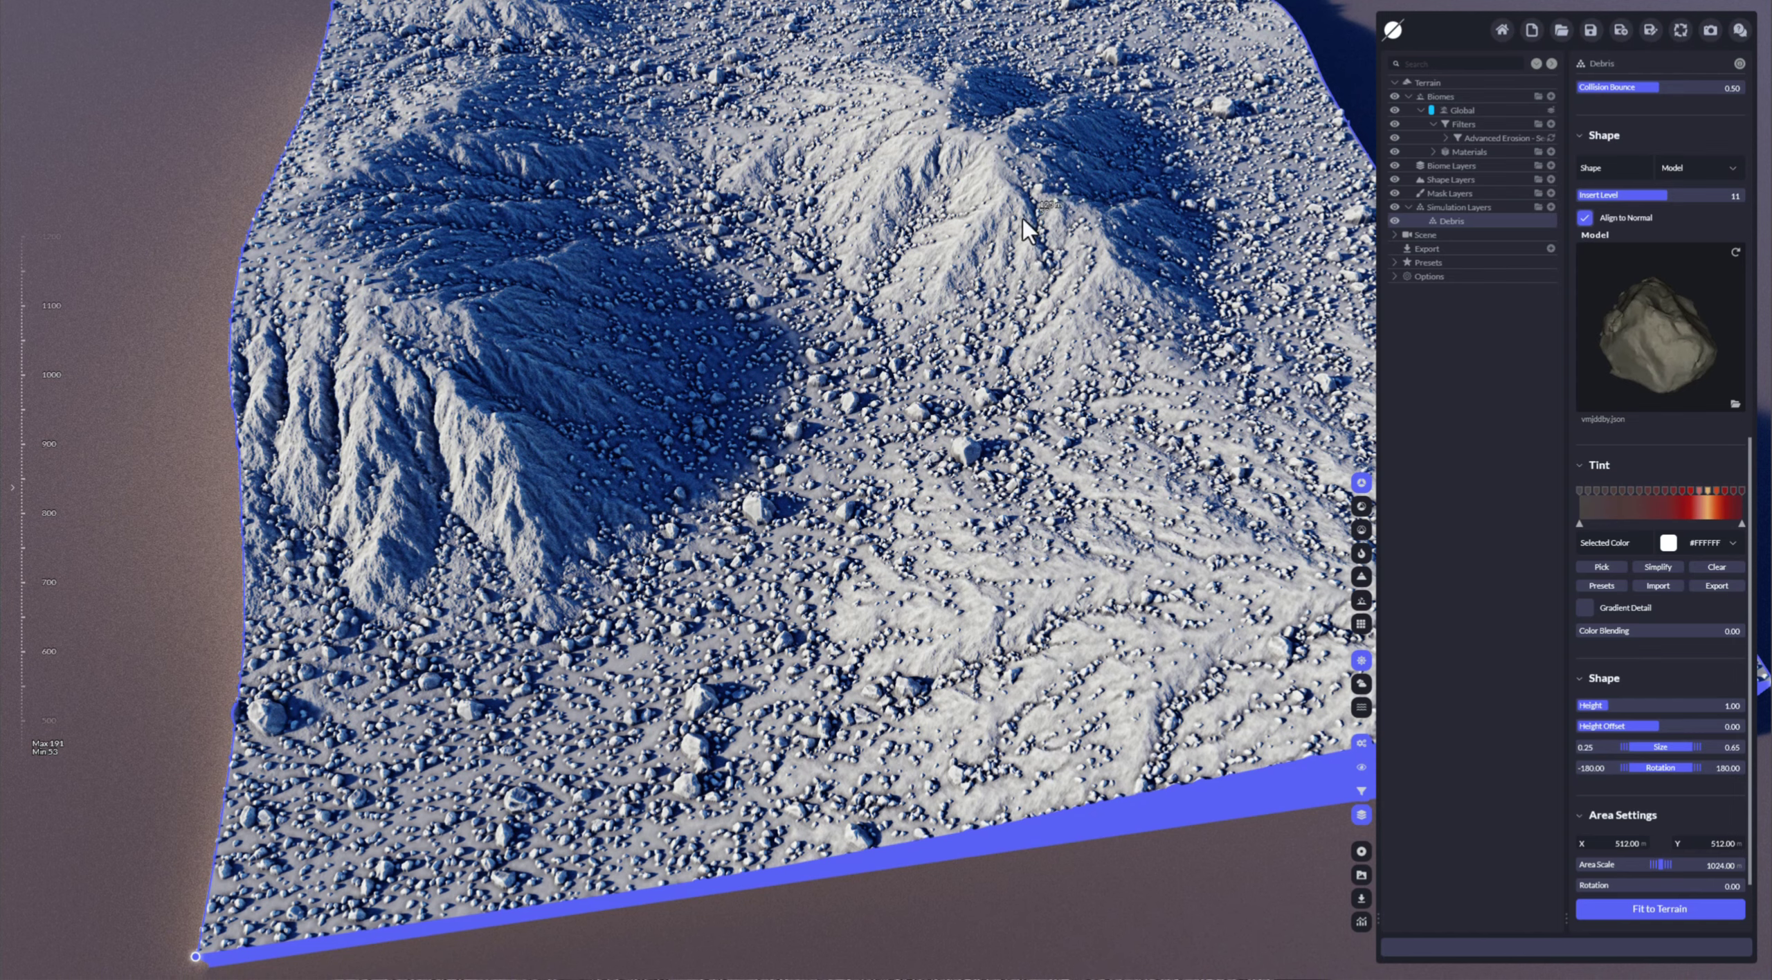
right_click_drag(1095, 482, 1129, 482)
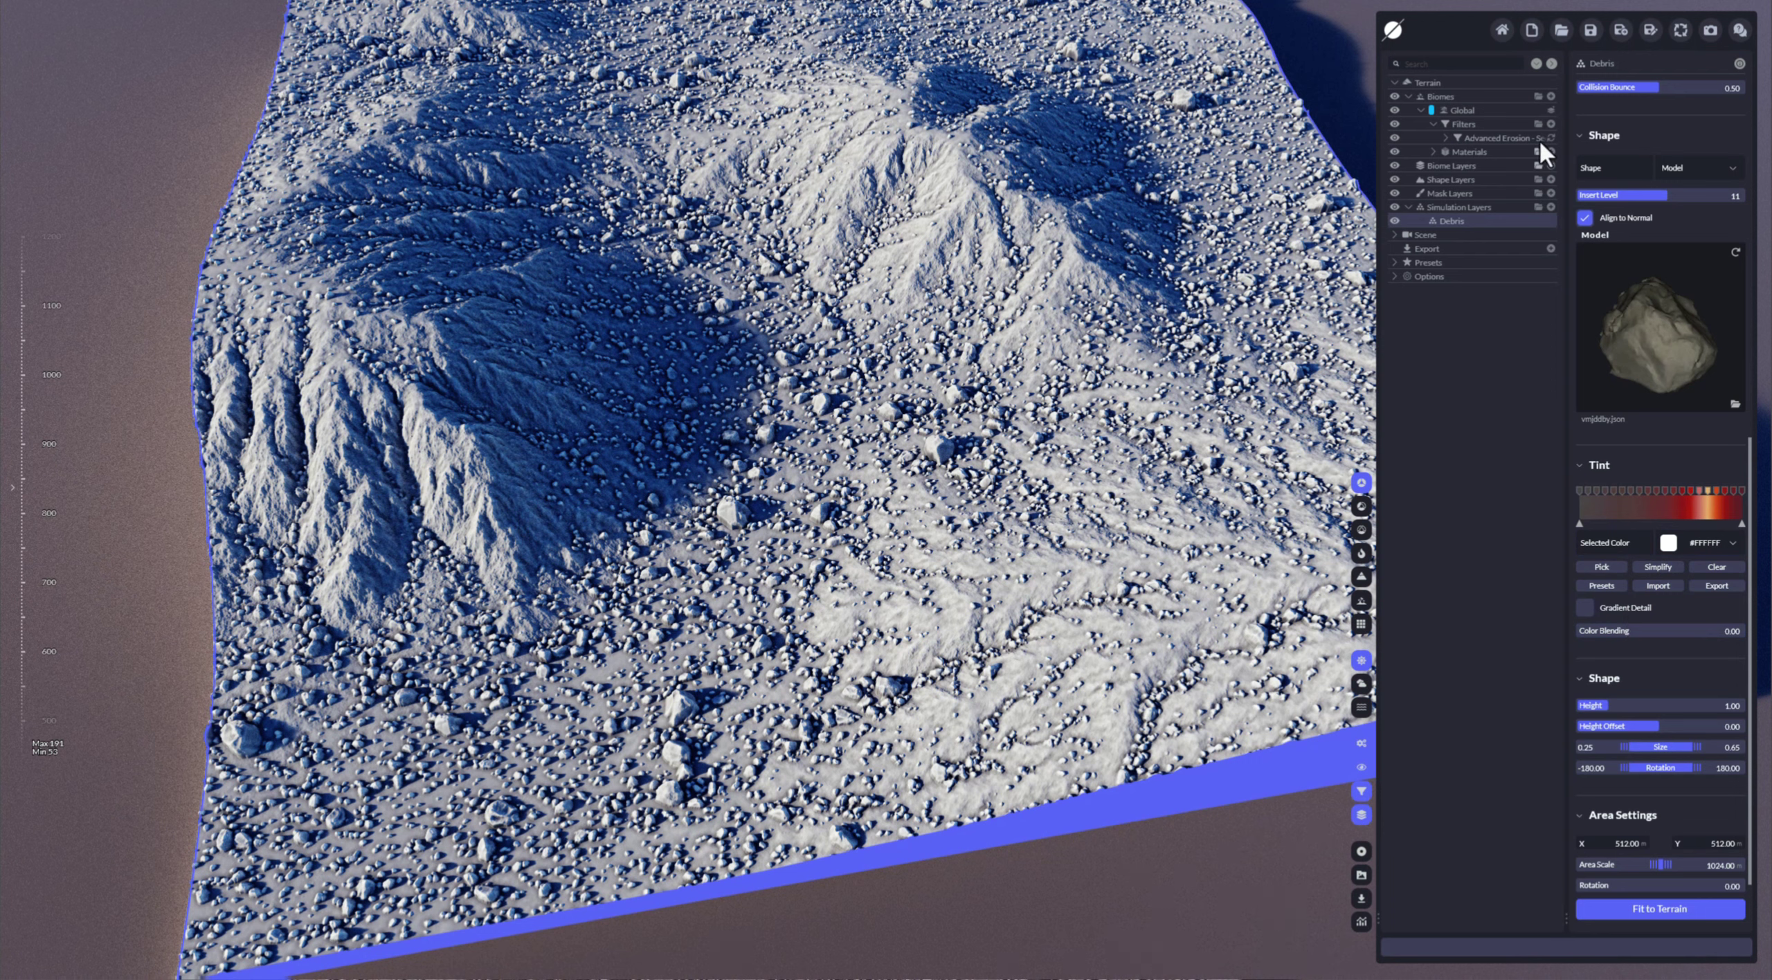
- Add a Color material to the Global biome's materials and set its tint to dark grey #4E4E4E
left_click(1433, 151)
left_click(1551, 152)
left_click(1534, 162)
left_click(1669, 129)
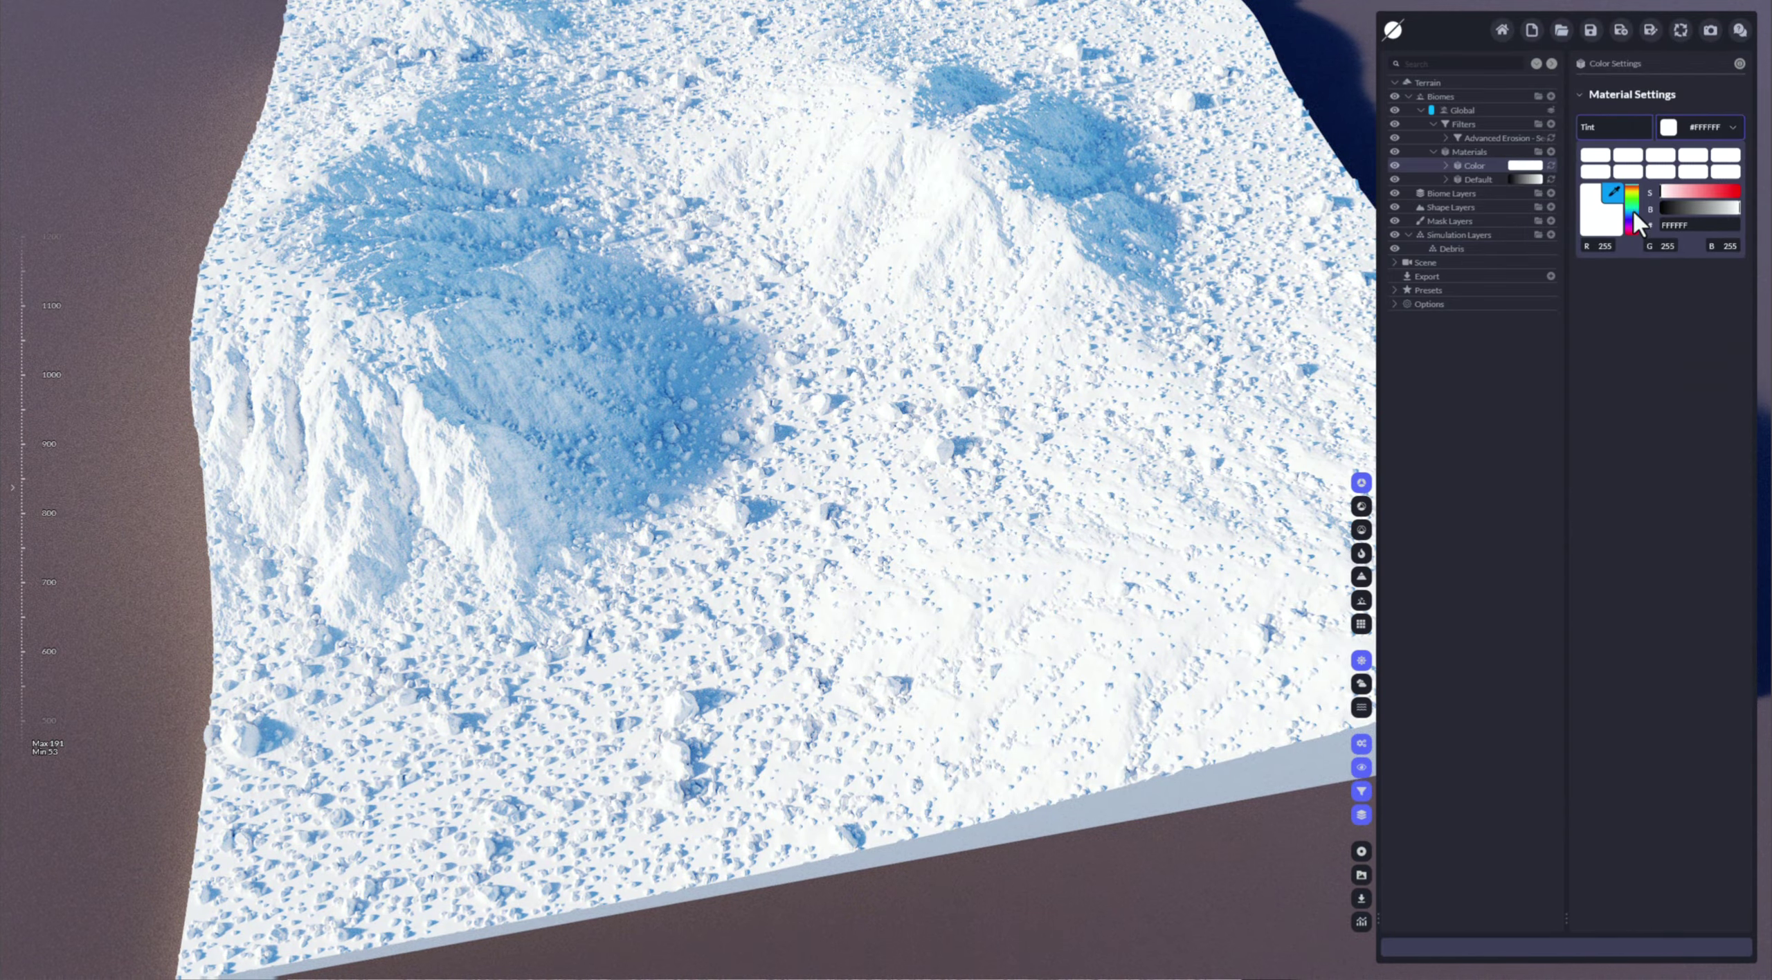
left_click_drag(1689, 208, 1676, 209)
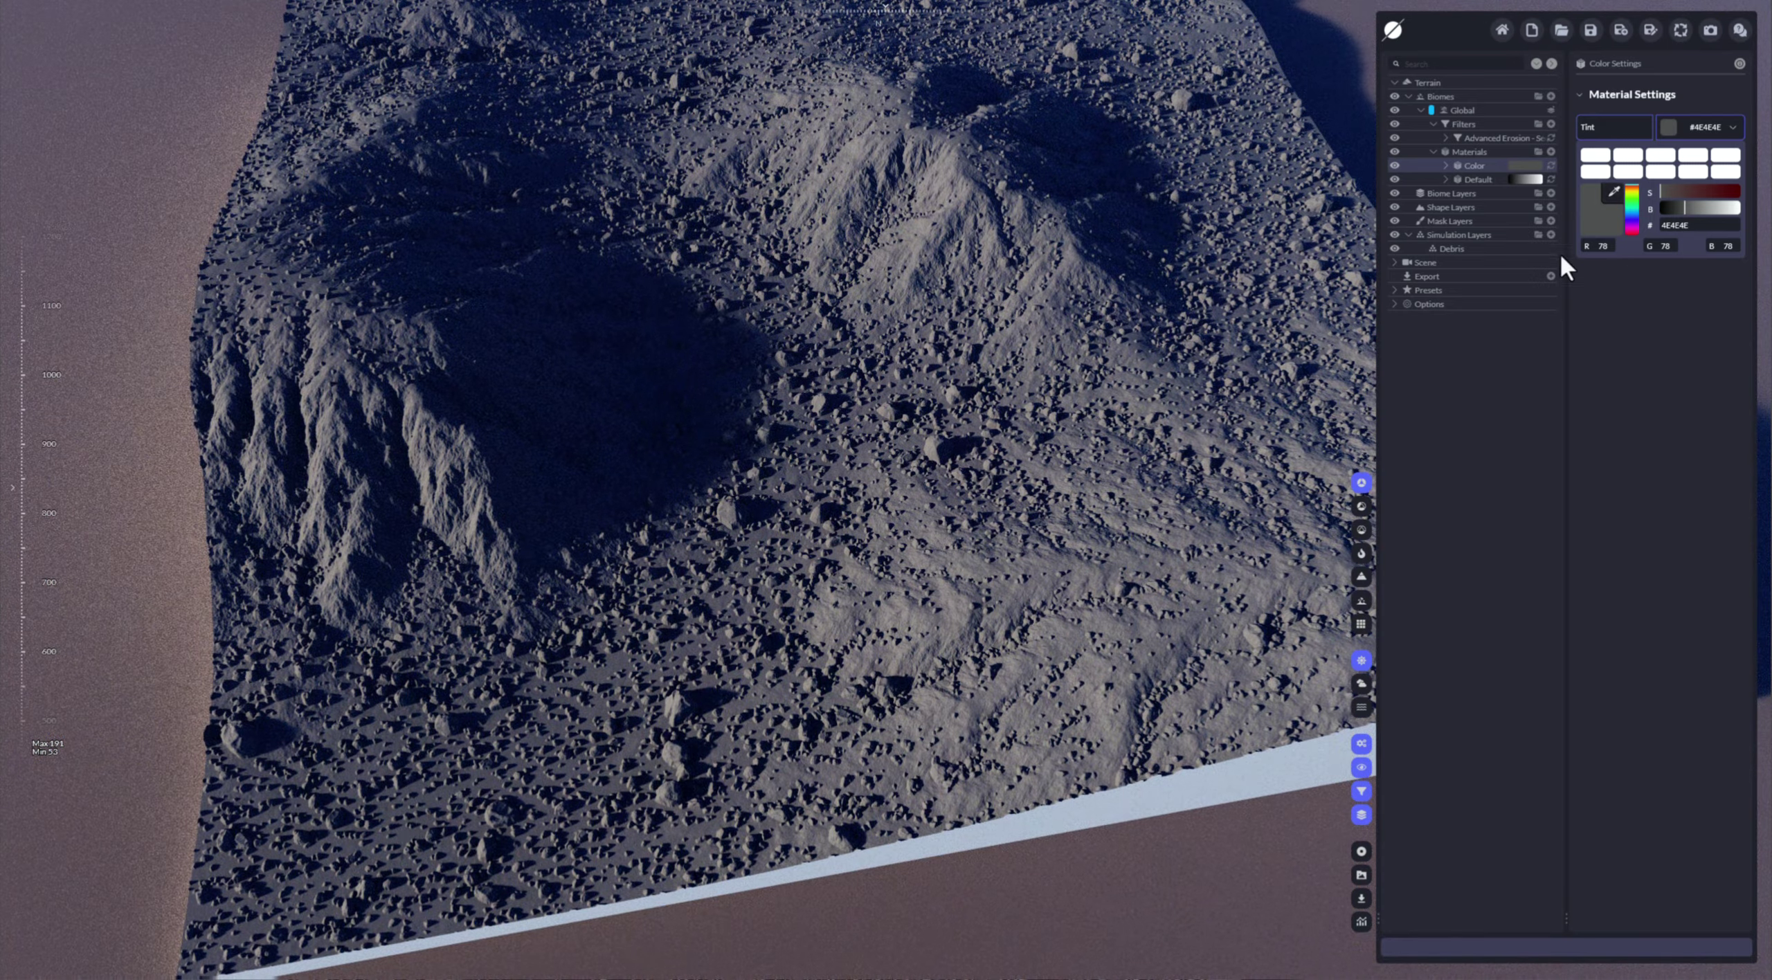
- Limit the Color material to the rocks by assigning the Debris layer to it, and set its tint to dark red #4E1313
left_click(1450, 251)
left_click_drag(1457, 246, 1496, 165)
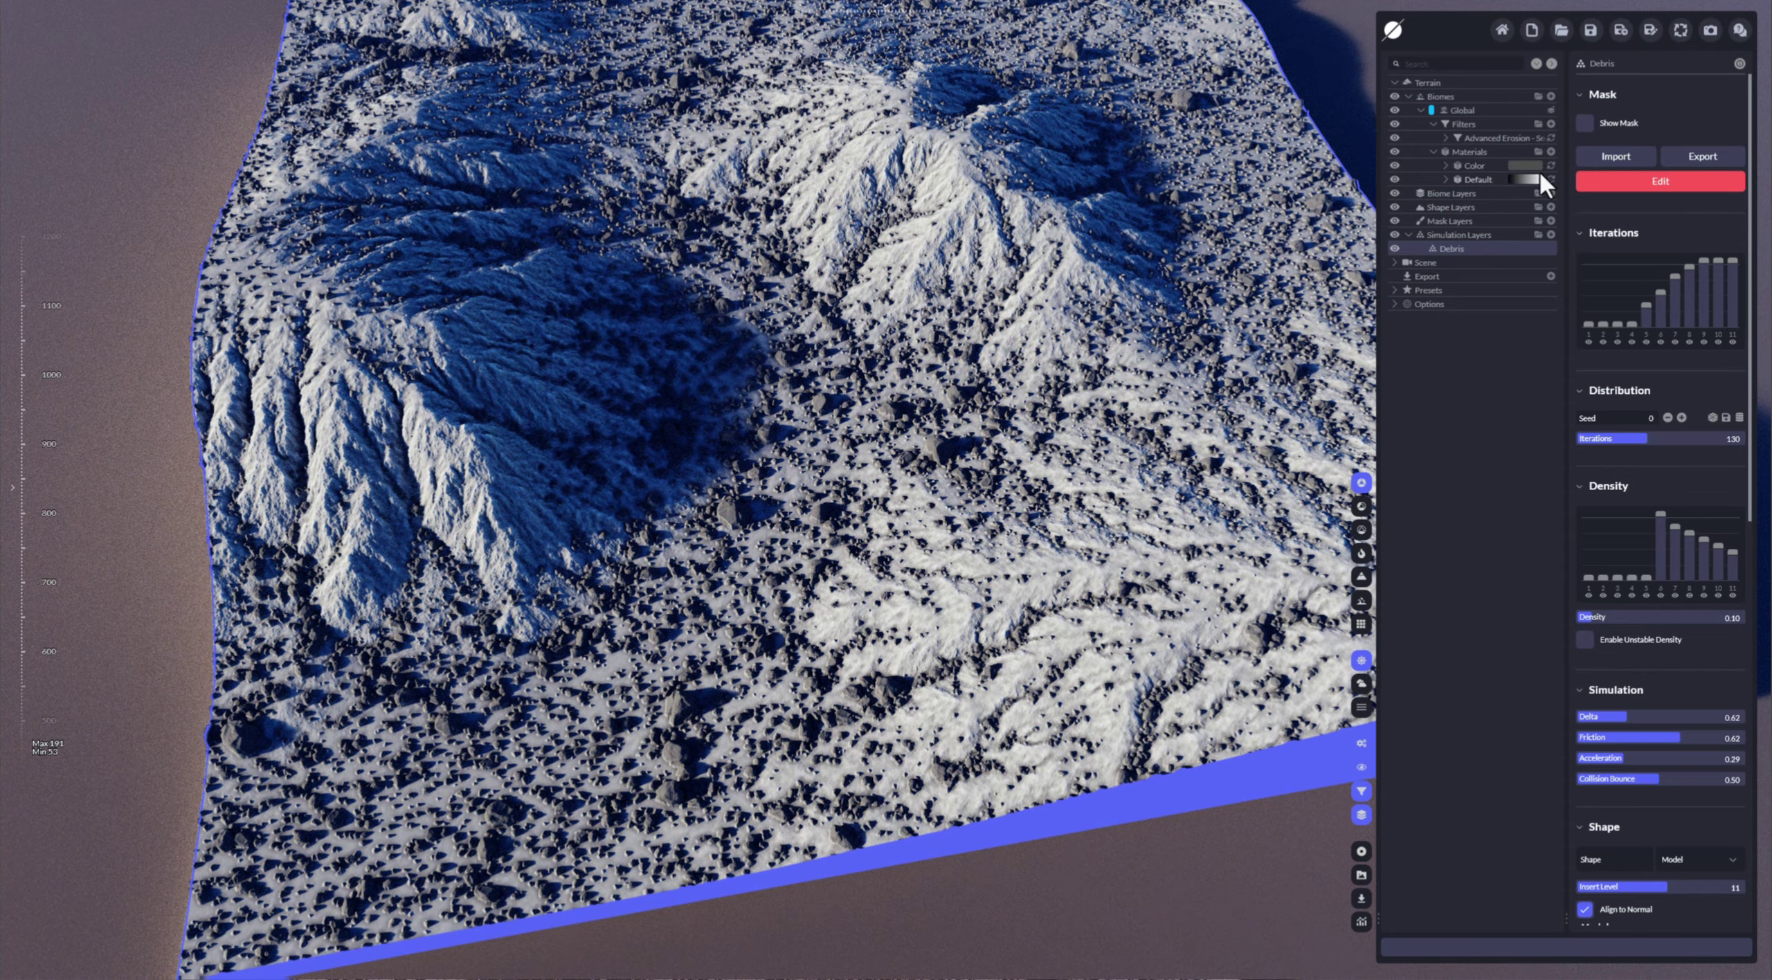
left_click(1474, 166)
left_click(1703, 127)
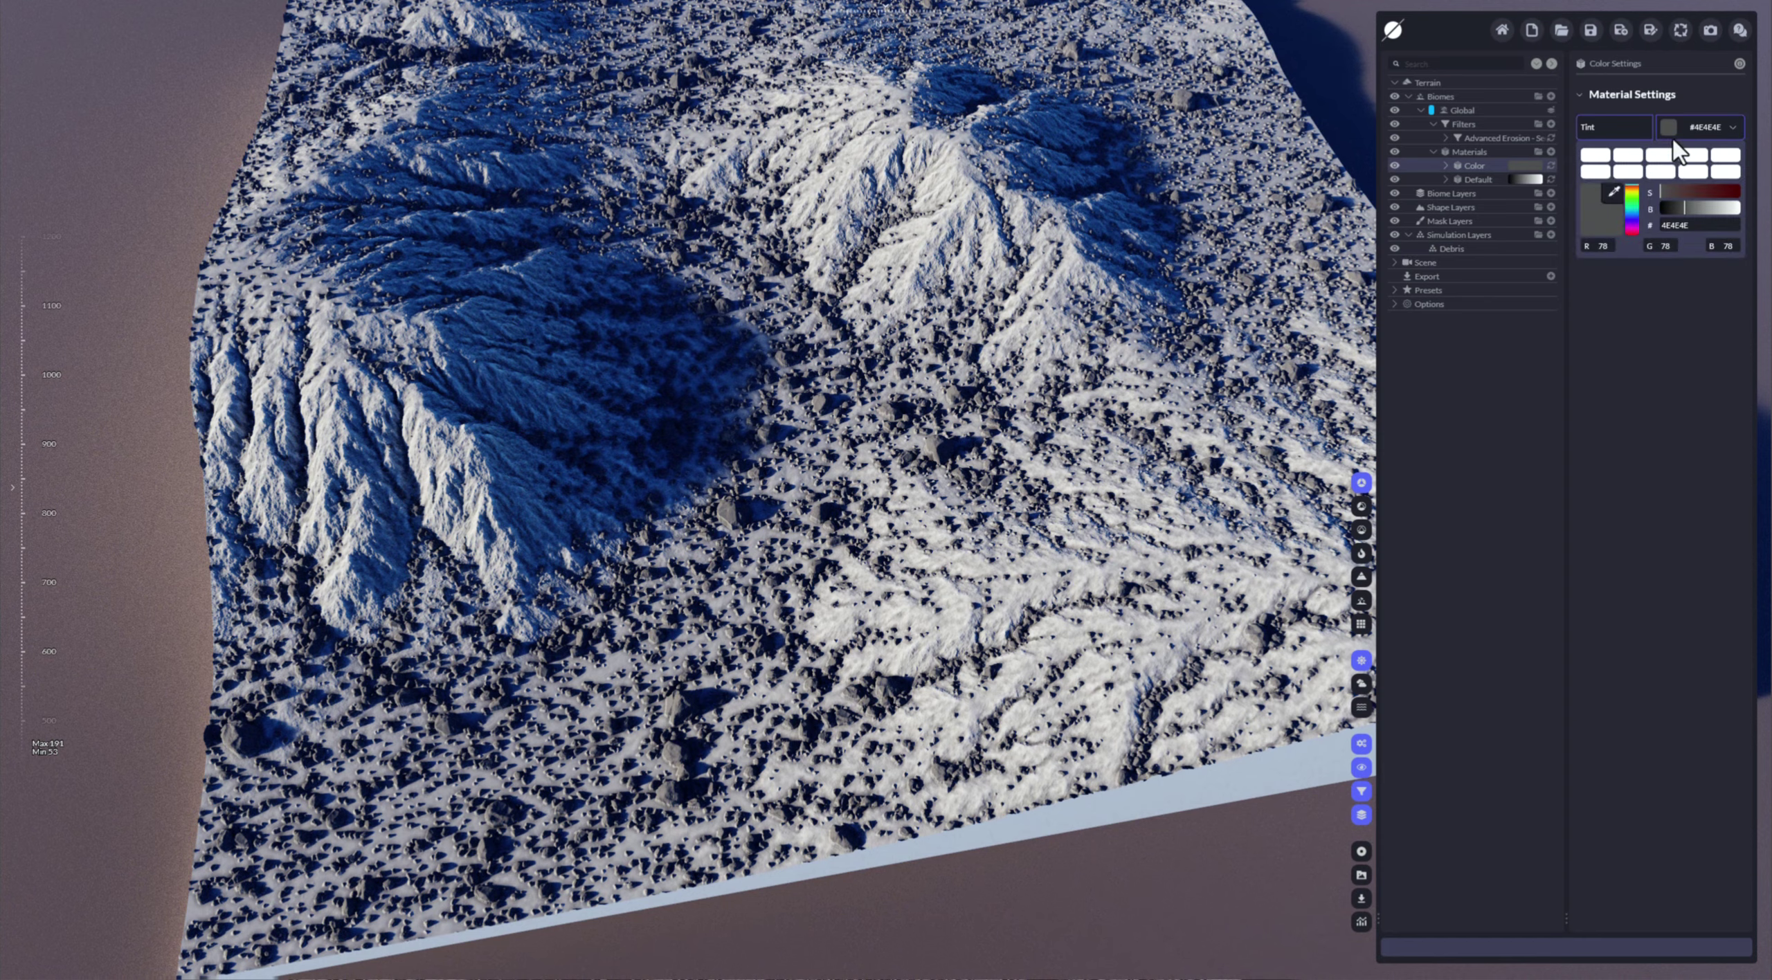
left_click_drag(1685, 194, 1719, 192)
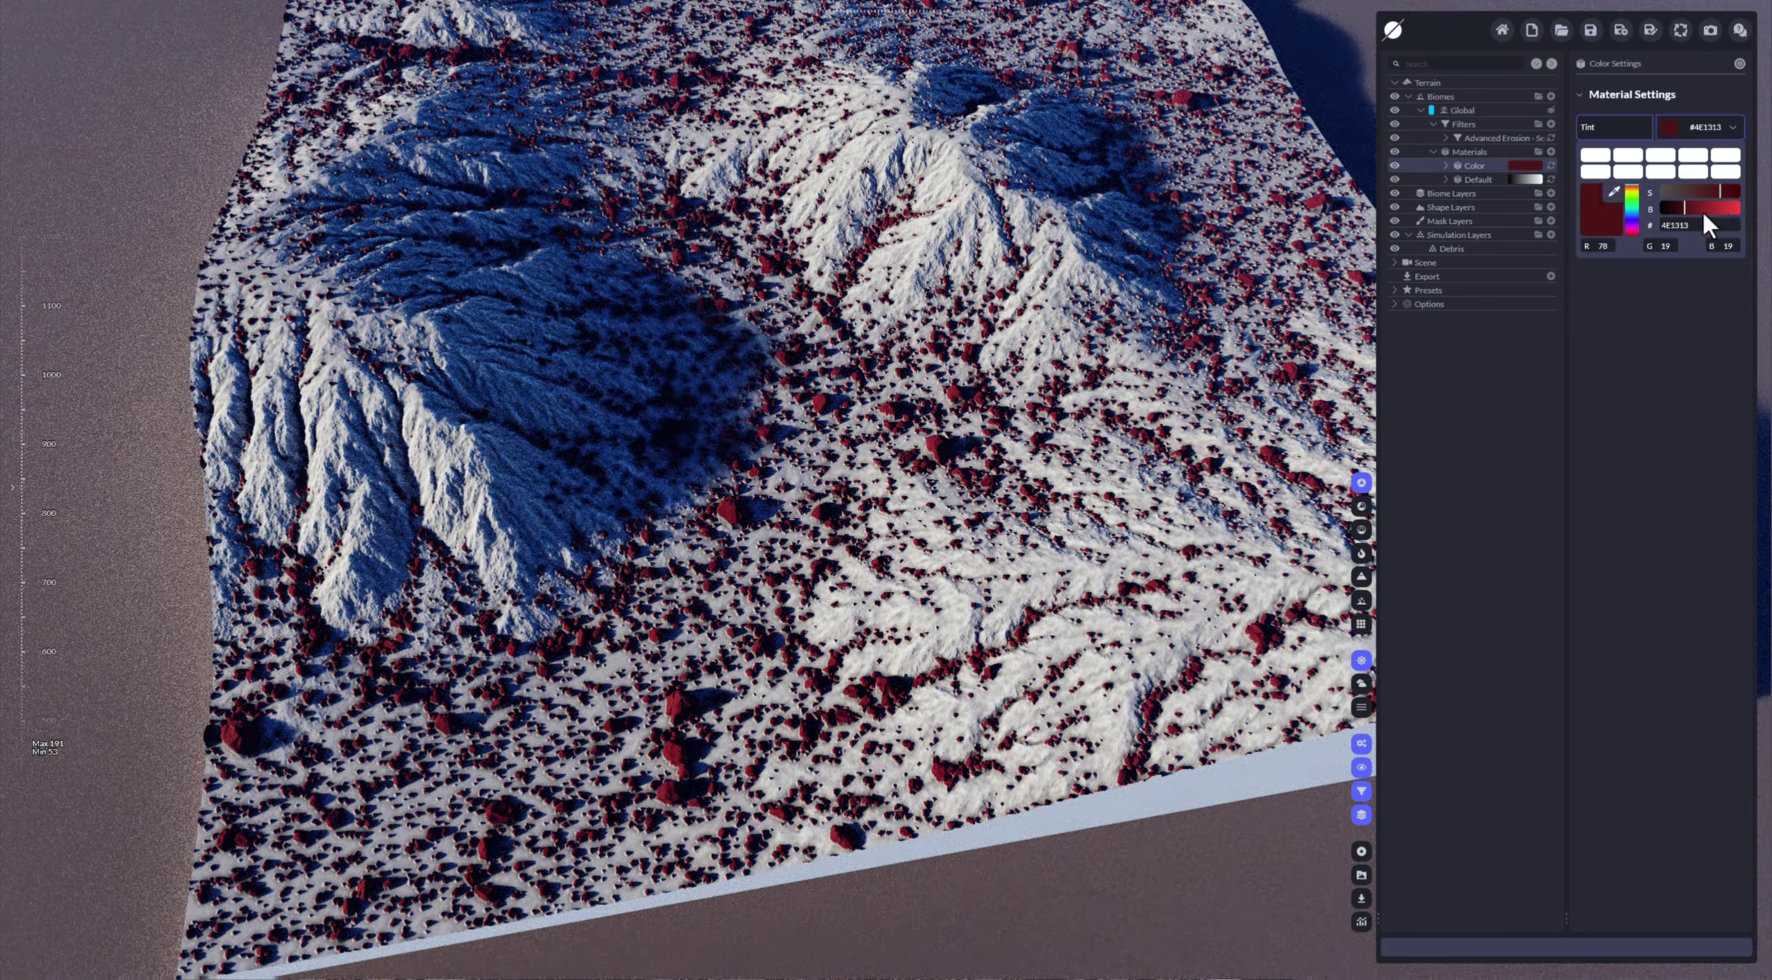
left_click(1644, 360)
- Lower the debris density to 0.06
left_click(1528, 247)
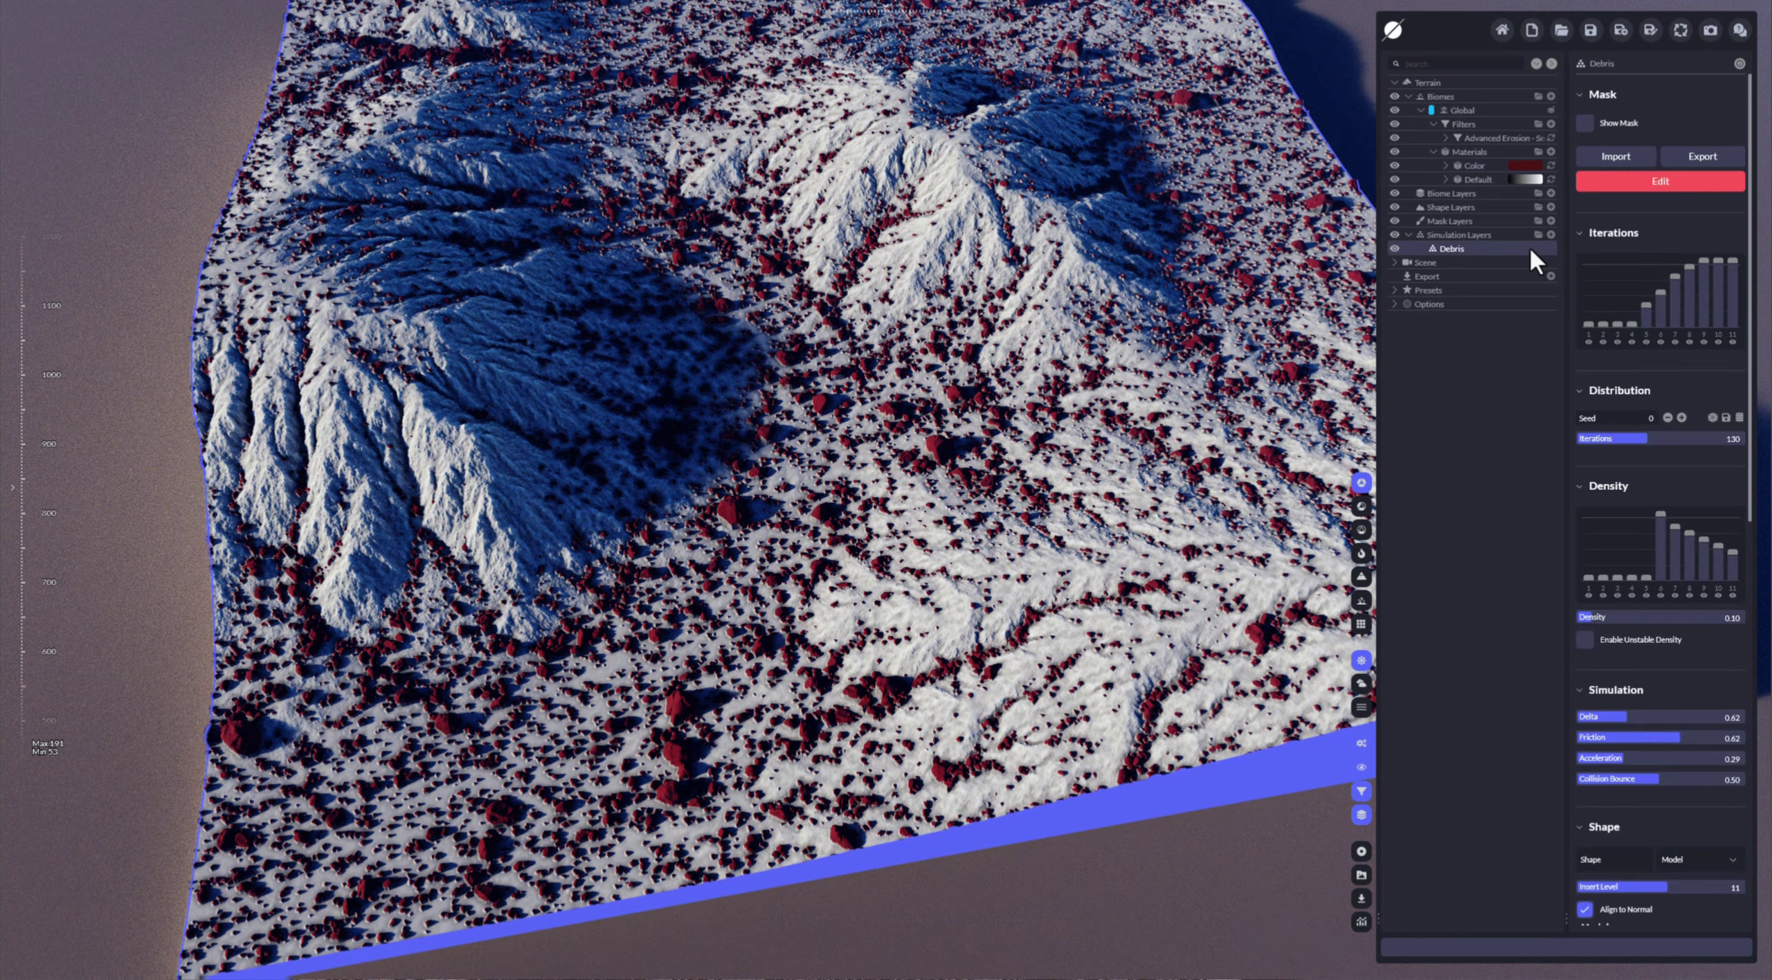
left_click_drag(1592, 619, 1586, 620)
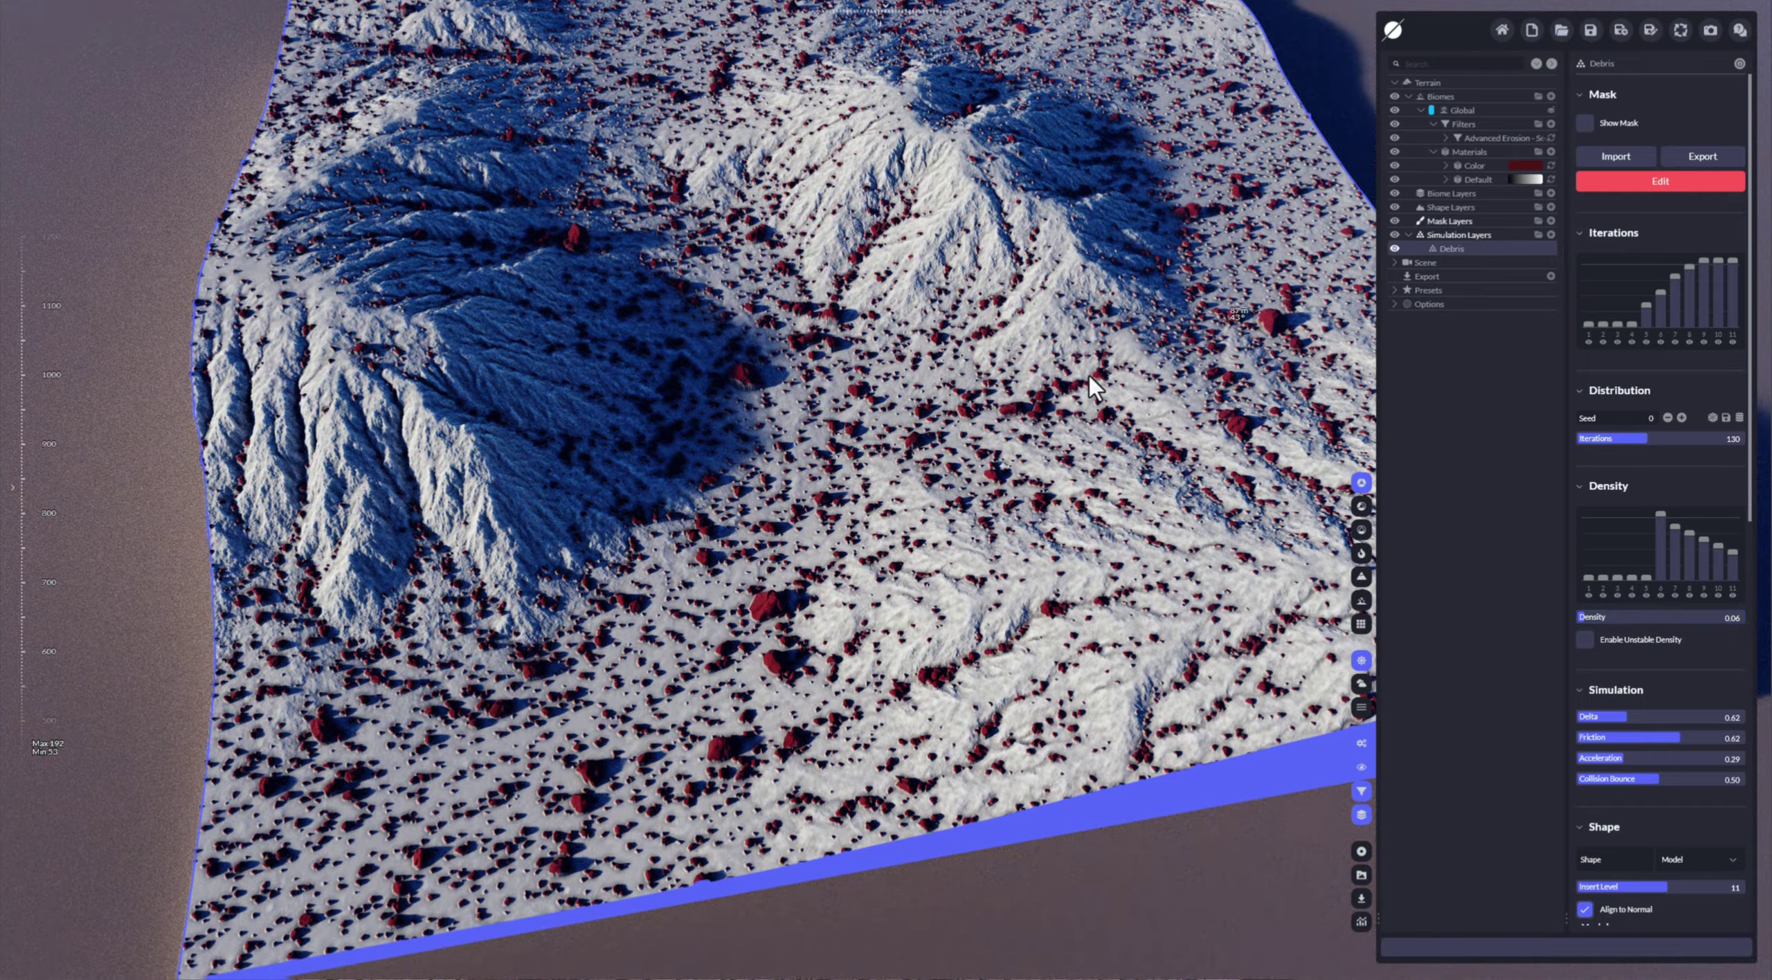
- Convert the debris Color material to a Texture material and set its tint to white #FFFFFF
left_click(1507, 166)
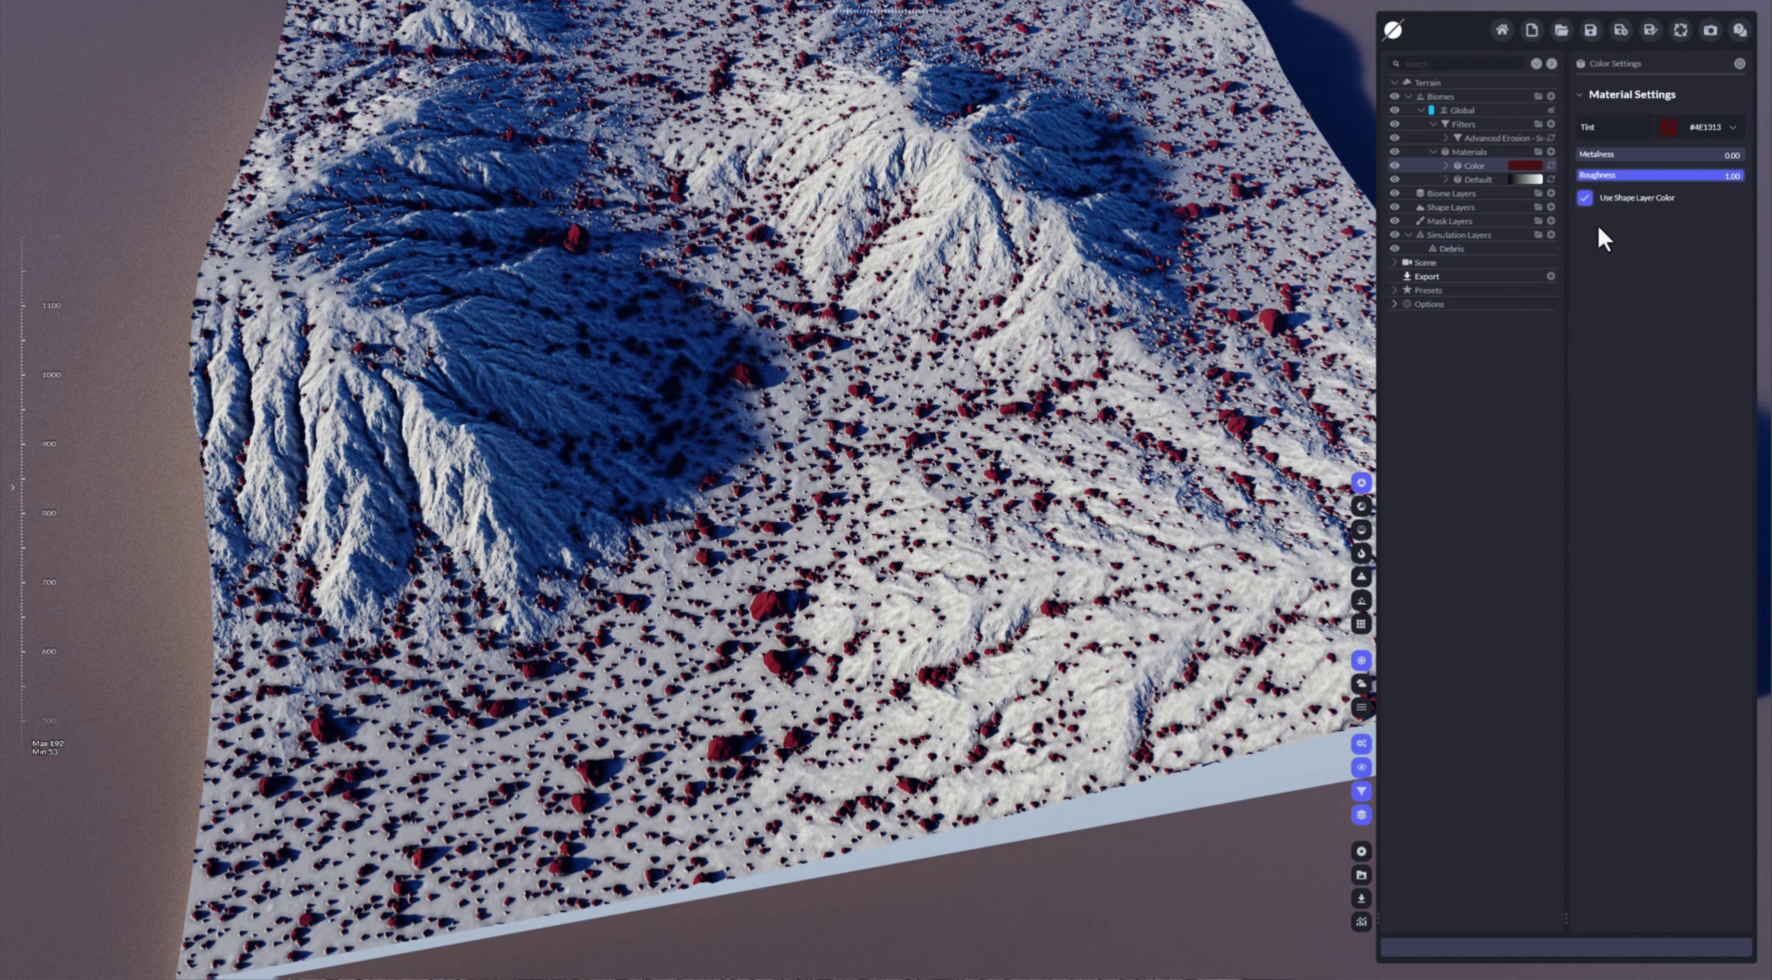
left_click(1552, 166)
left_click(1529, 204)
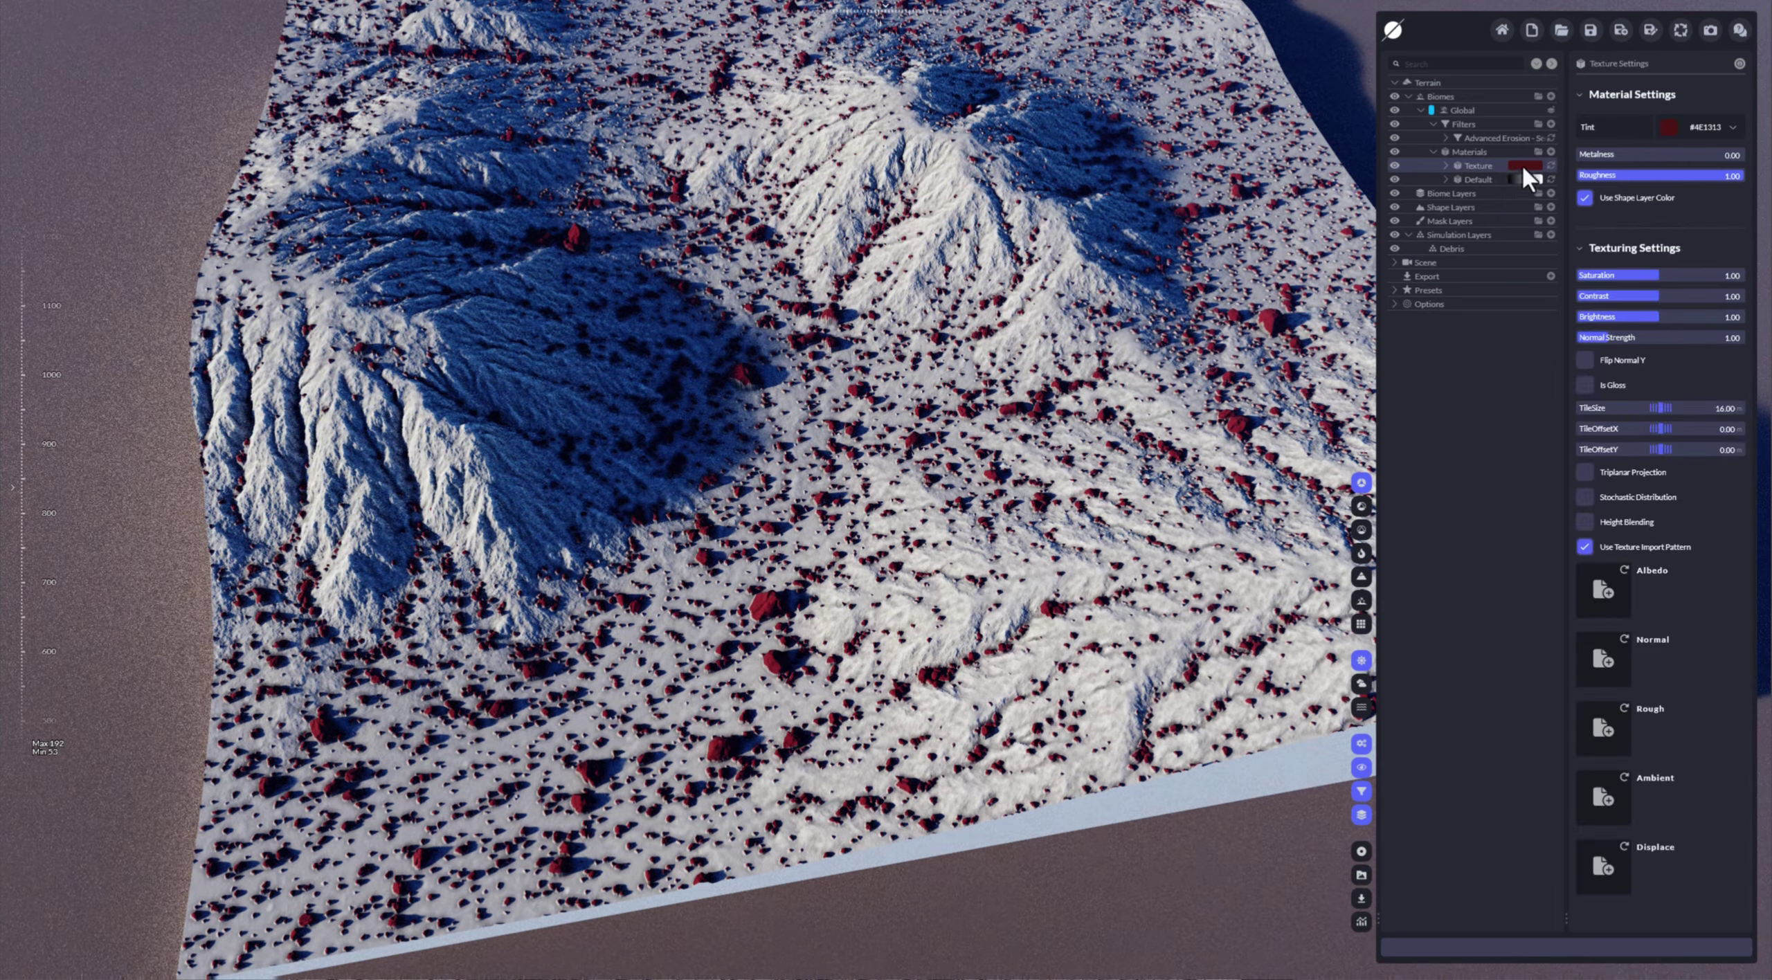
left_click(1722, 127)
left_click(1596, 160)
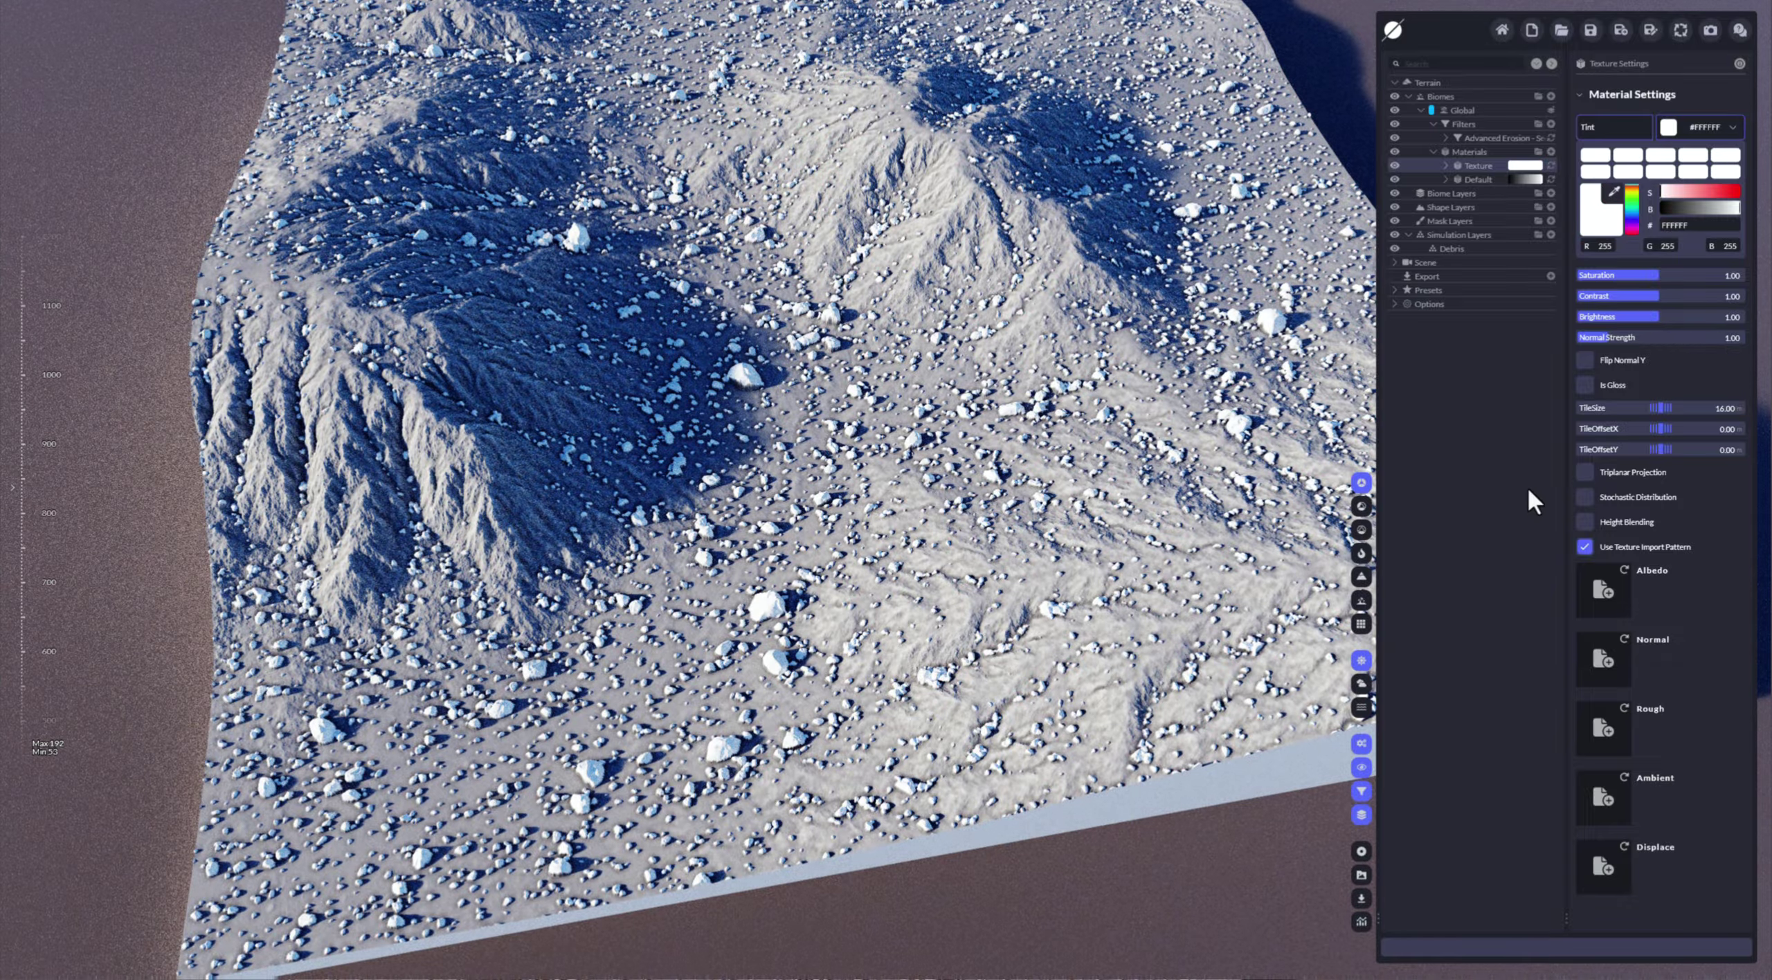
left_click(1495, 484)
- Load vmjddby_4K_Albedo.jpg as the Texture material's albedo map and vmjddby_4K_Normal_LOD4.jpg as its normal map
left_click(1596, 594)
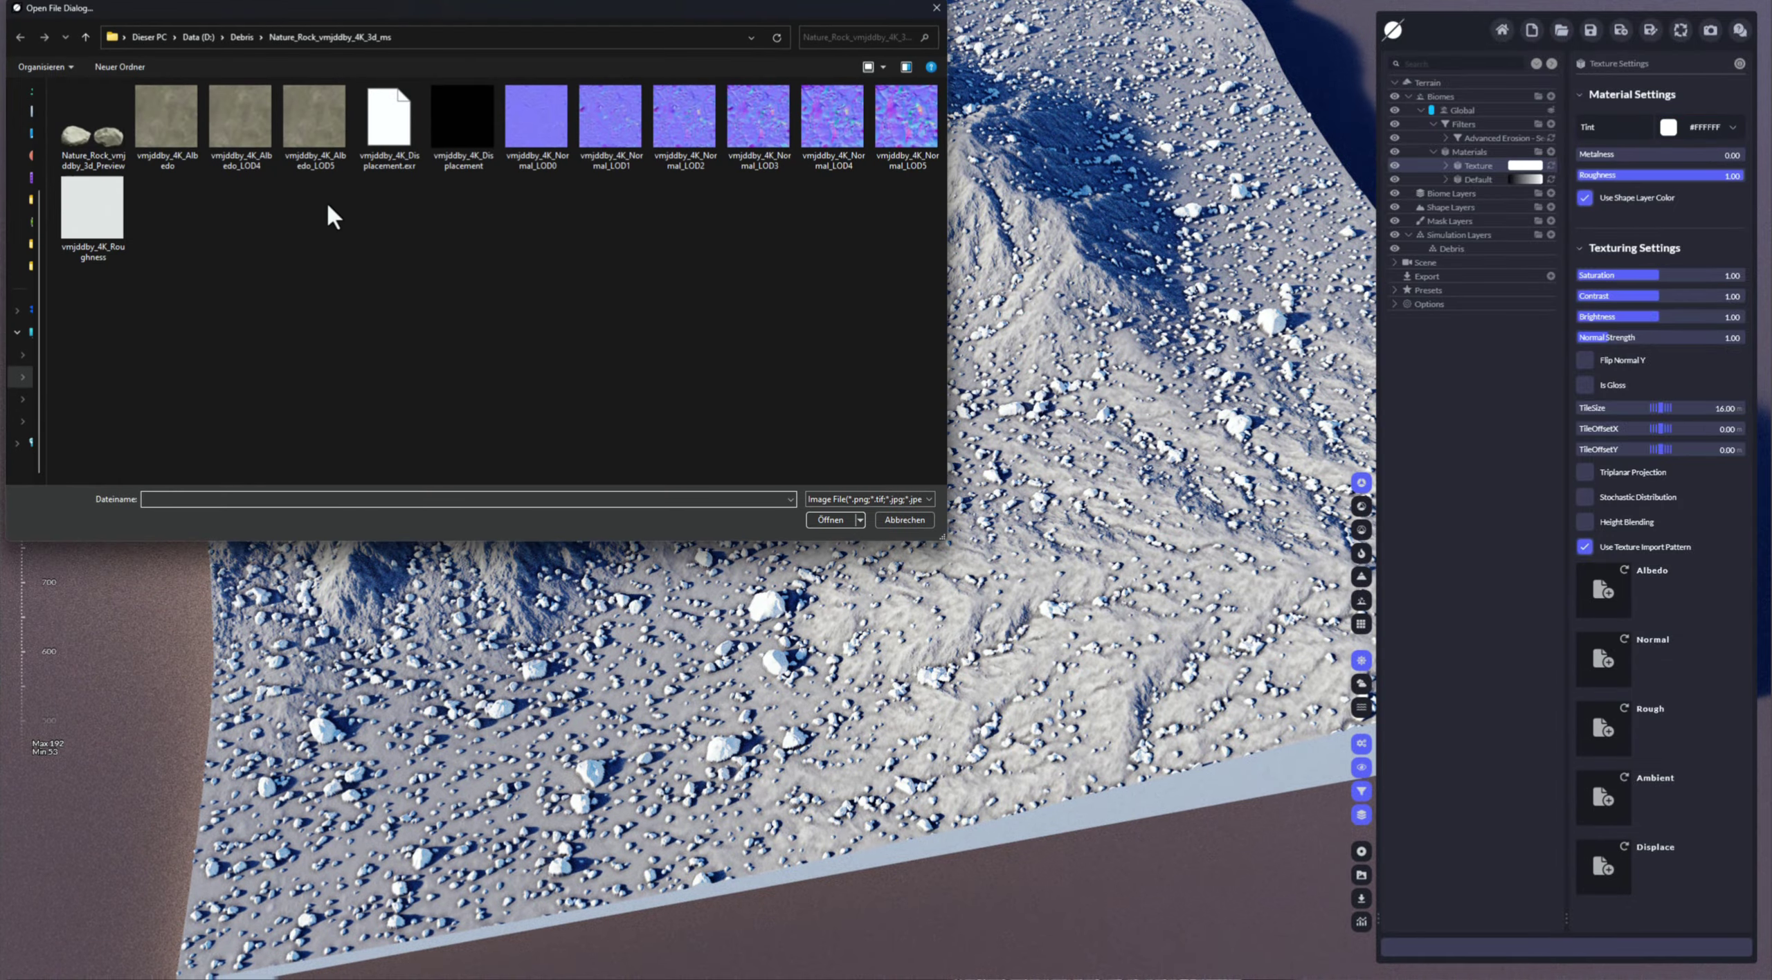
double_click(175, 124)
scroll(823, 477, "up", 10)
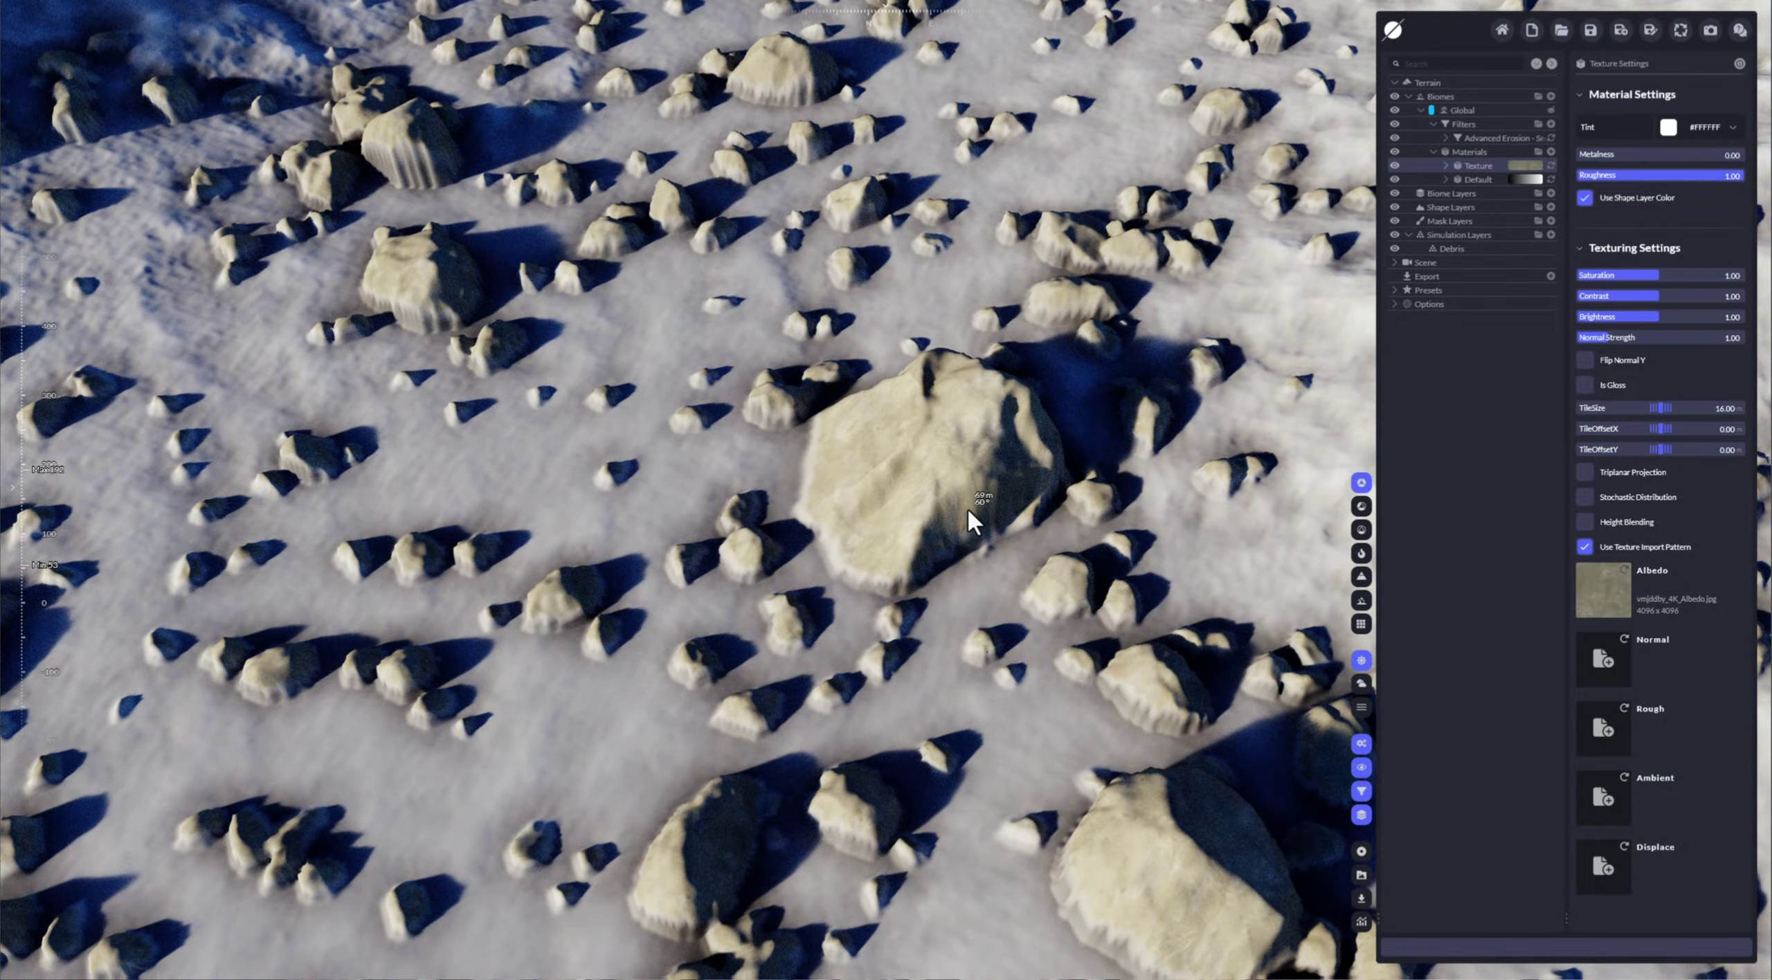
right_click_drag(967, 510, 923, 449)
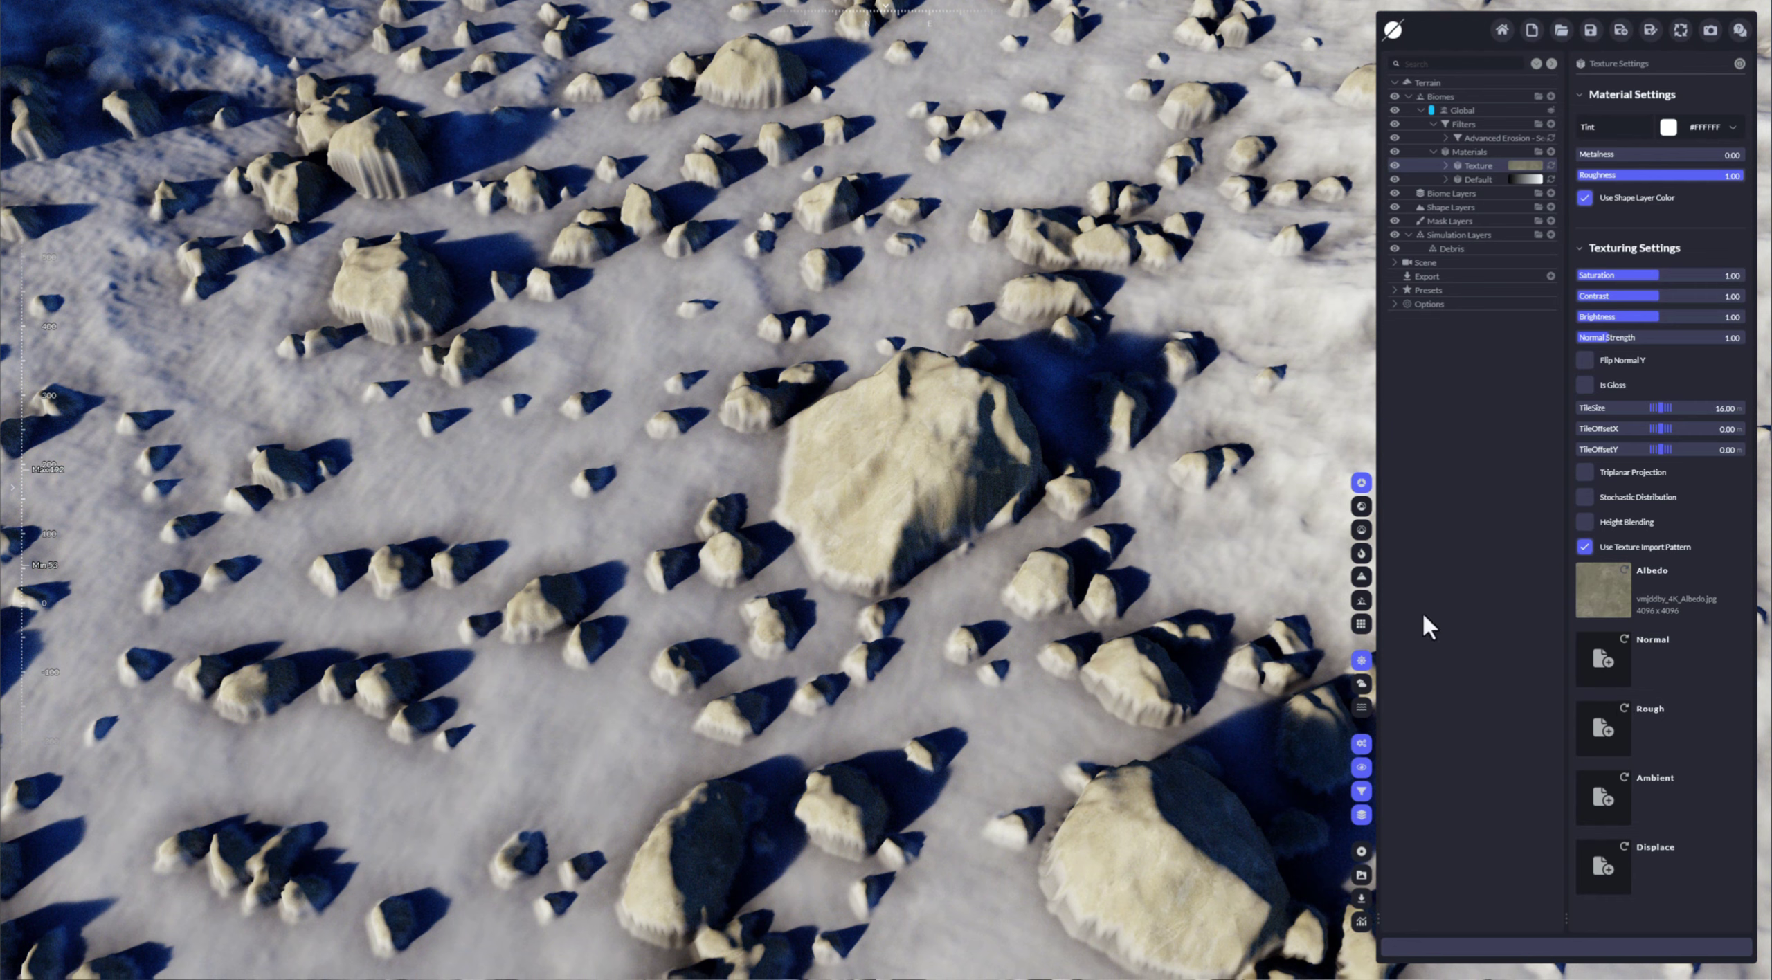
left_click(1620, 675)
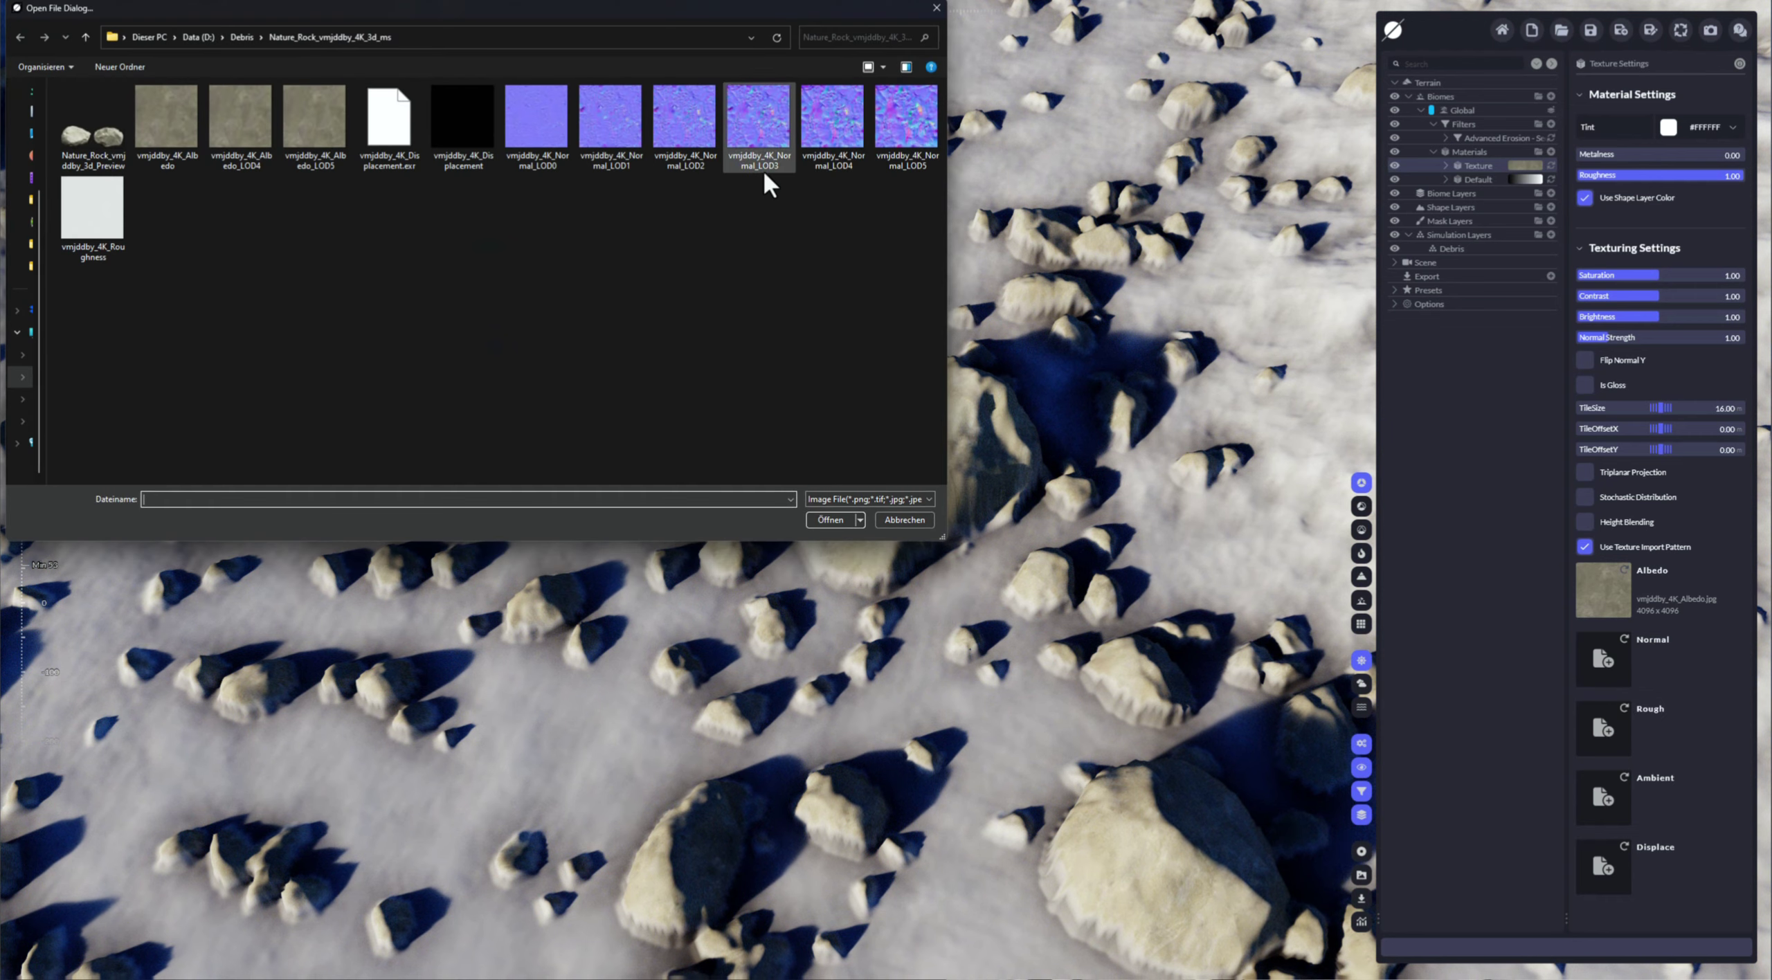
double_click(822, 127)
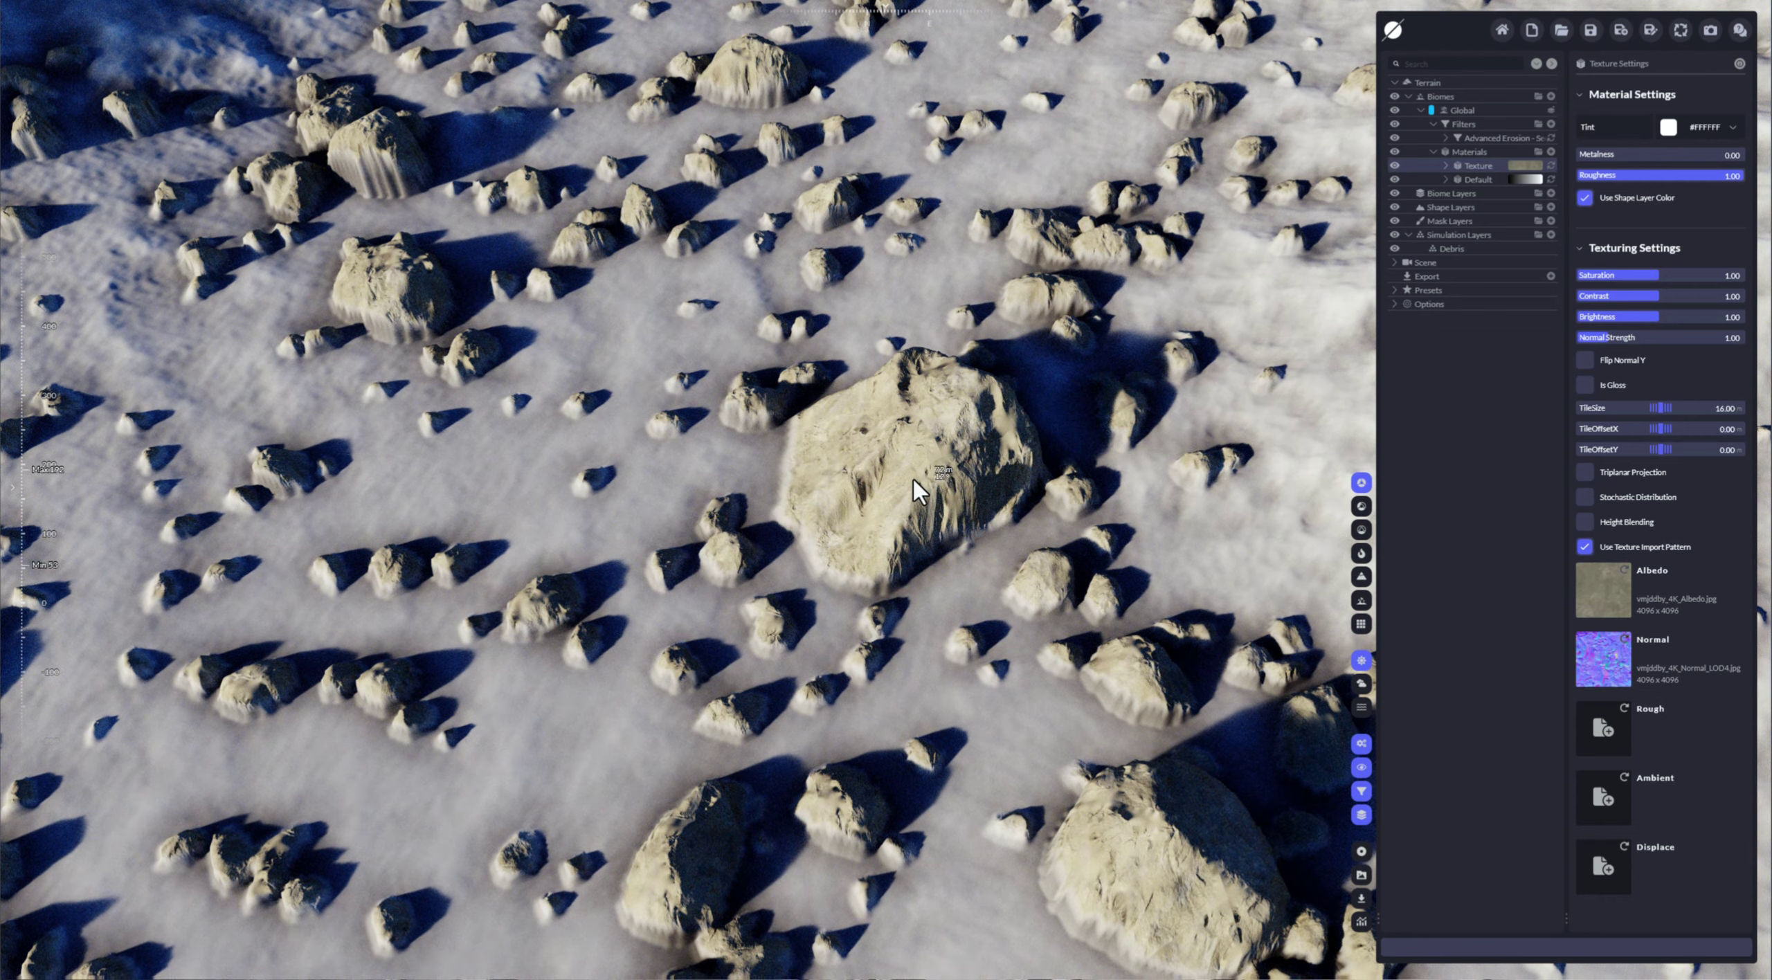
- Set the Debris layer's color blending to 1.00 so the tint gradient fully colors the textured rocks, and inspect them up close
right_click_drag(906, 478, 582, 478)
scroll(685, 491, "down", 10)
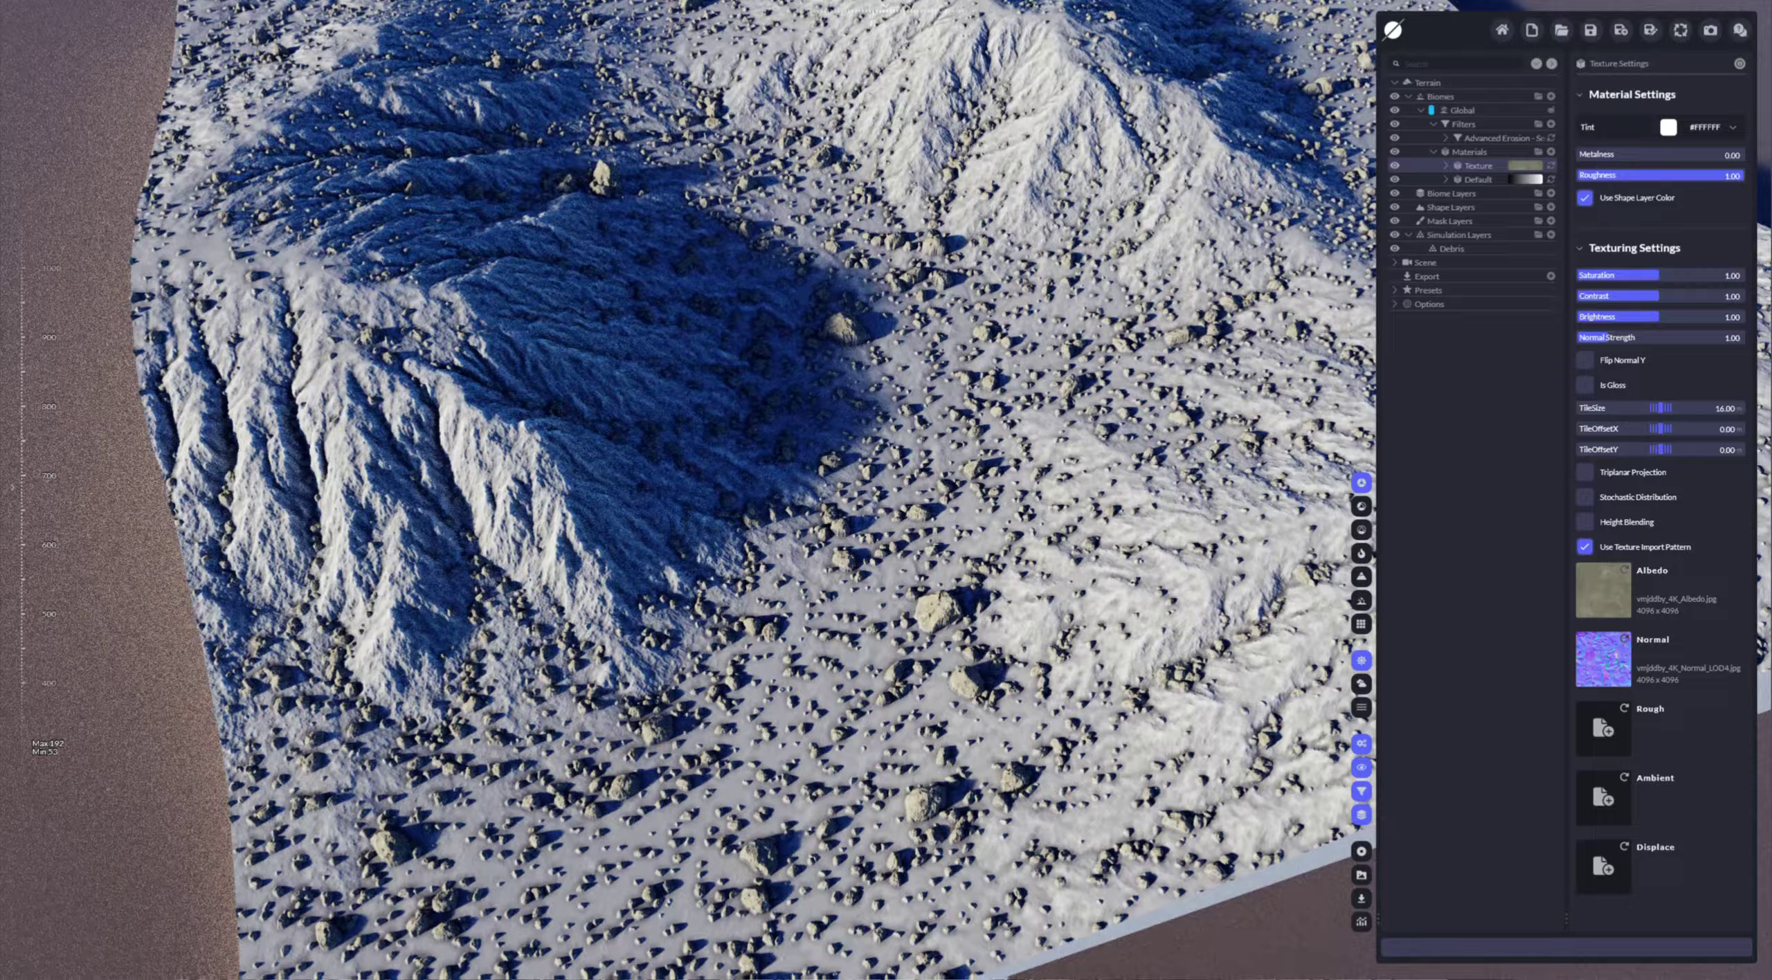
scroll(686, 490, "down", 4)
right_click_drag(686, 490, 730, 490)
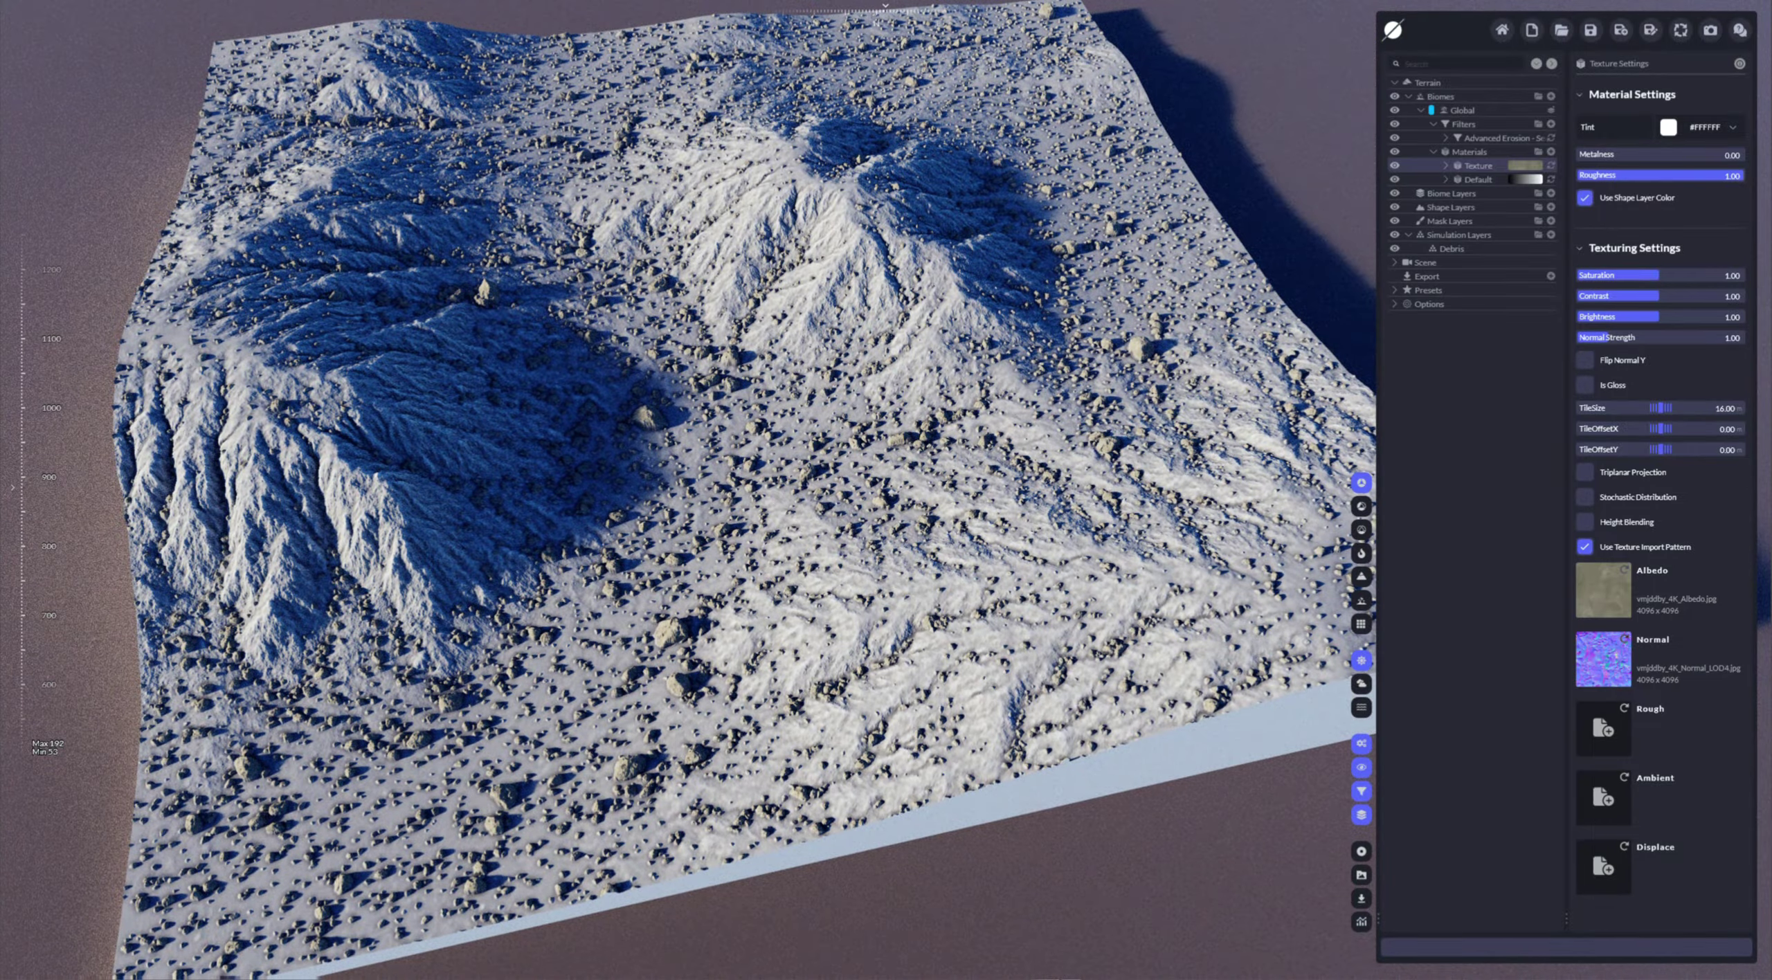
scroll(921, 485, "down", 3)
left_click(1498, 251)
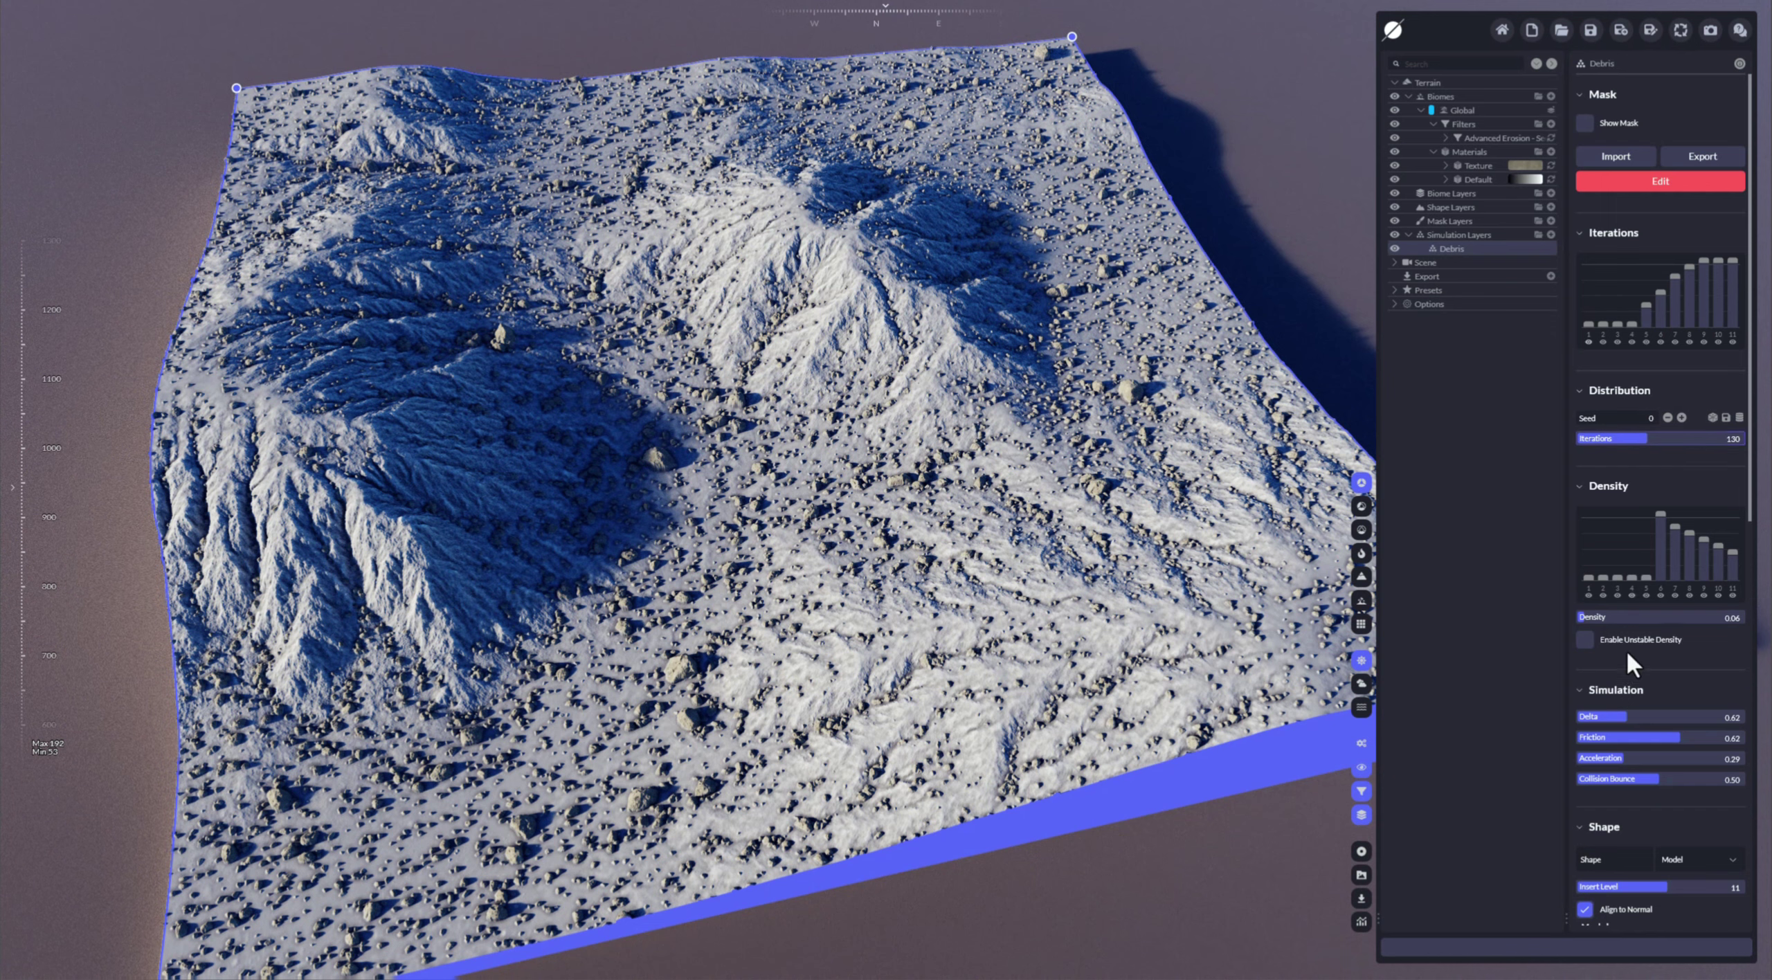
scroll(1628, 662, "down", 9)
scroll(1663, 692, "down", 1)
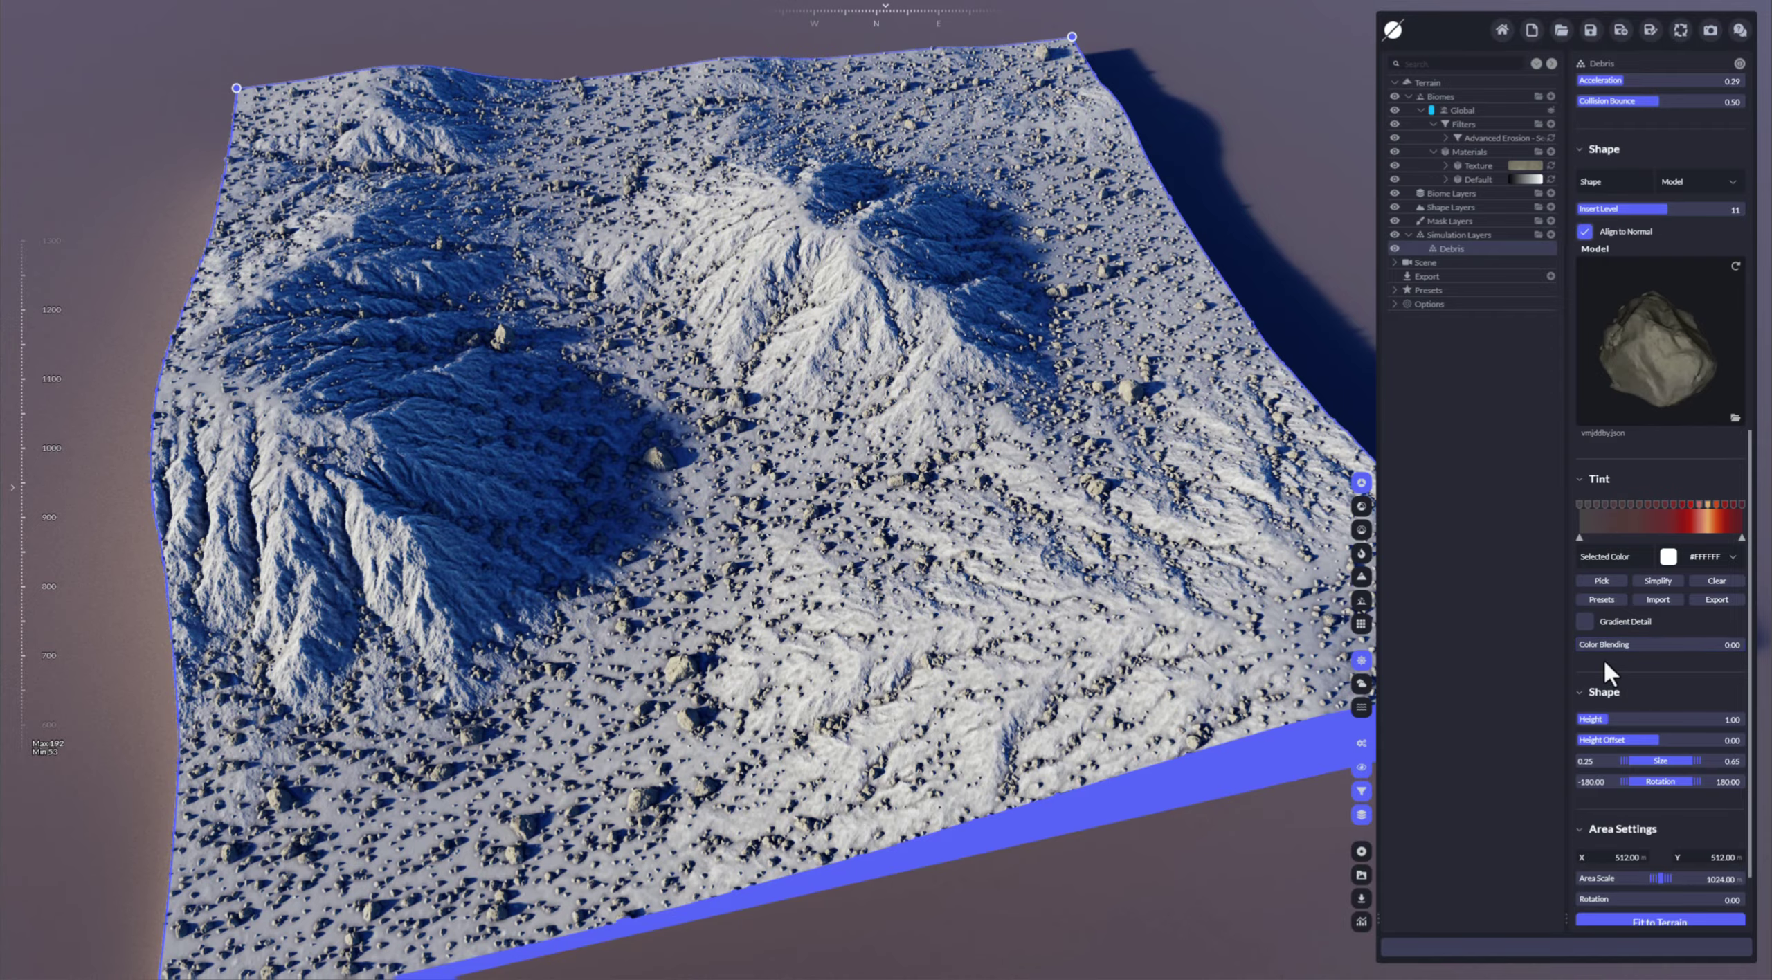
left_click_drag(1603, 653, 1744, 644)
right_click_drag(909, 692, 819, 518)
scroll(761, 657, "up", 5)
scroll(789, 610, "up", 4)
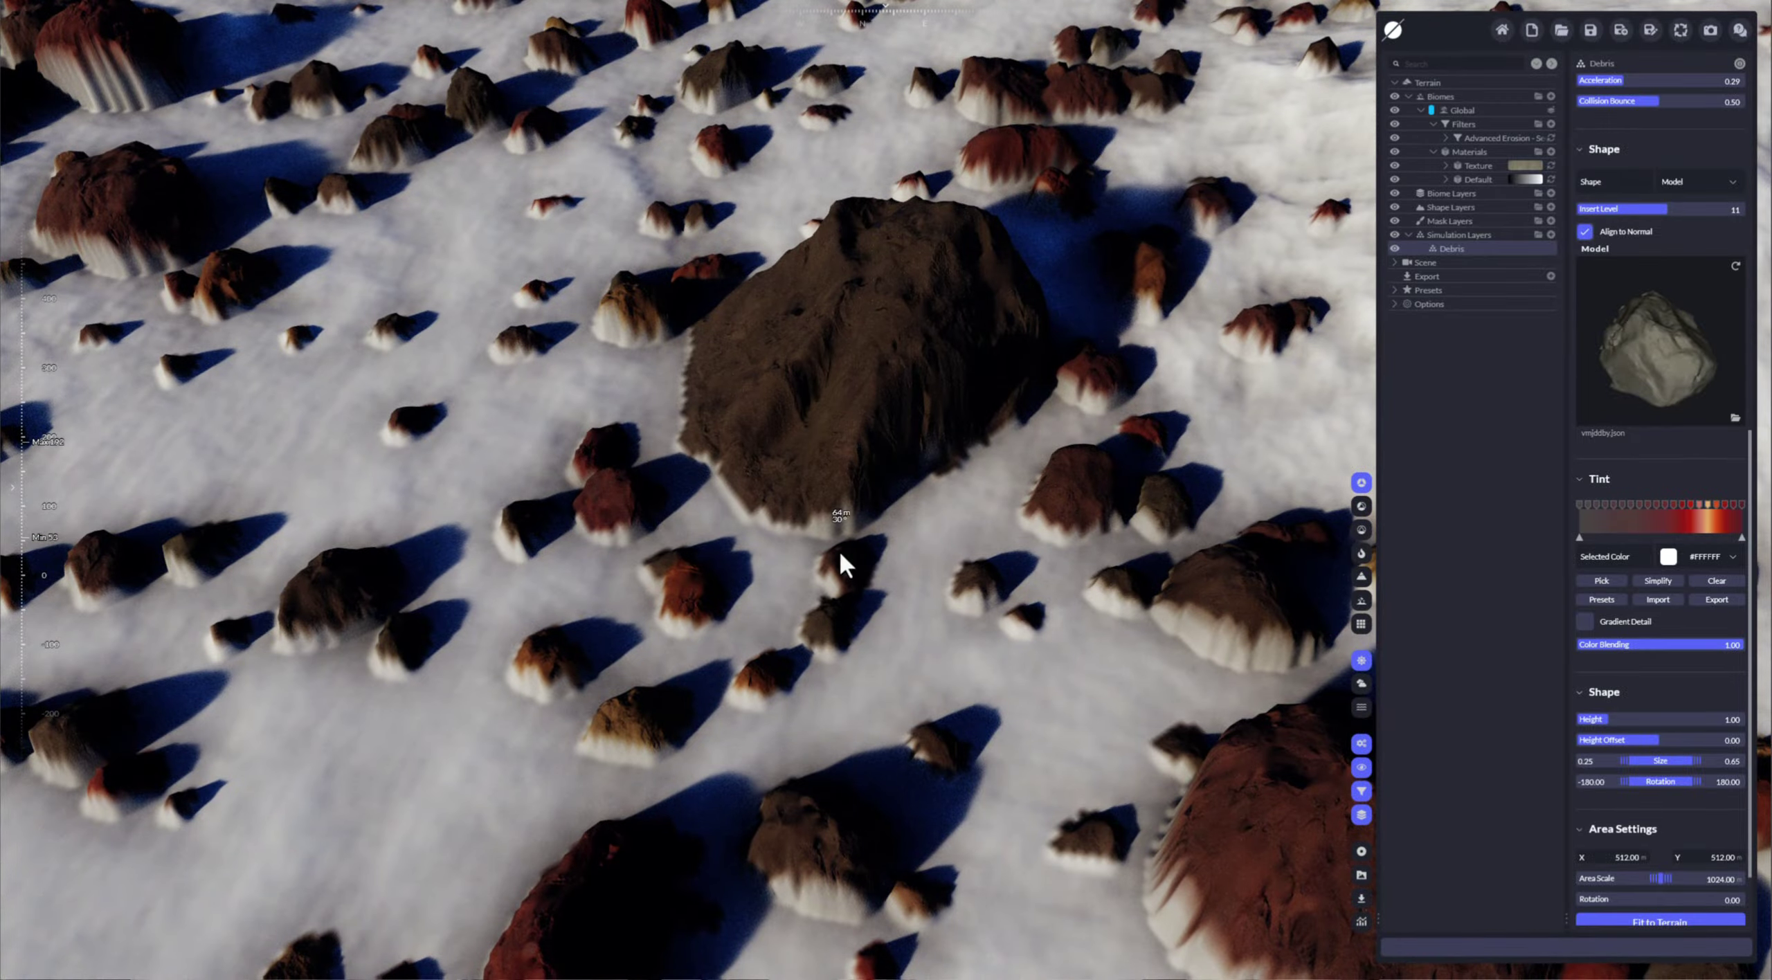
- Reduce the debris color blending to 0.54 and apply the Water gradient preset 002 as the tint
scroll(900, 597, "down", 10)
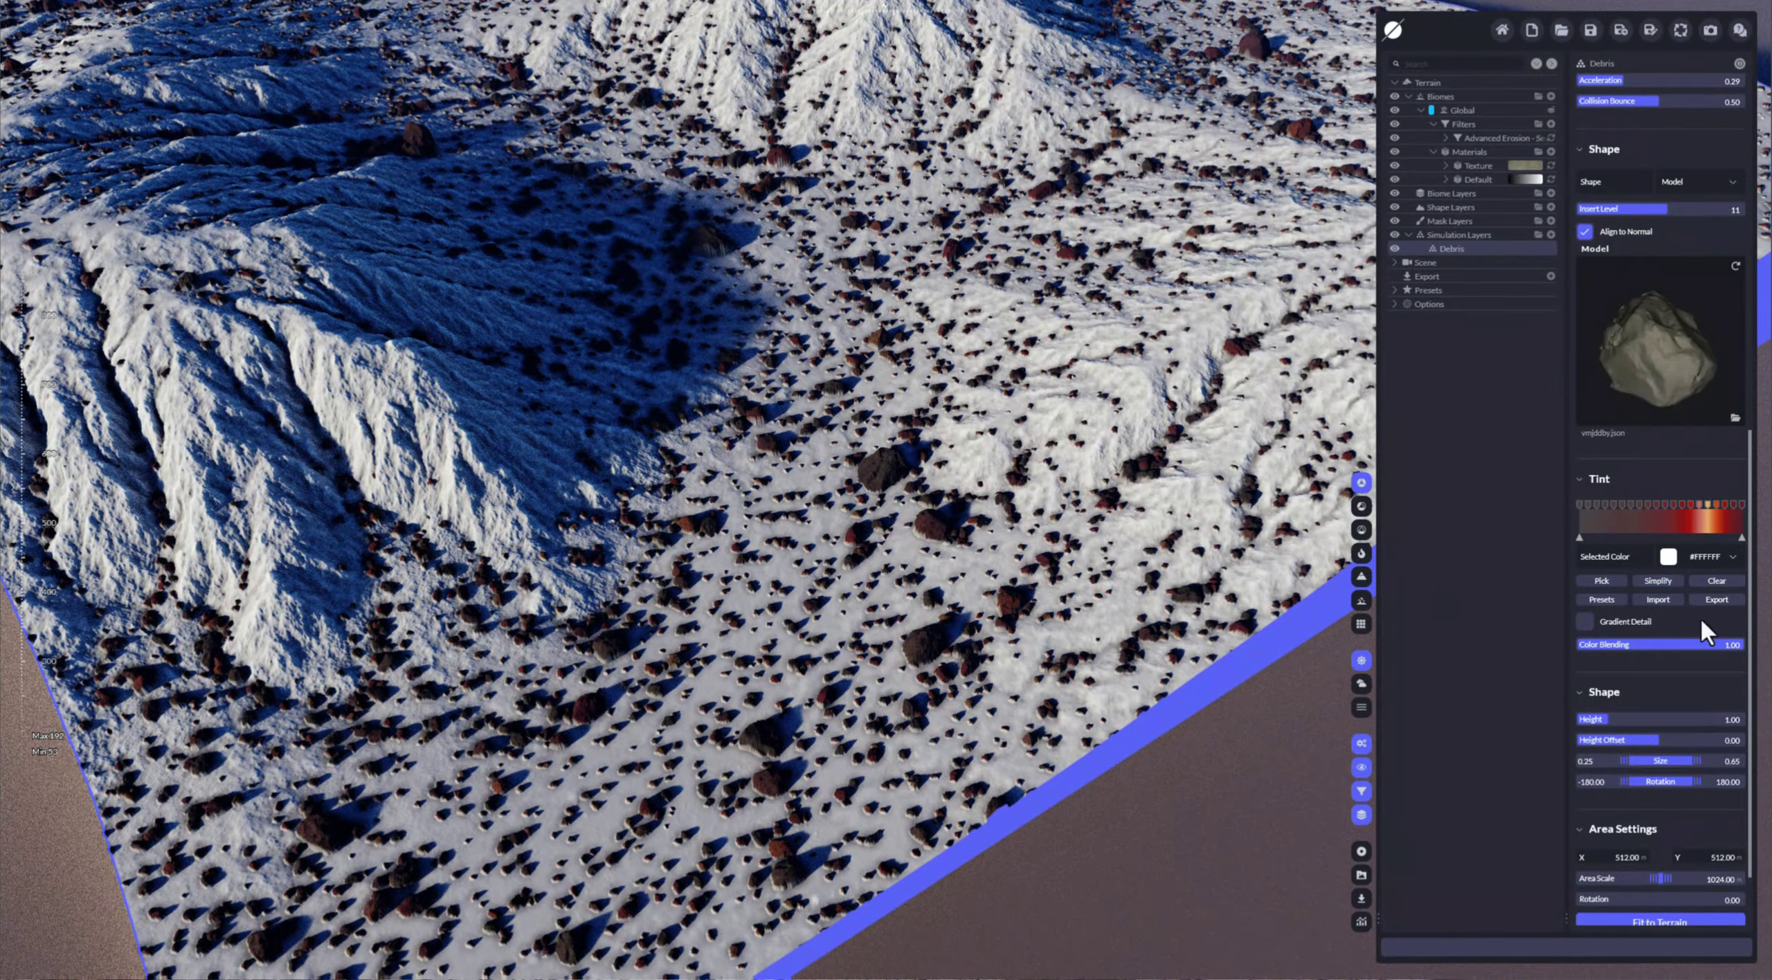
left_click_drag(1694, 644, 1638, 621)
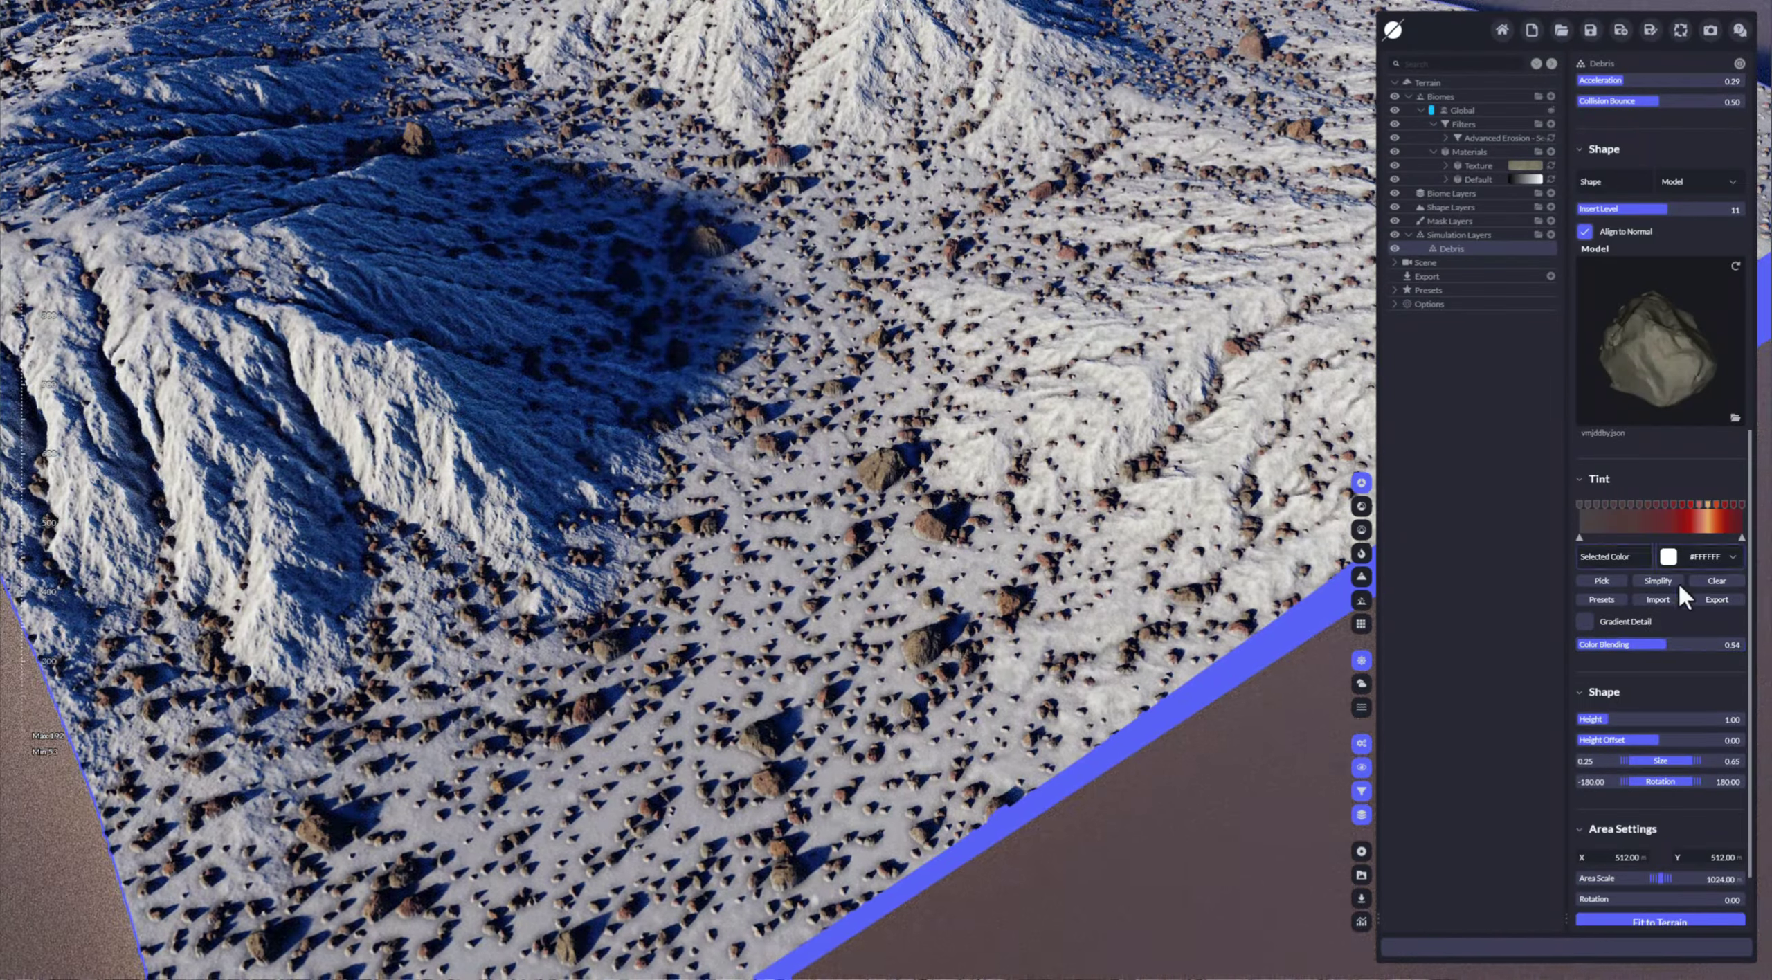
left_click(1598, 598)
mouse_move(1480, 624)
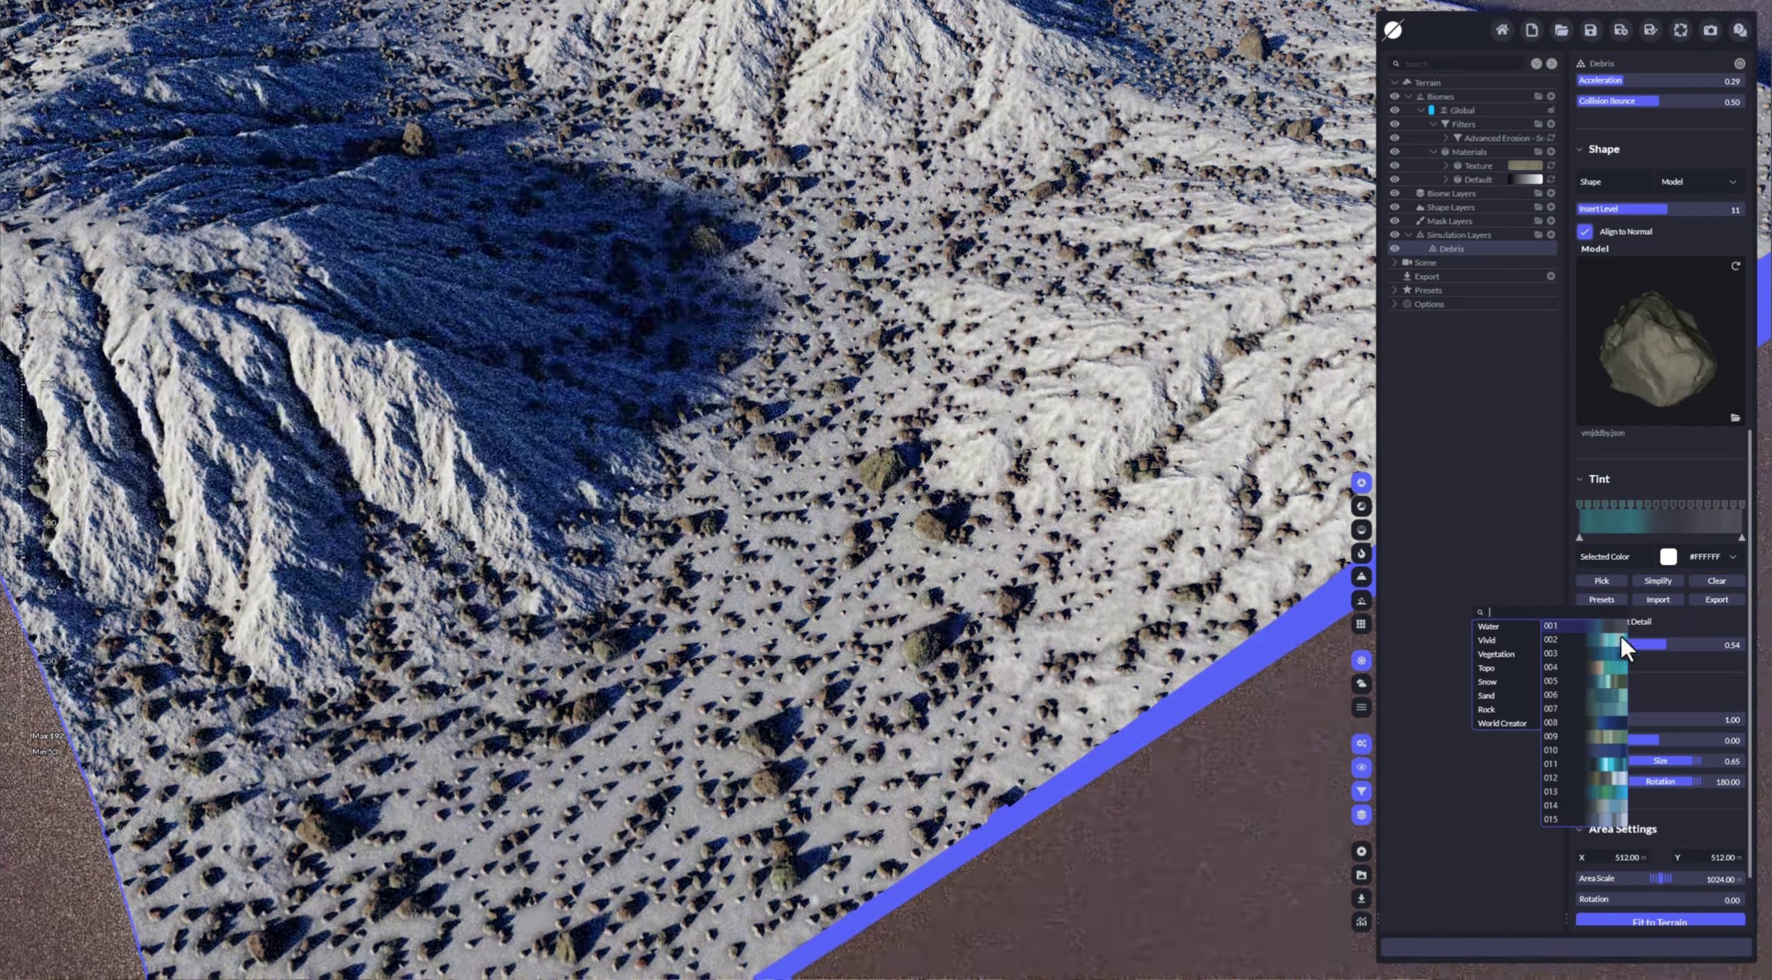
left_click(1609, 639)
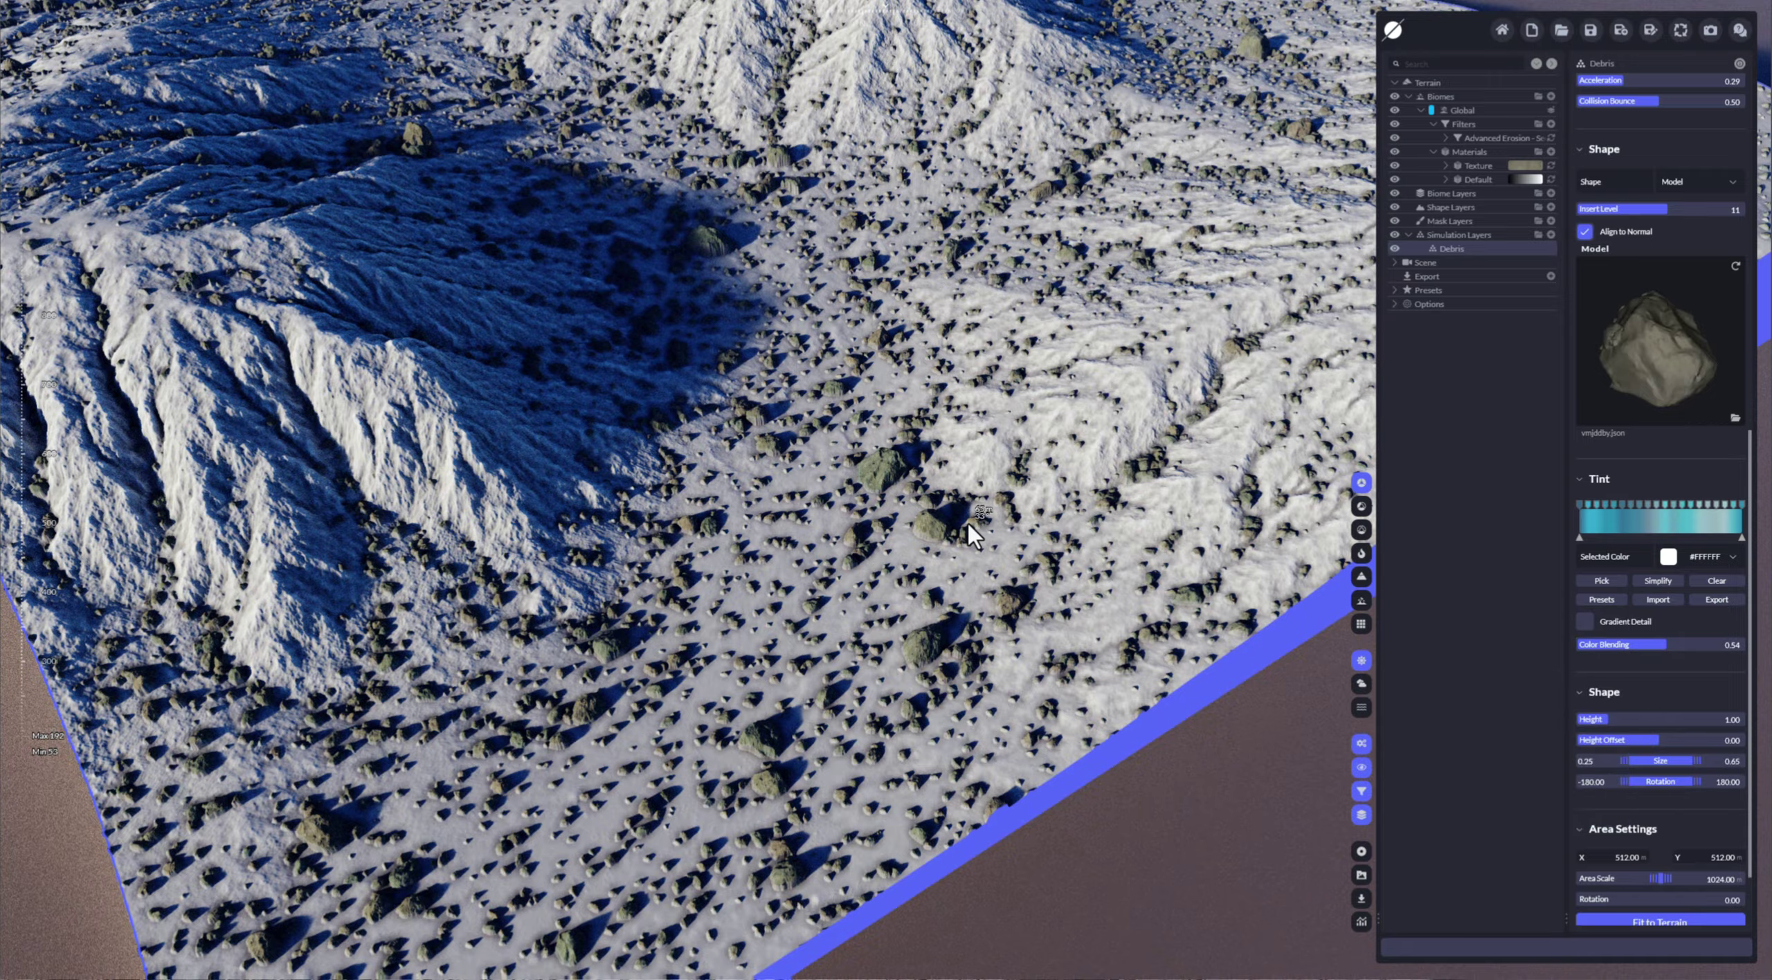
- Examine the tinted rocks across the terrain, along with the remaining shape and area settings of the Debris layer
right_click_drag(968, 525, 783, 524)
scroll(968, 524, "down", 5)
scroll(968, 524, "up", 6)
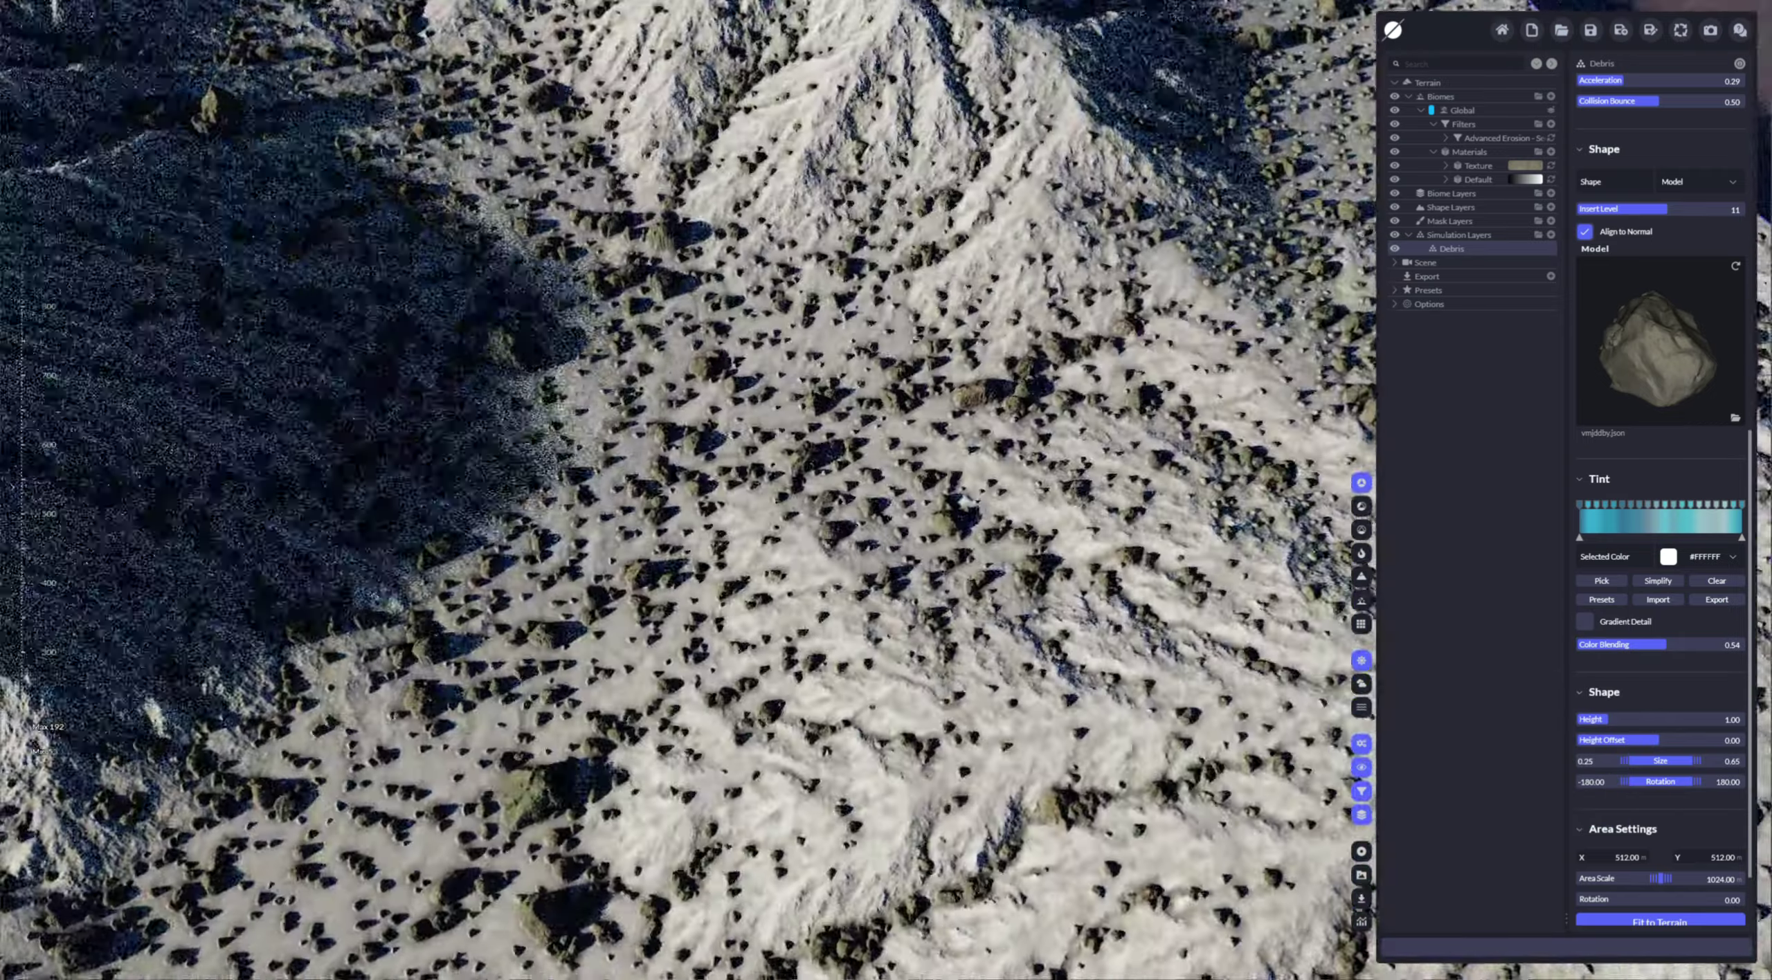
scroll(964, 499, "down", 4)
right_click_drag(886, 490, 900, 436)
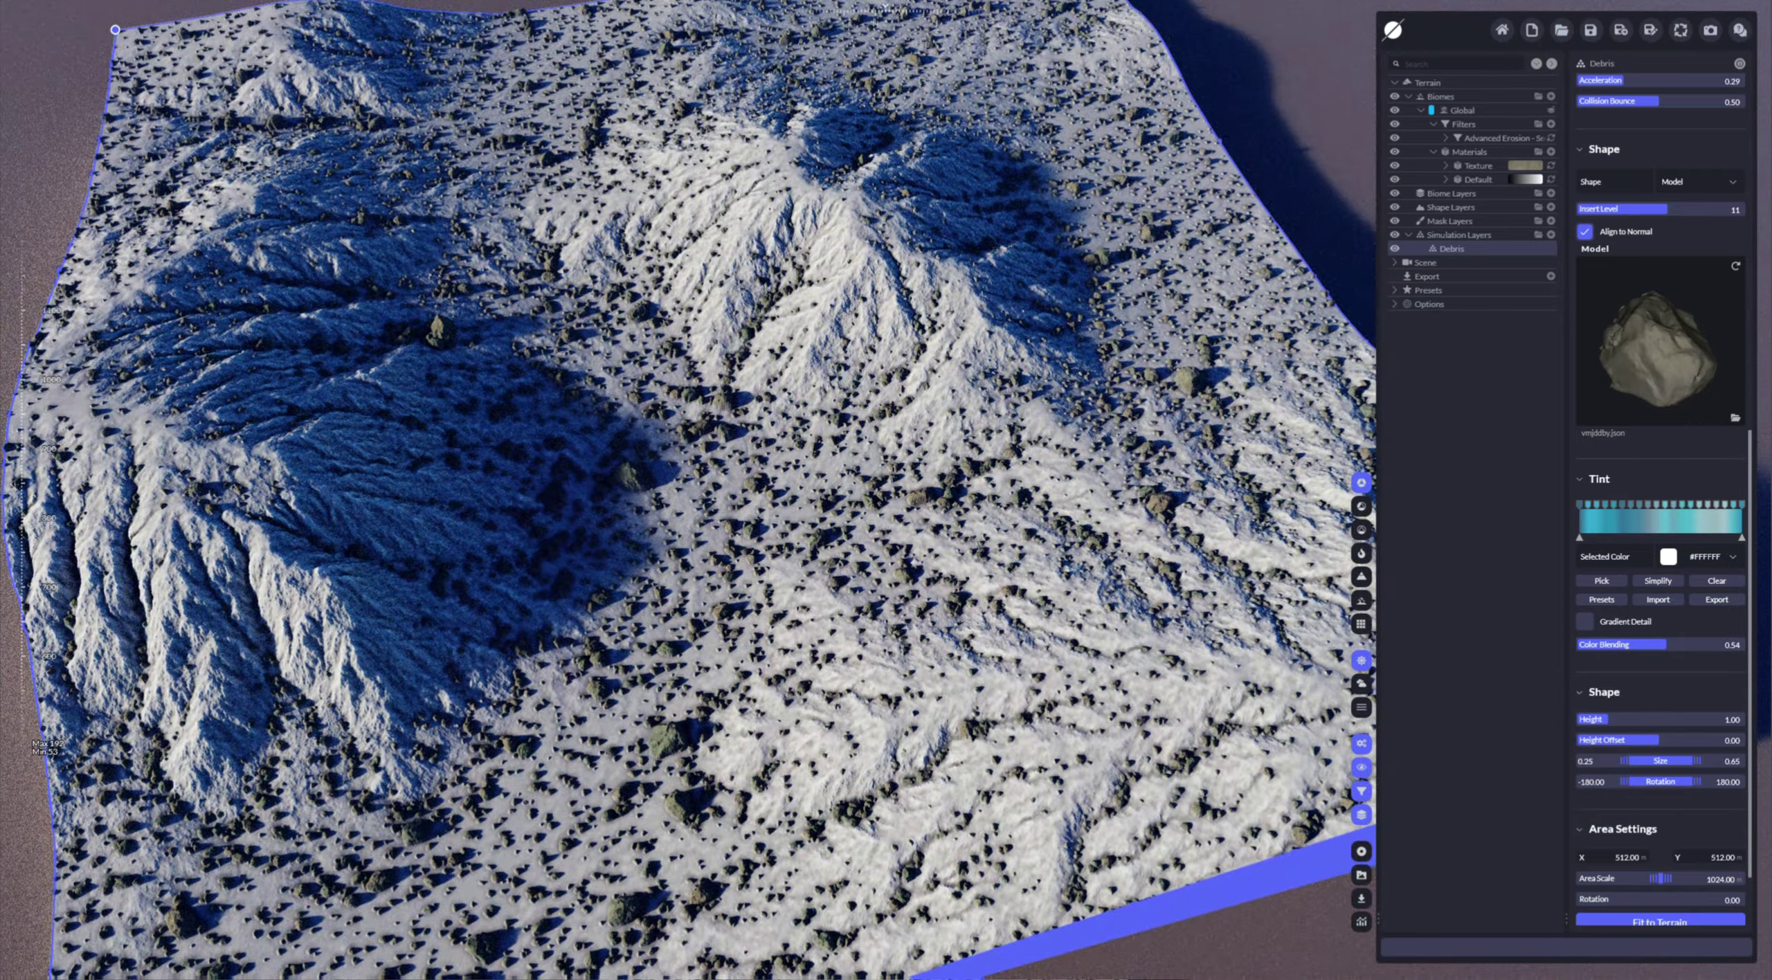
scroll(887, 490, "down", 2)
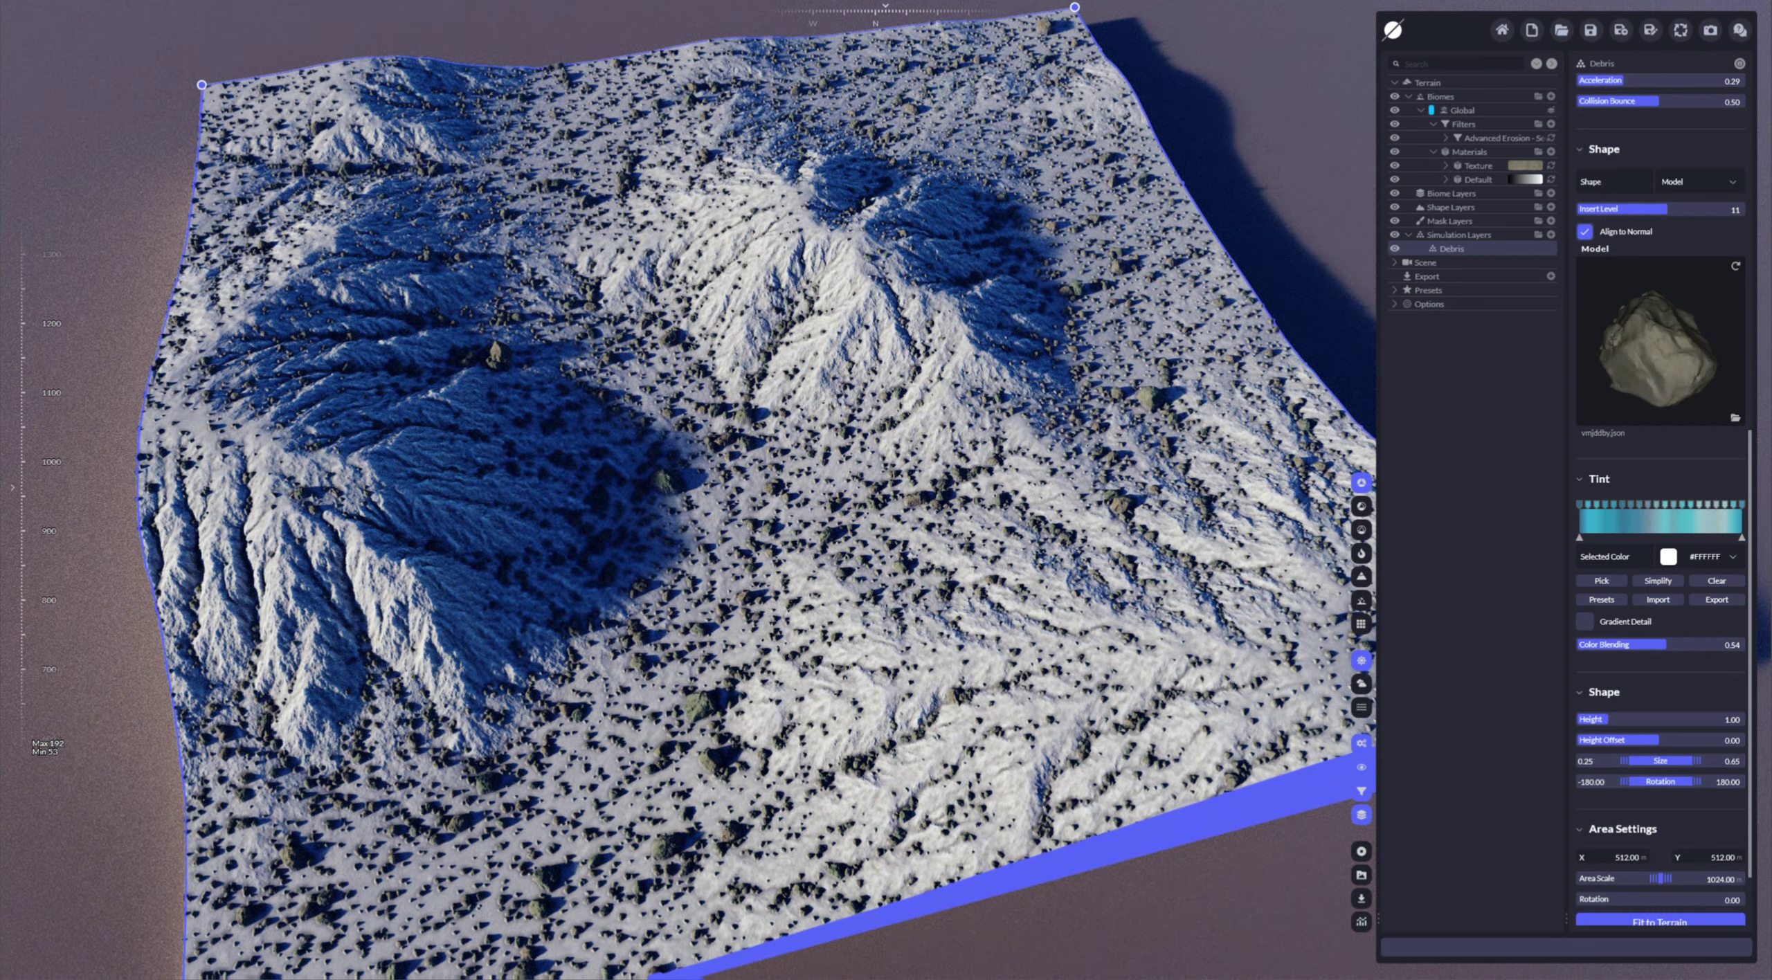
scroll(1689, 664, "down", 2)
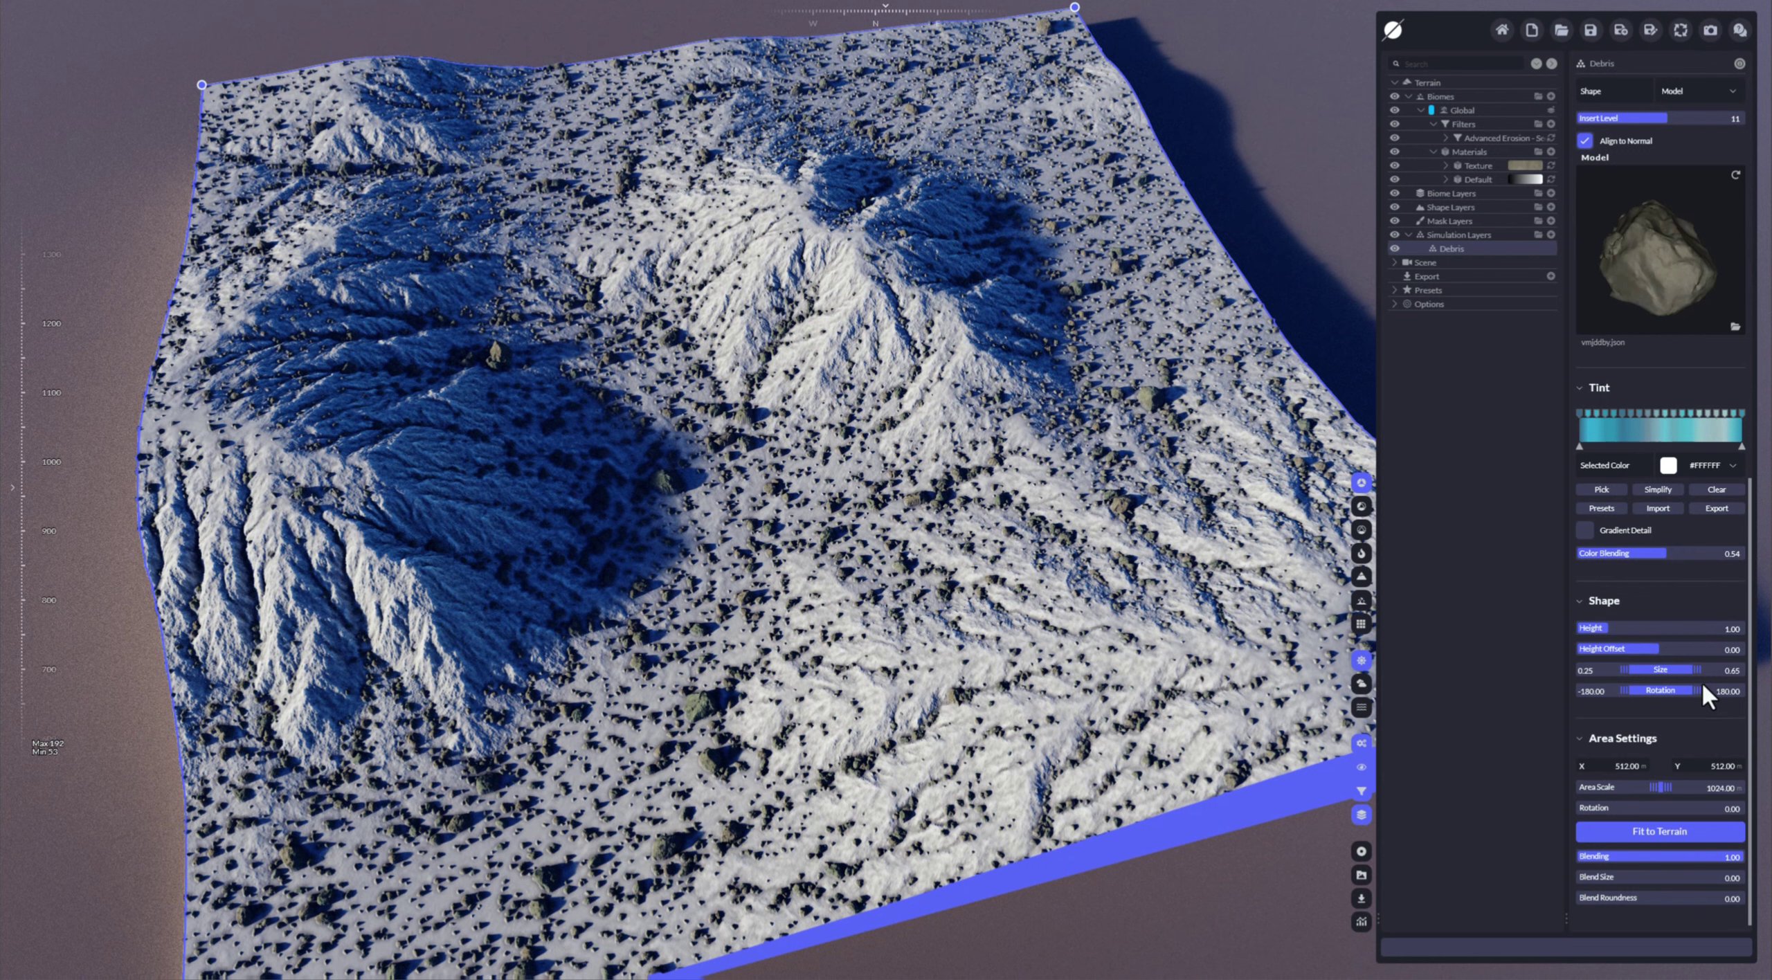